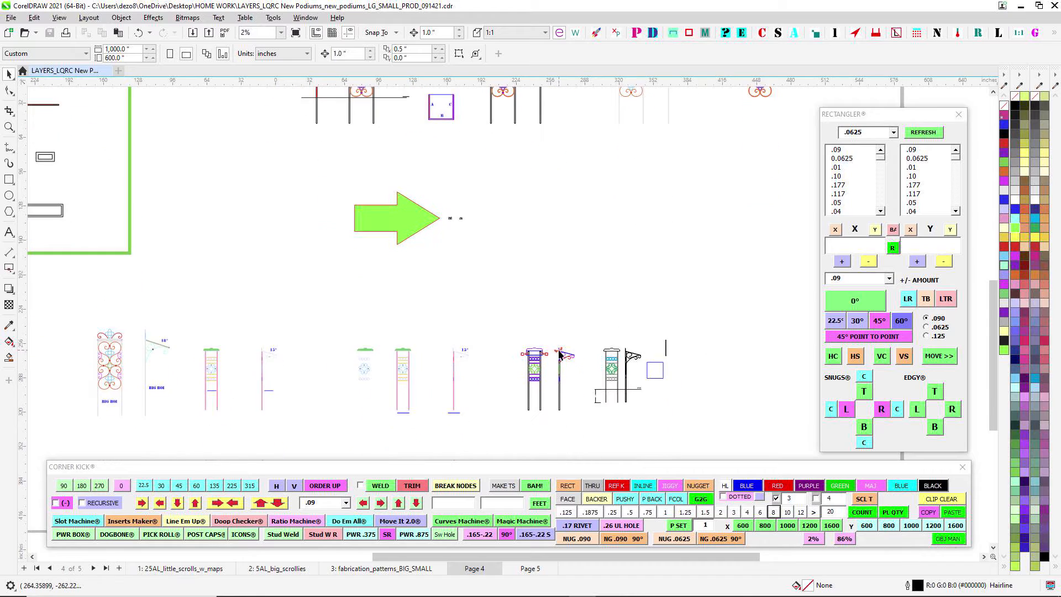
- Examine the small podium elevations along the lower part of Page 4 and the green arrow area above them
scroll(688, 271, down, 3)
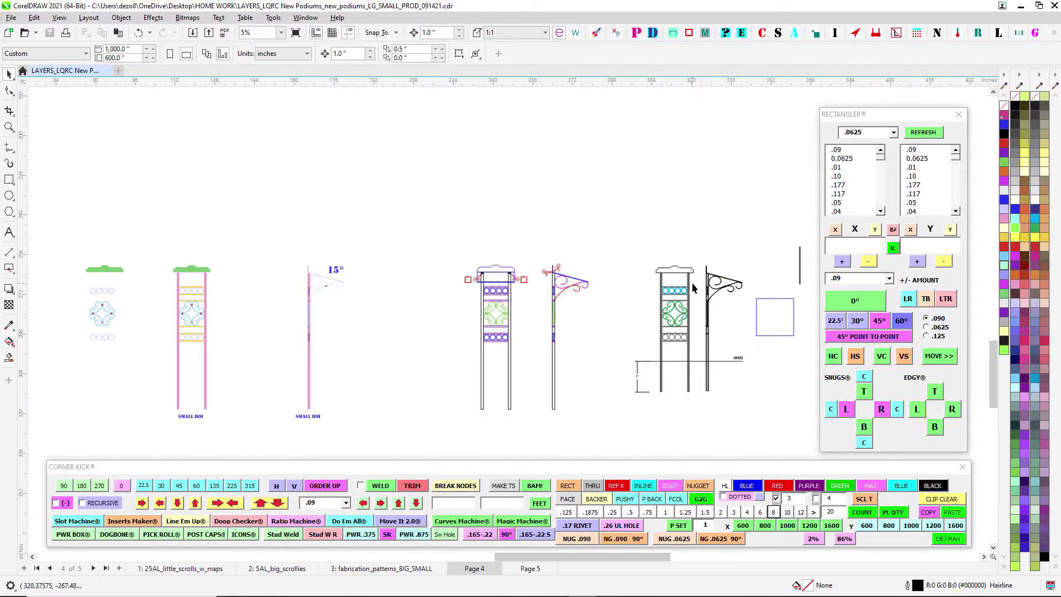
scroll(403, 211, down, 1)
drag(369, 163, 585, 268)
drag(564, 198, 509, 281)
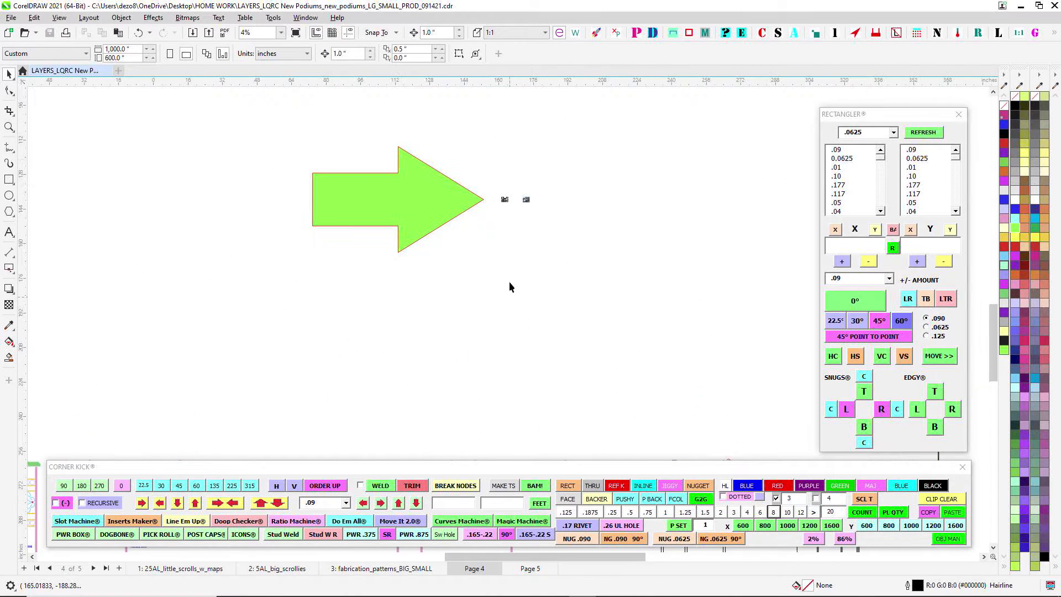
drag(508, 153, 536, 227)
drag(470, 178, 533, 295)
drag(521, 199, 441, 331)
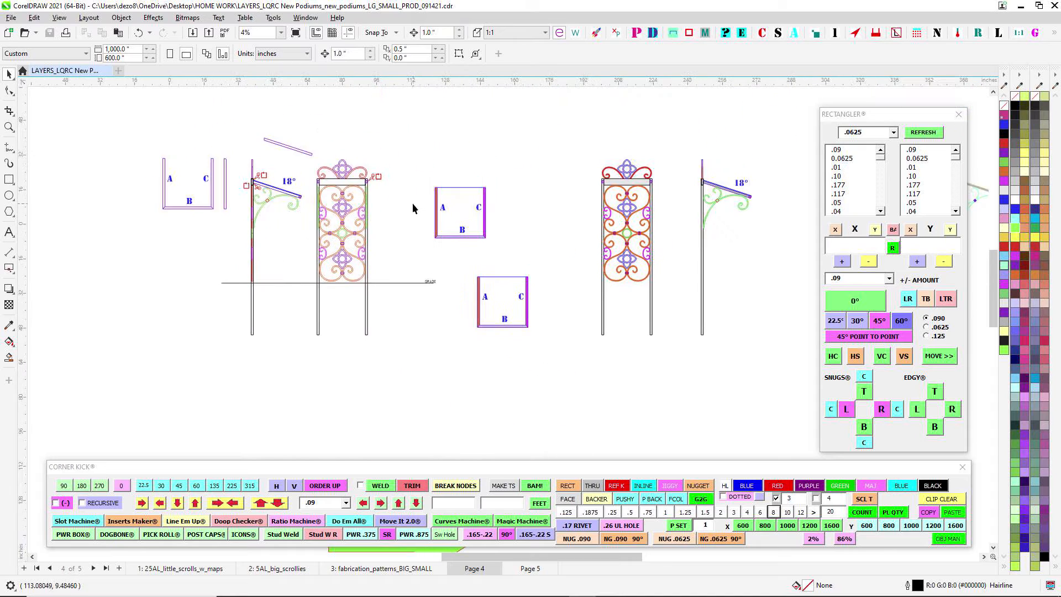
- Examine the large scrollwork podium elevations, 18° side views and A-B-C frame outlines on Page 4
scroll(412, 203, up, 2)
drag(398, 221, 445, 235)
scroll(358, 187, up, 2)
scroll(363, 187, down, 2)
scroll(445, 235, down, 1)
drag(580, 237, 479, 199)
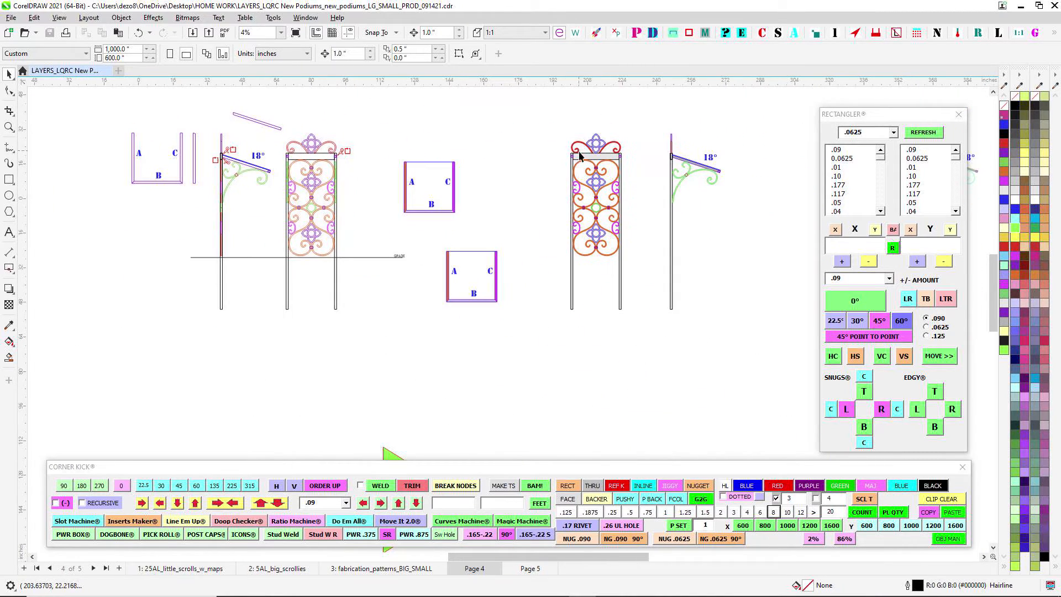
scroll(579, 157, up, 1)
drag(505, 160, 616, 216)
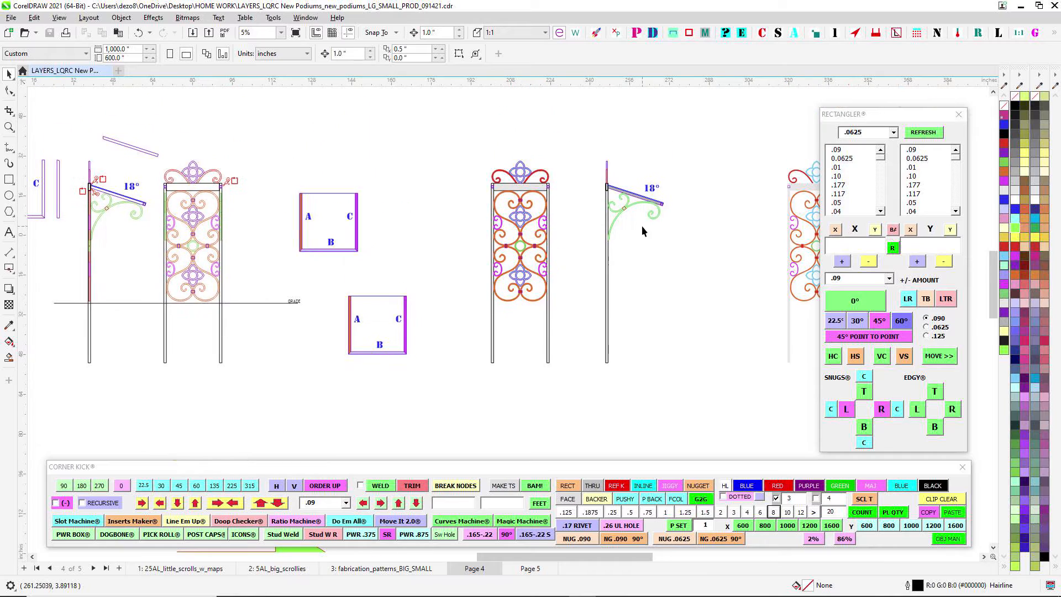
drag(642, 225, 615, 224)
scroll(615, 224, down, 1)
drag(635, 282, 653, 255)
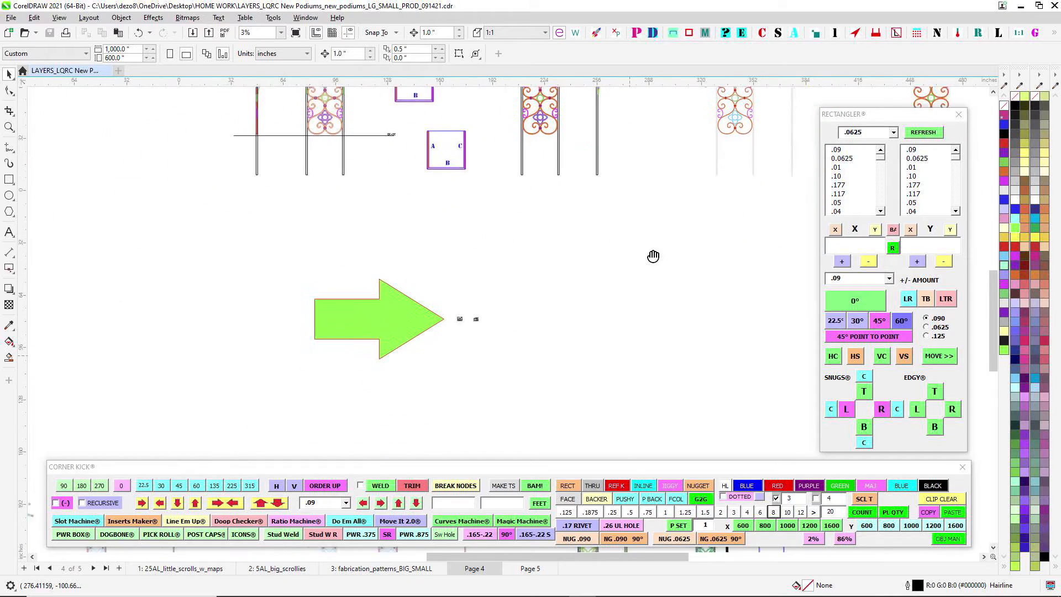
- Inspect the two reference photos of finished podiums beside the green arrow's tip
scroll(498, 311, up, 7)
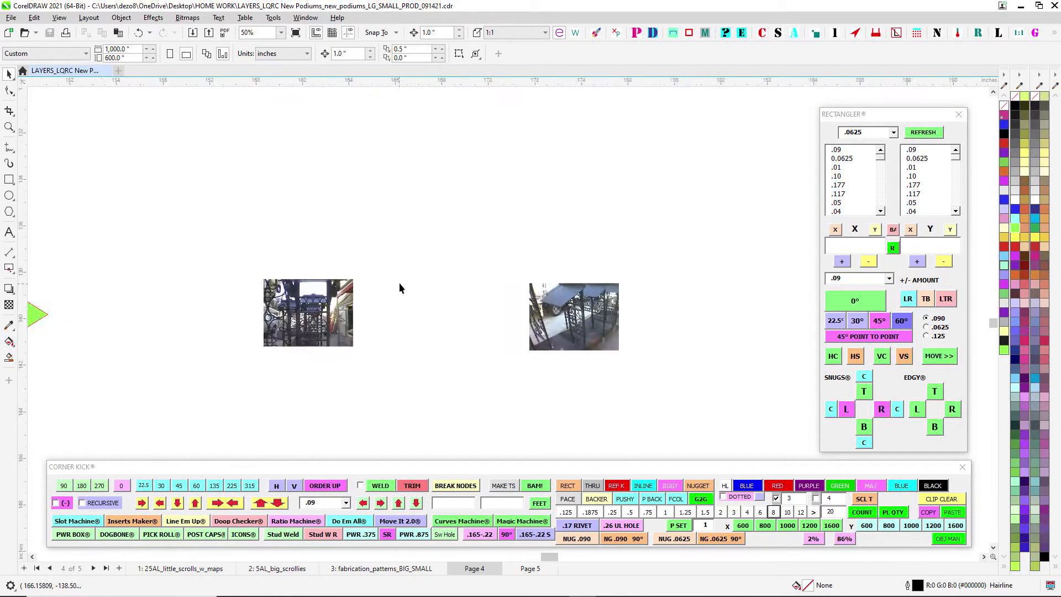
scroll(654, 237, up, 3)
drag(697, 260, 436, 238)
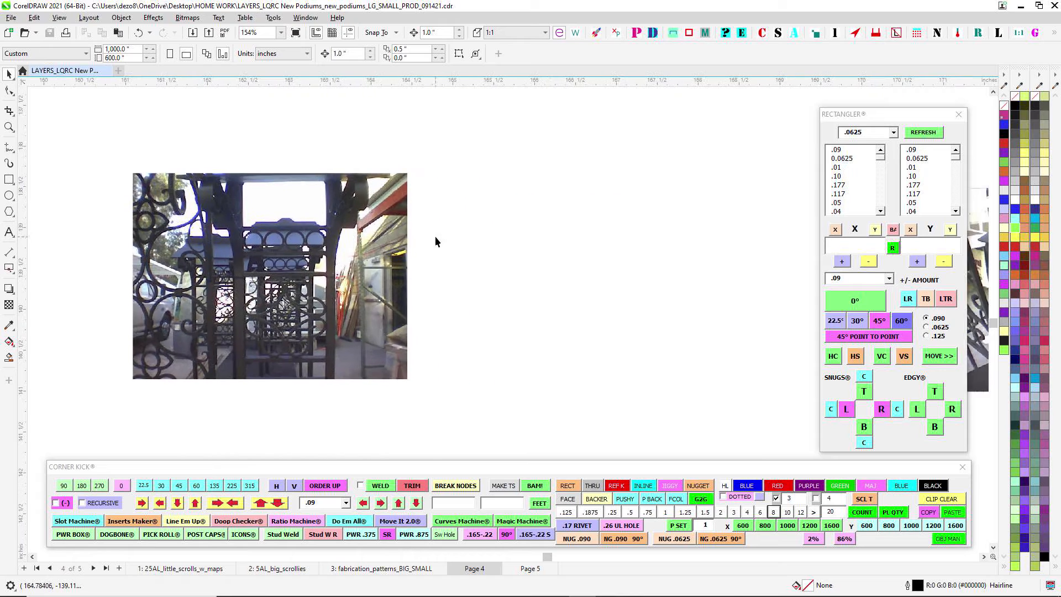
scroll(436, 234, down, 1)
drag(663, 241, 431, 229)
scroll(691, 203, up, 3)
drag(707, 183, 310, 190)
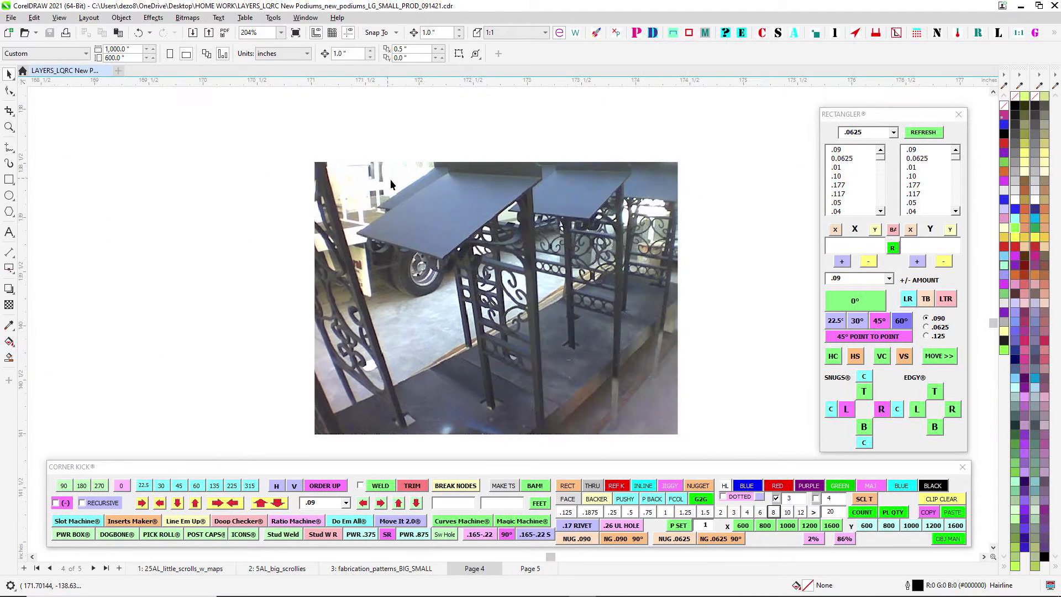
scroll(389, 179, down, 1)
drag(618, 225, 625, 198)
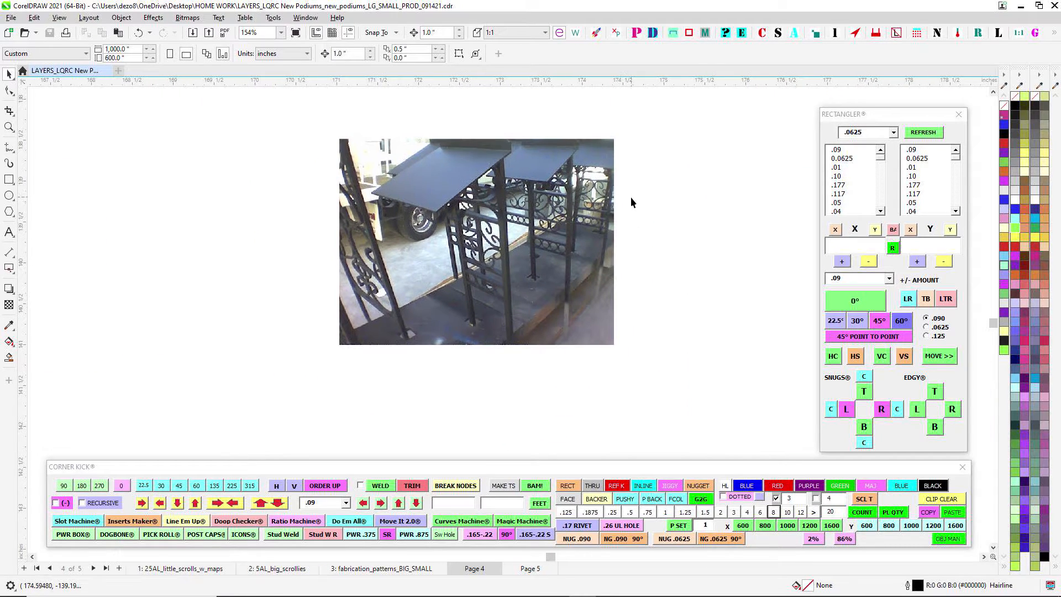
scroll(631, 201, up, 2)
scroll(631, 201, down, 1)
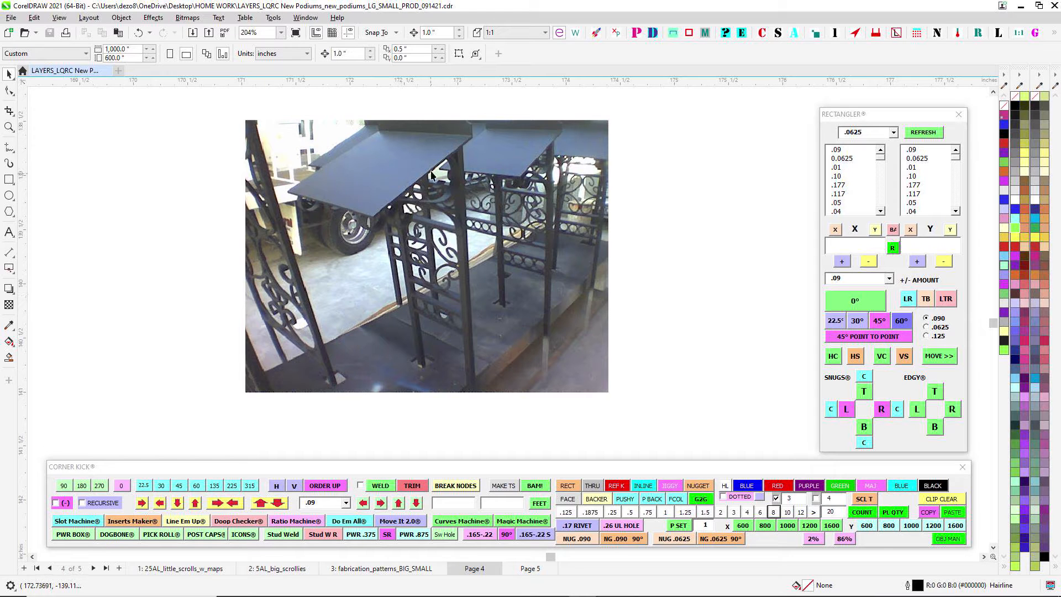
- Study the front-view podium photo up close, including its scroll panels, ring row and top plate
scroll(601, 228, down, 3)
drag(220, 222, 452, 228)
scroll(452, 228, up, 2)
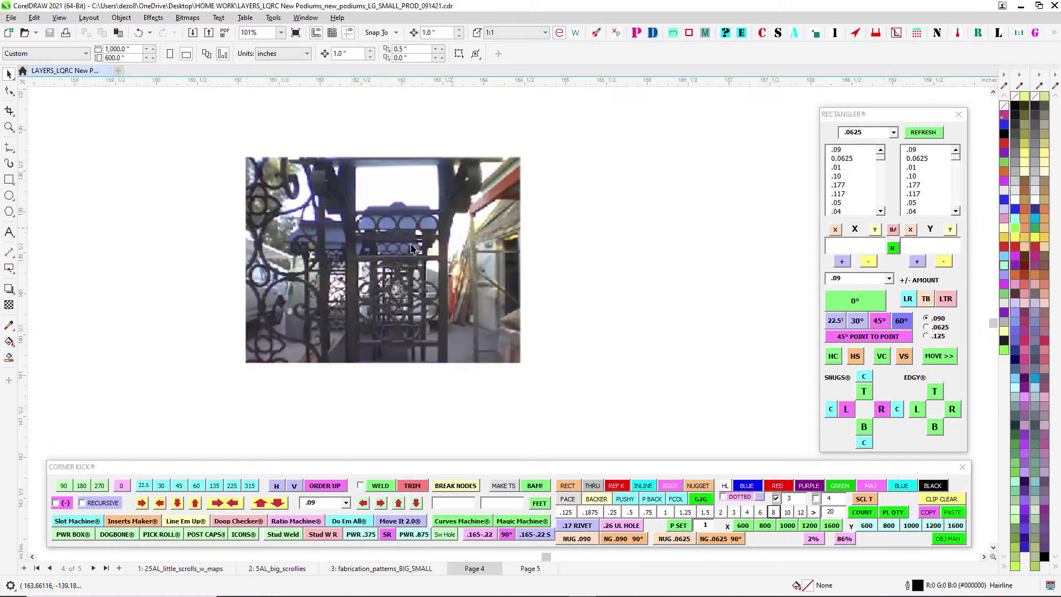
scroll(411, 247, up, 2)
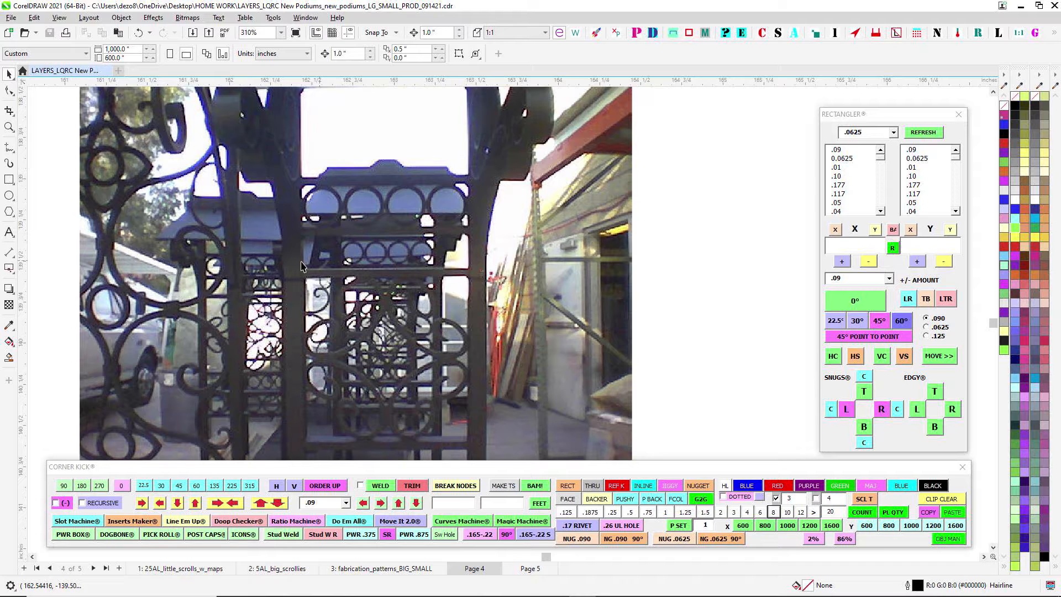
scroll(367, 287, down, 1)
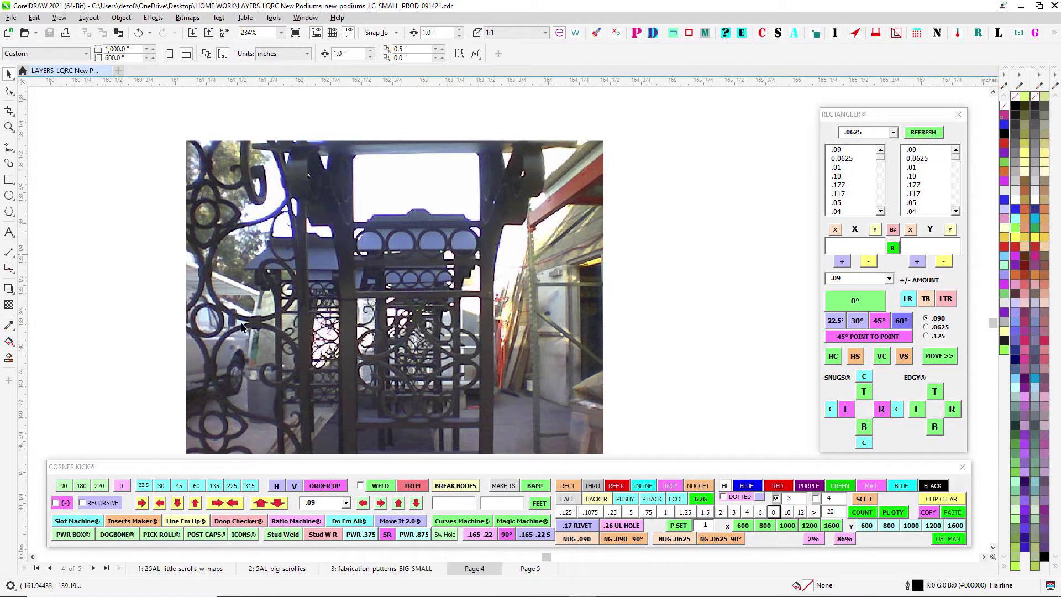
scroll(330, 299, up, 1)
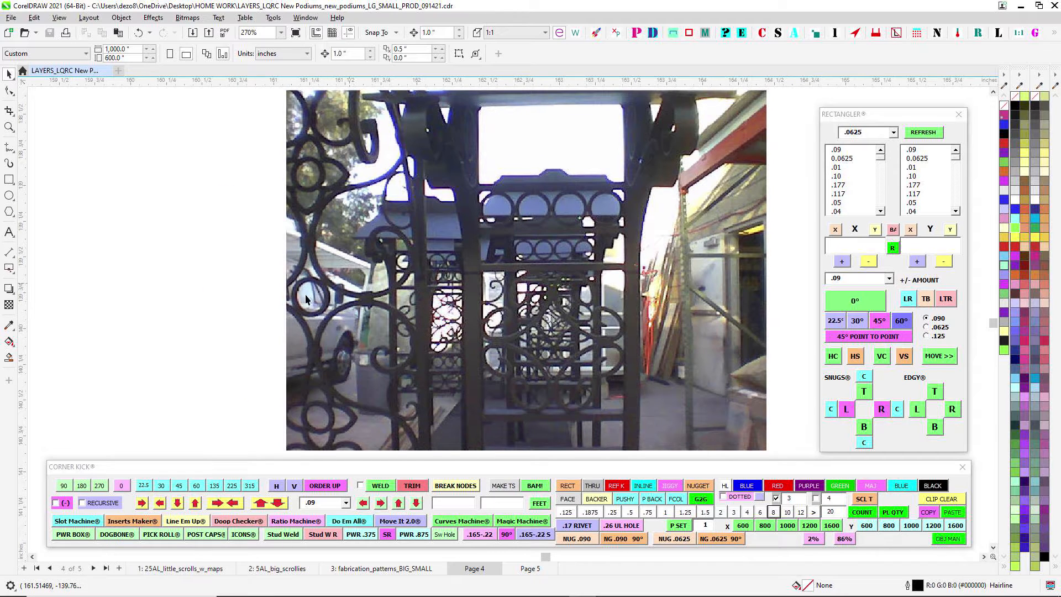
scroll(343, 301, down, 1)
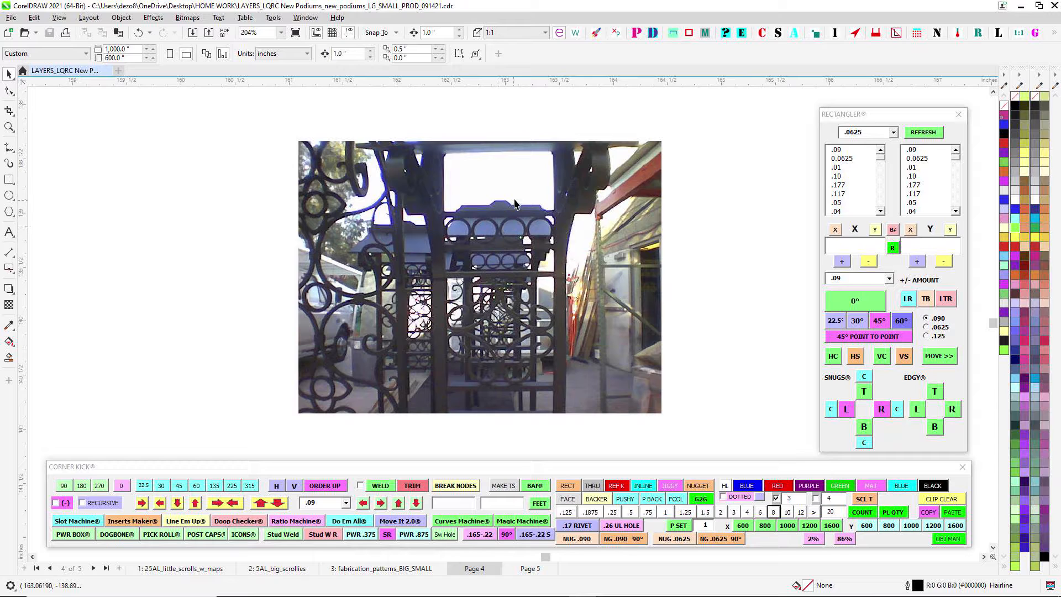
scroll(487, 318, up, 1)
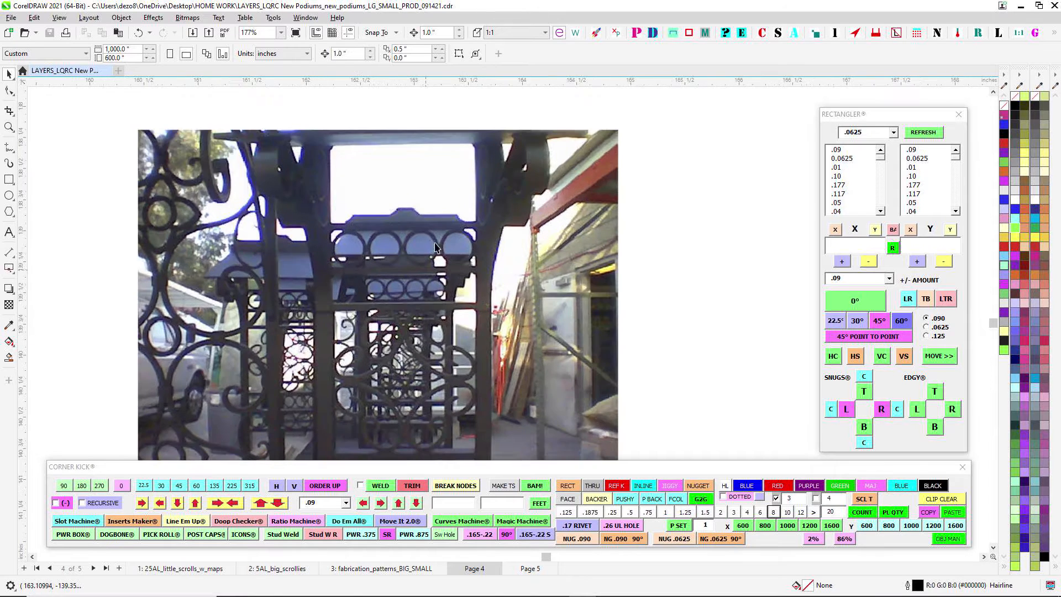
- Study the photo of the podiums with slanted tops up close, including the side brackets and scroll panels
scroll(408, 270, down, 6)
drag(488, 301, 350, 288)
scroll(510, 263, up, 3)
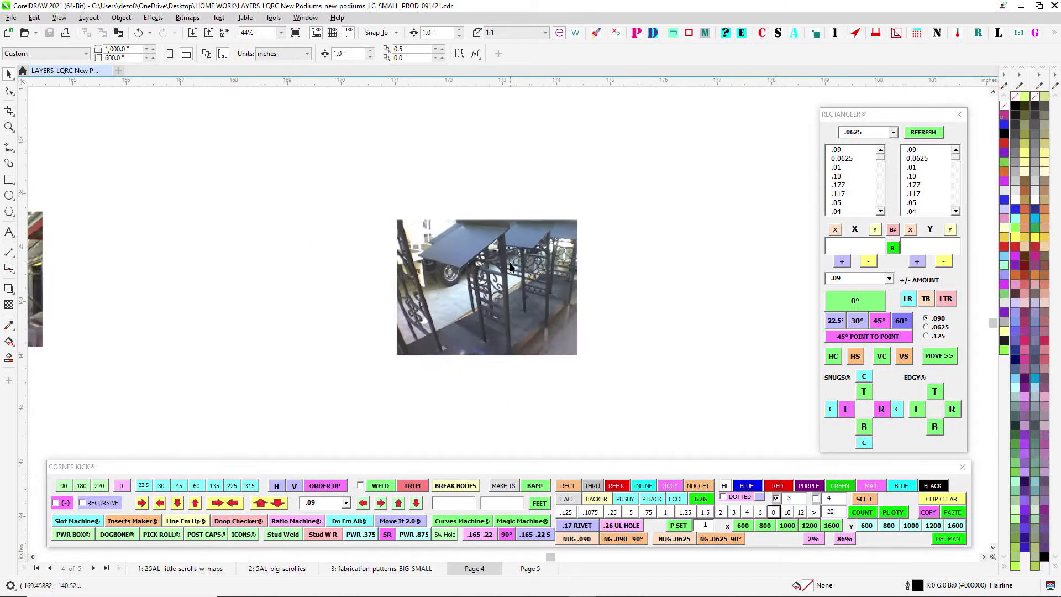
scroll(510, 267, up, 5)
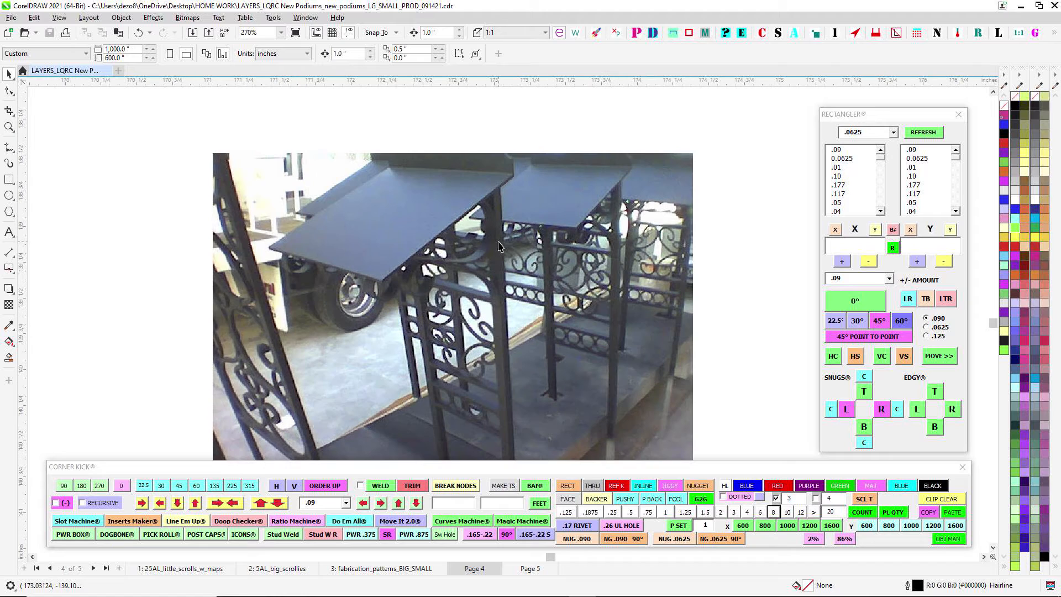
scroll(579, 221, down, 3)
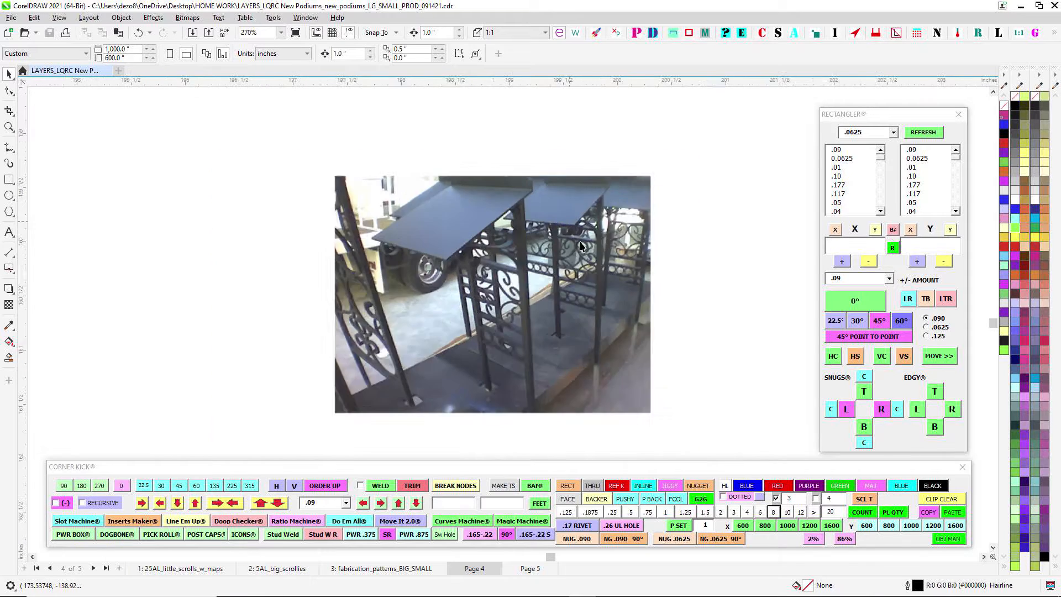
scroll(599, 273, down, 2)
scroll(577, 257, up, 2)
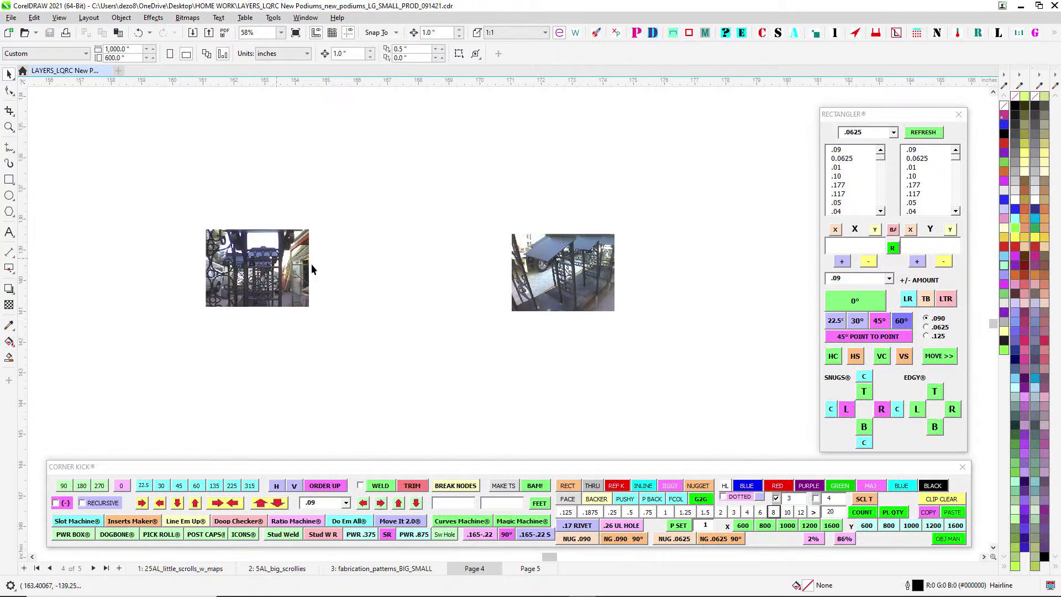
- Select both podium reference photos next to the green arrow
scroll(543, 282, down, 2)
scroll(543, 282, down, 4)
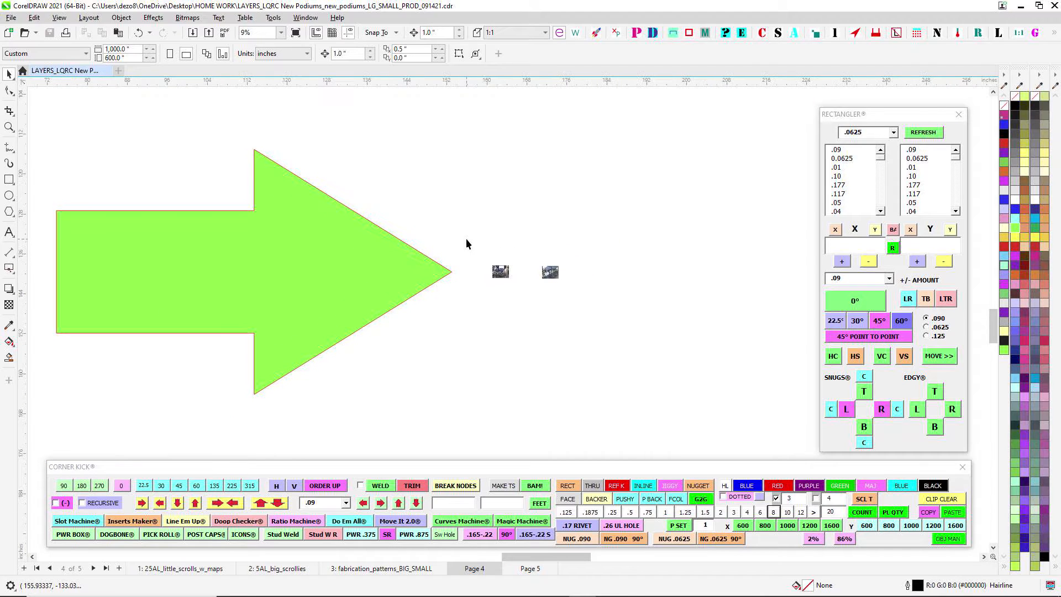
drag(481, 220, 509, 229)
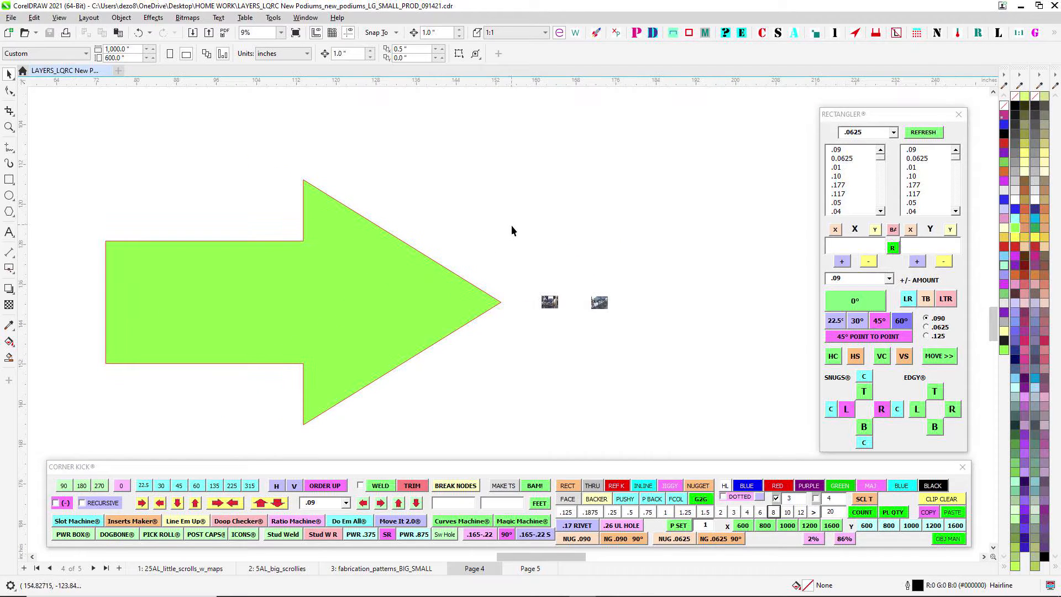
scroll(549, 265, down, 1)
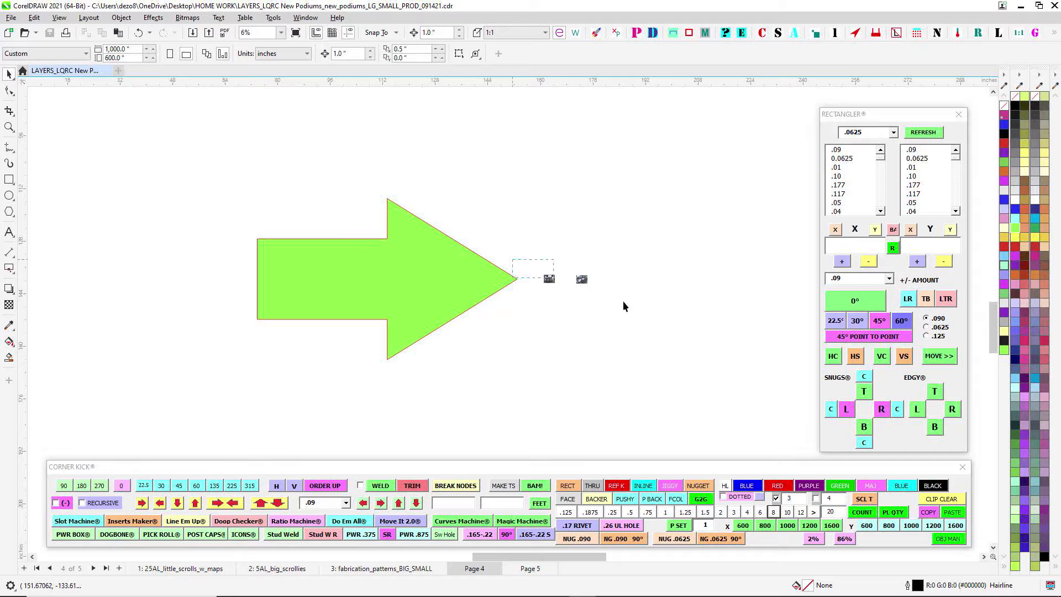
drag(512, 259, 625, 303)
scroll(575, 270, up, 5)
drag(572, 260, 594, 193)
scroll(587, 192, up, 1)
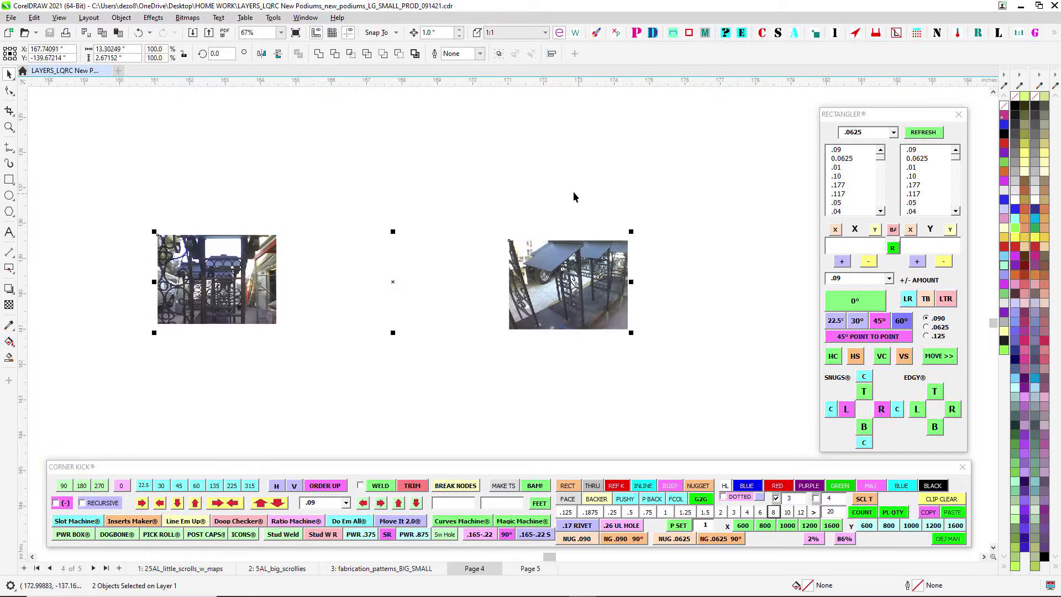
- Select only the photo of the slanted-top podiums, compare it with the front-view photo, and clear the selection
click(371, 218)
scroll(476, 259, up, 3)
drag(431, 210, 790, 415)
drag(764, 304, 703, 287)
scroll(594, 288, down, 1)
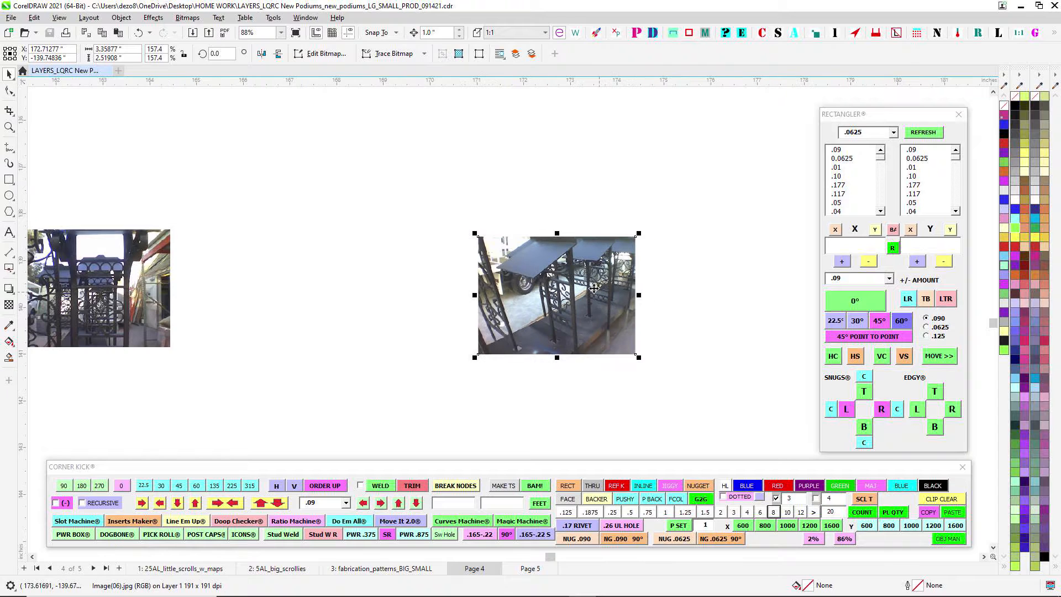
drag(308, 261, 499, 274)
scroll(498, 283, down, 6)
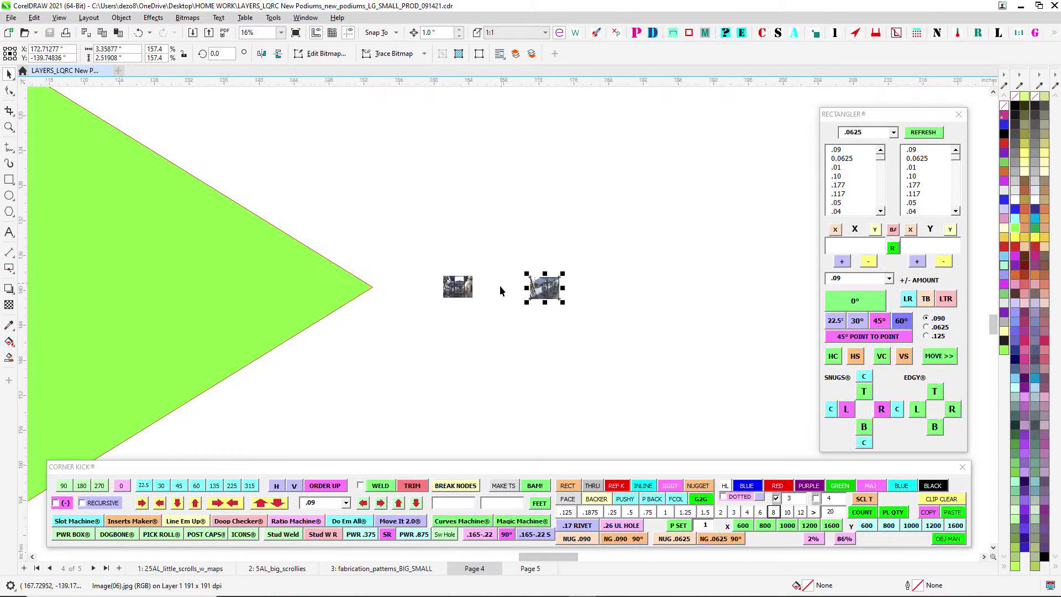
scroll(501, 287, down, 6)
click(572, 276)
scroll(529, 307, up, 5)
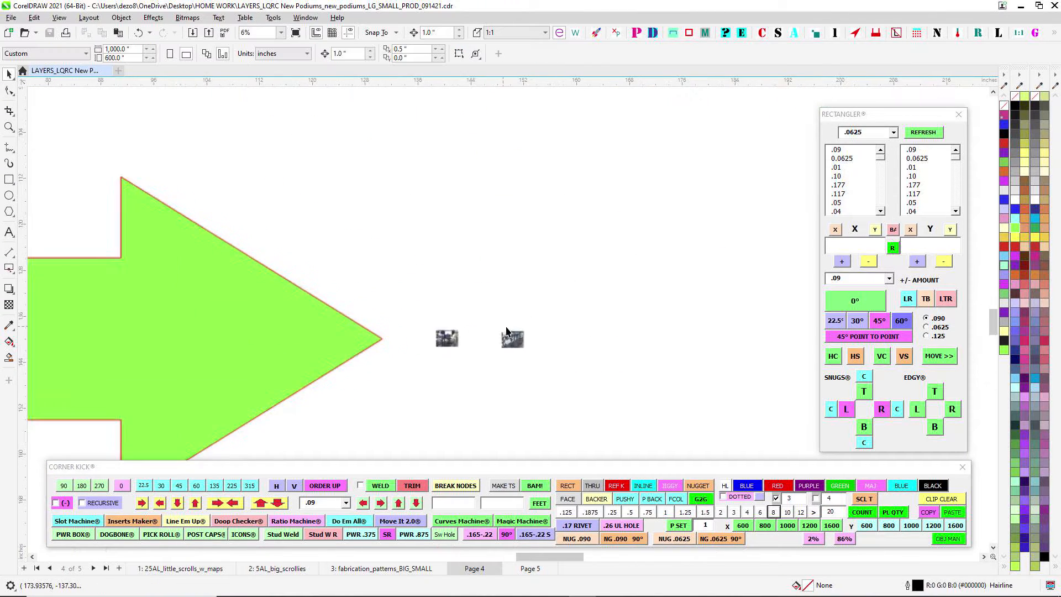
- Open the 25AL_little_scrolls_w_maps page and select the top plate, both ring rows and the scroll ornament
scroll(506, 335, down, 3)
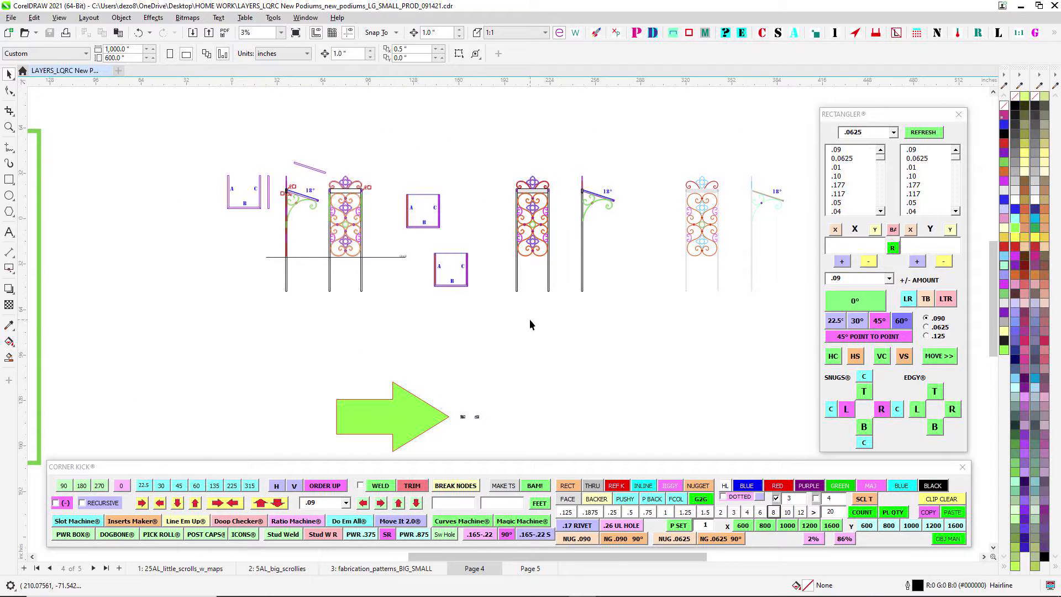
scroll(530, 320, down, 1)
drag(534, 320, 497, 294)
drag(293, 380, 528, 262)
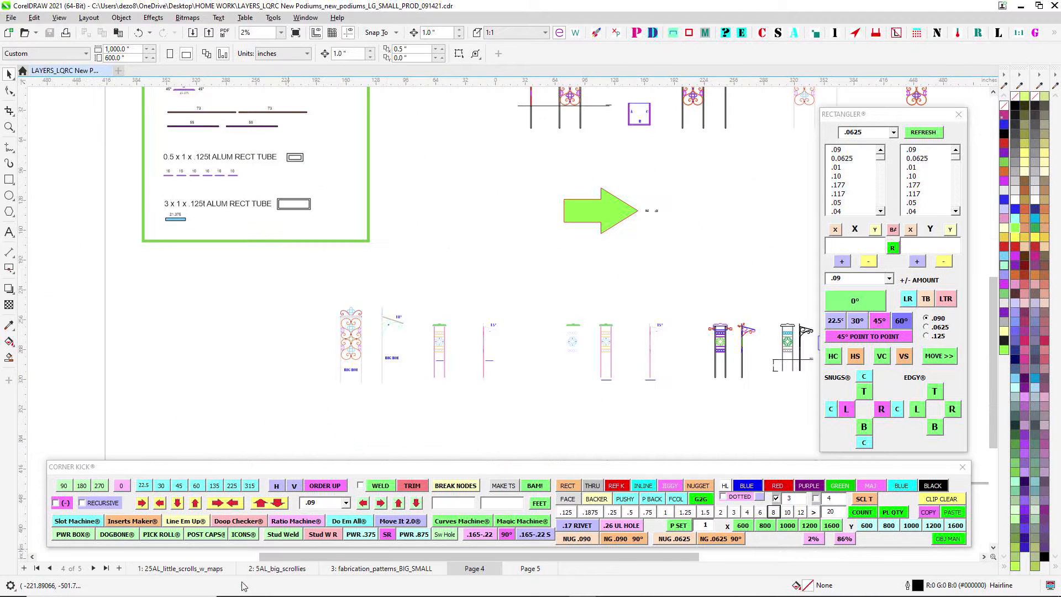
click(180, 568)
scroll(497, 237, up, 3)
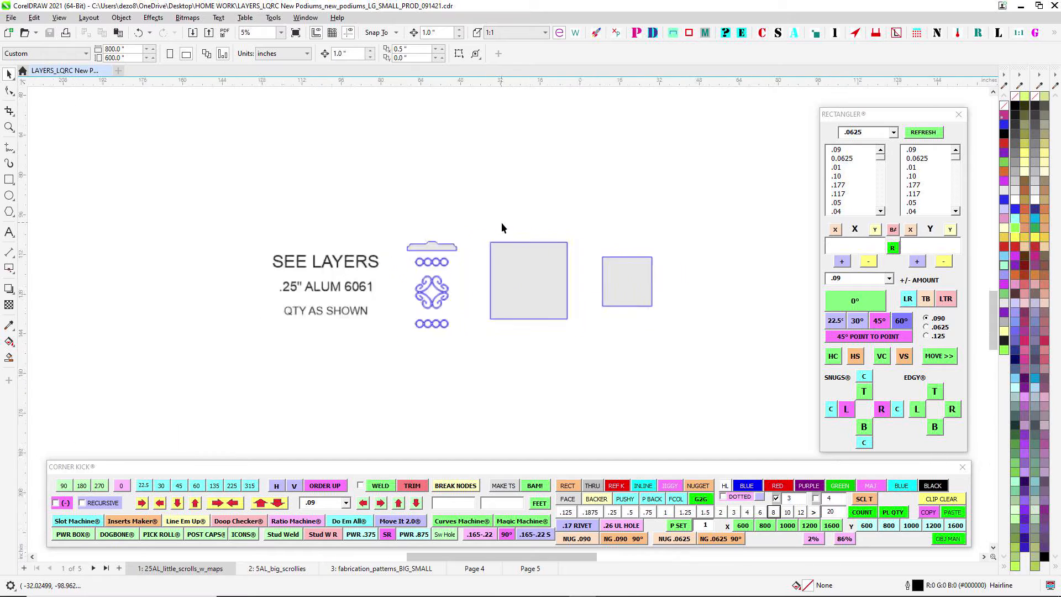
scroll(502, 223, up, 1)
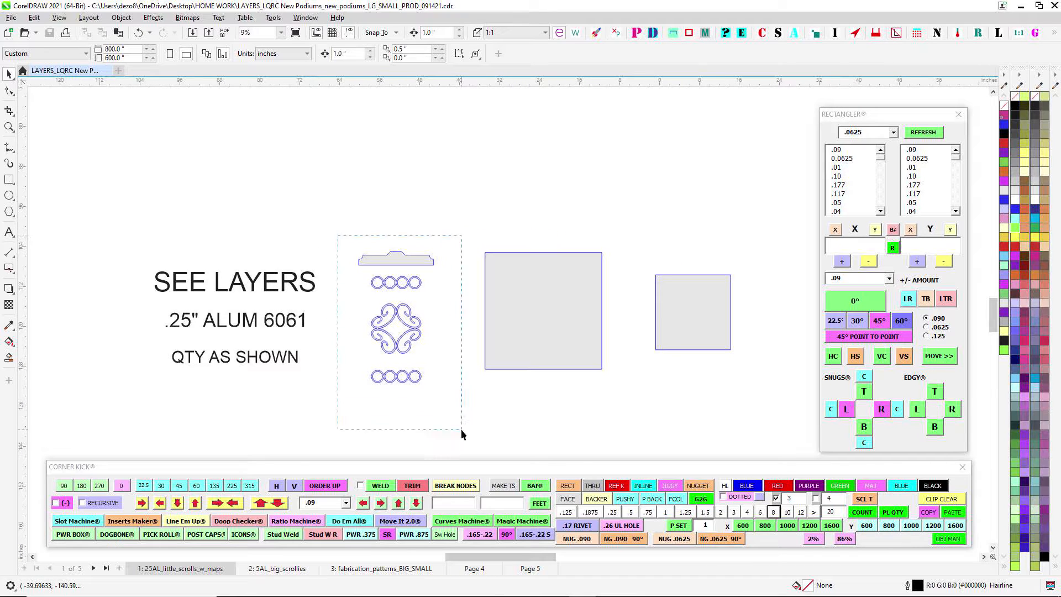
drag(461, 429, 461, 429)
scroll(460, 204, up, 1)
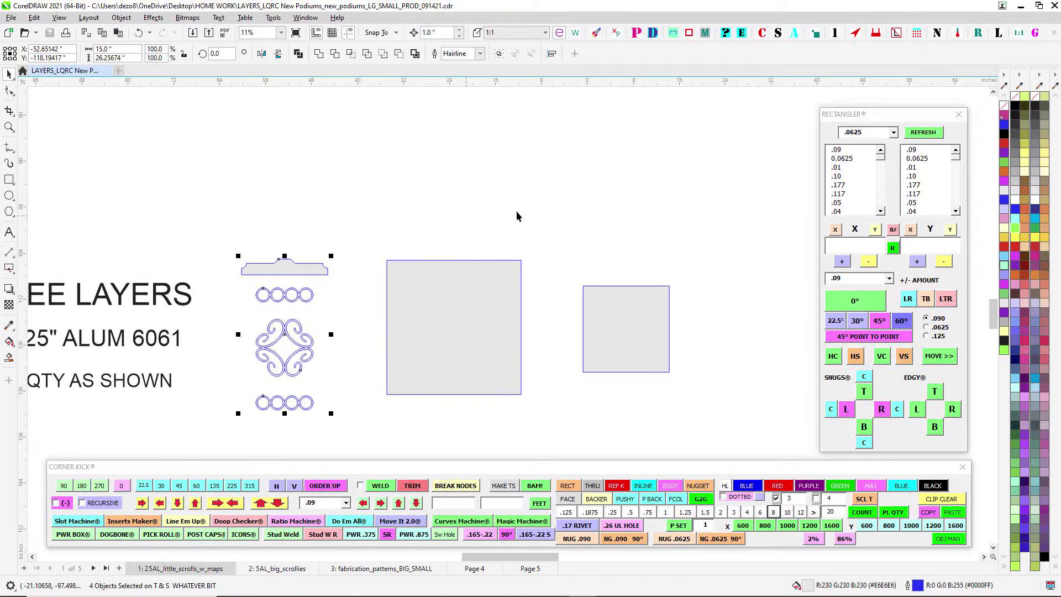
- Inspect the small square plate and the large square plate by selecting each in turn
click(633, 344)
click(513, 320)
drag(593, 195, 630, 184)
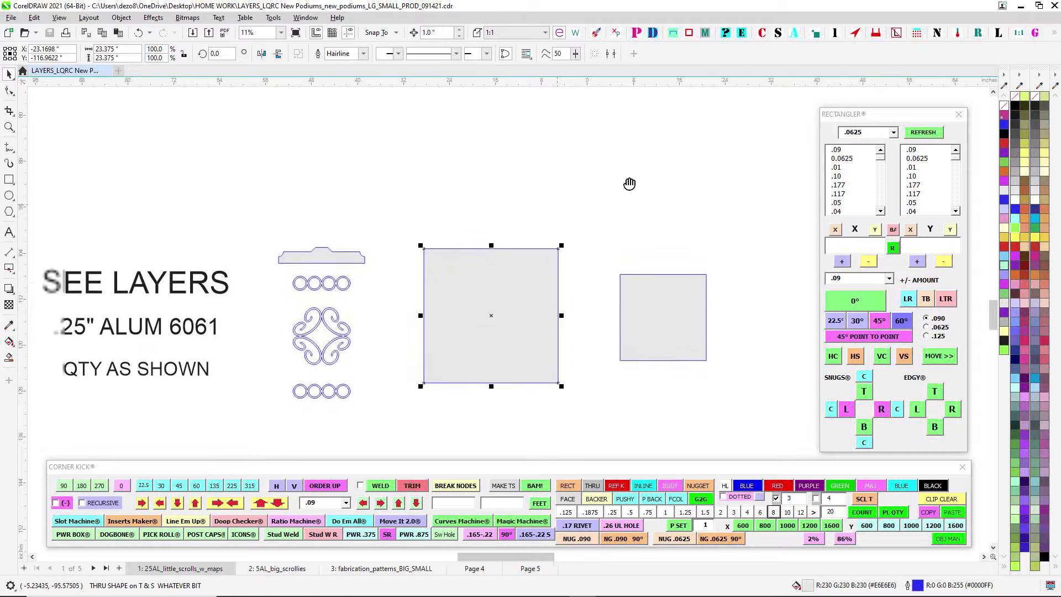
- Open the 5AL_big_scrollies page and select all the scroll, flower and ring parts beside the .5" ALUM notes
click(285, 566)
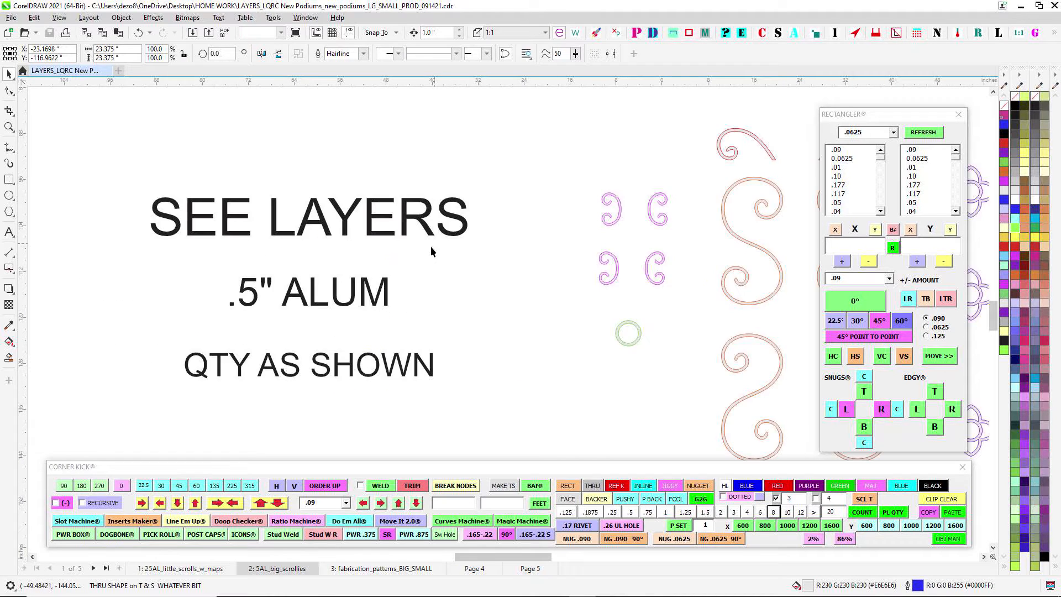
scroll(430, 246, down, 1)
drag(430, 247, 285, 244)
scroll(285, 244, down, 2)
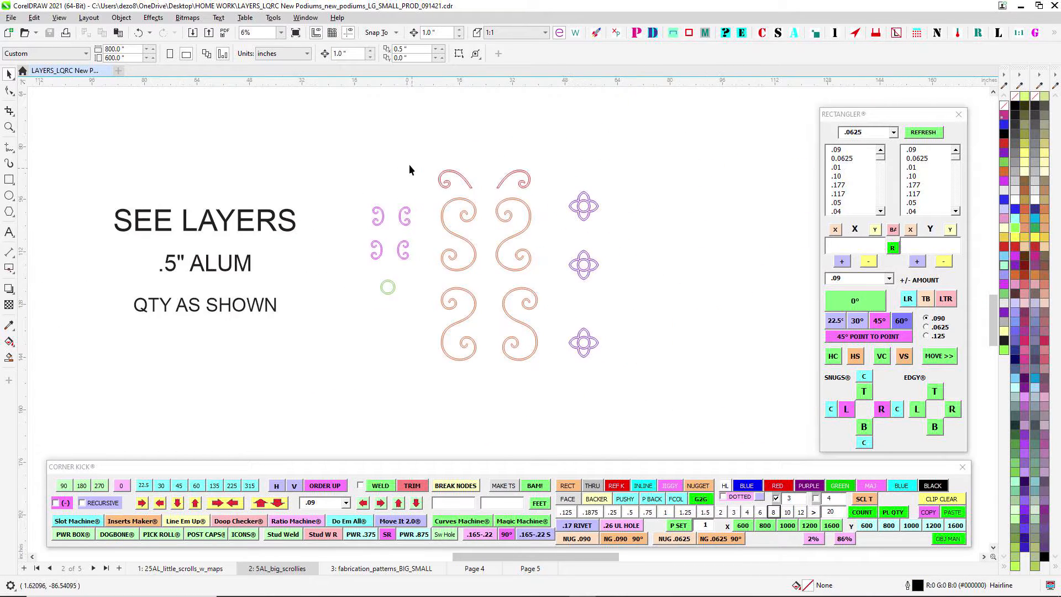
drag(627, 404, 628, 404)
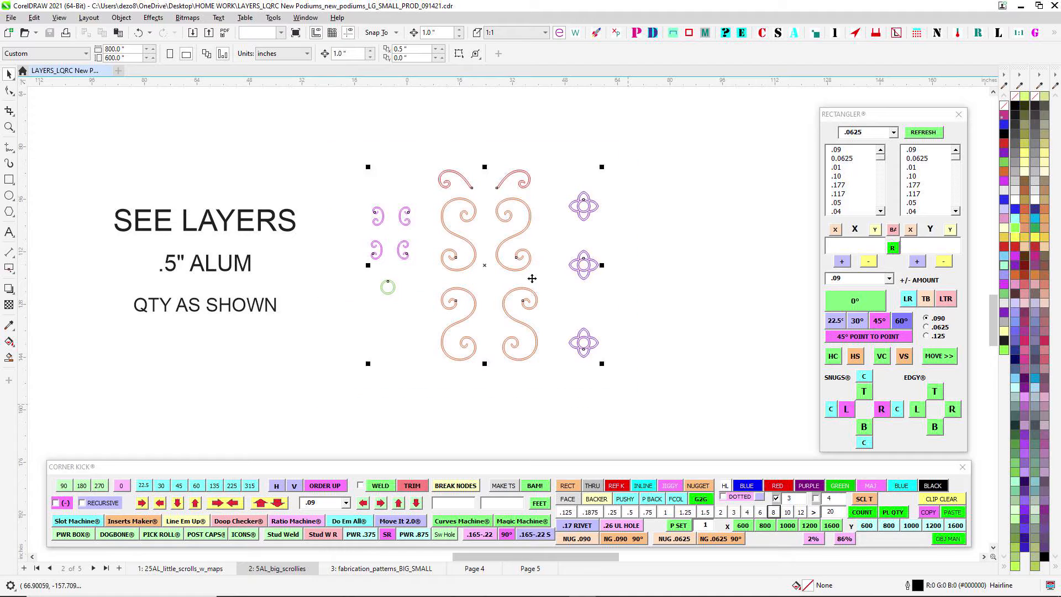
- Open the fabrication_patterns_BIG_SMALL page and examine the BIG BOI and SMALL BOI front and side patterns
click(367, 569)
scroll(439, 240, down, 5)
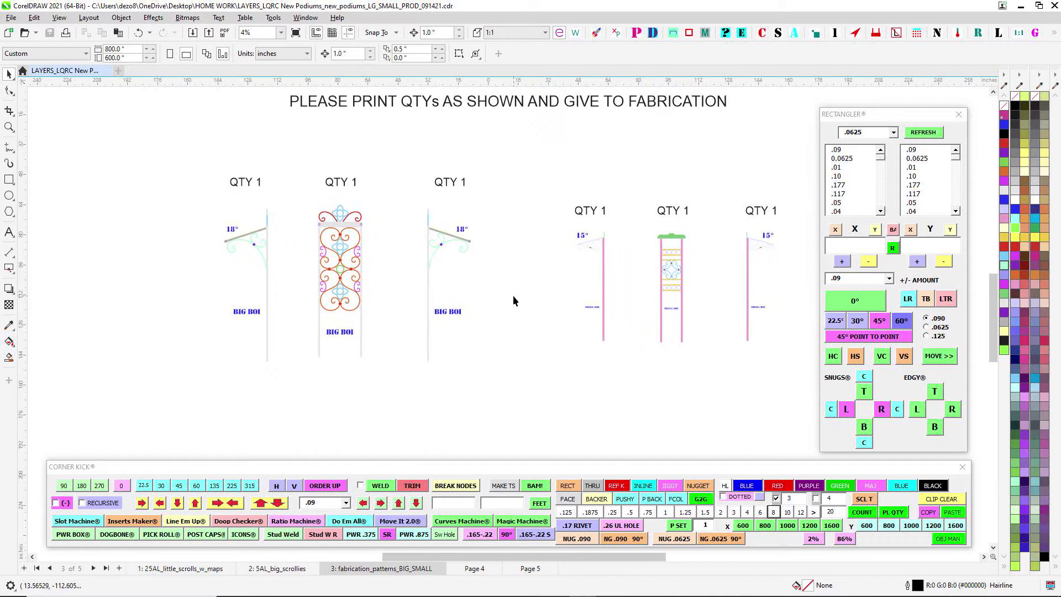
scroll(479, 230, up, 2)
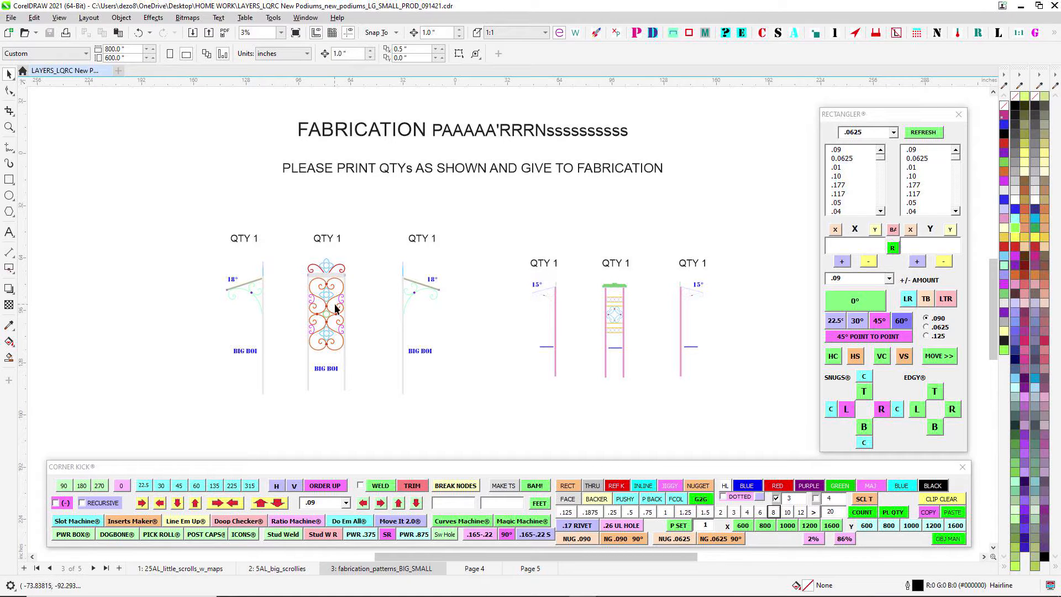
drag(357, 248, 424, 242)
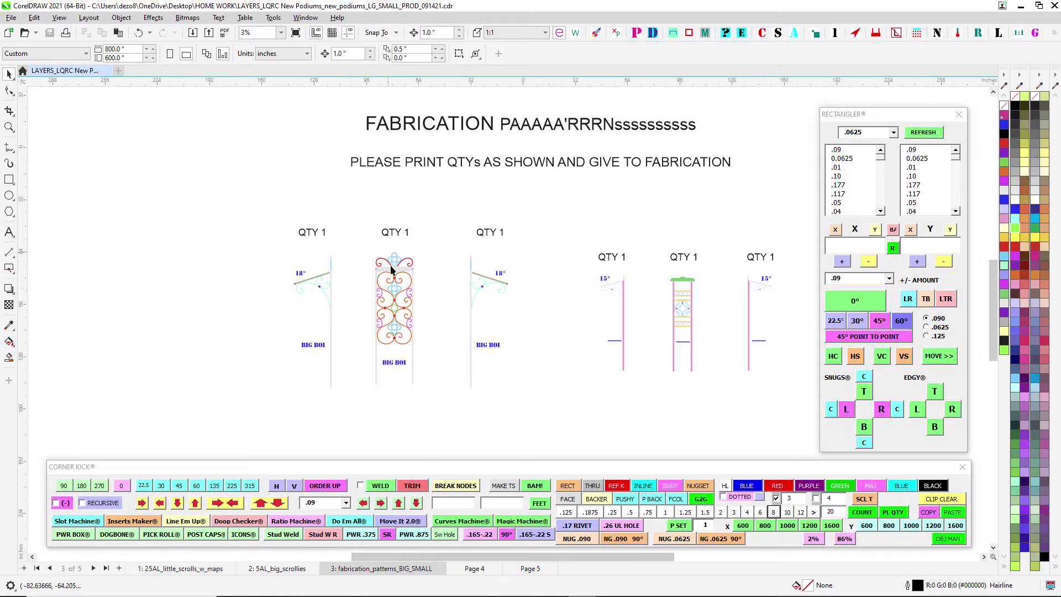
scroll(600, 269, up, 2)
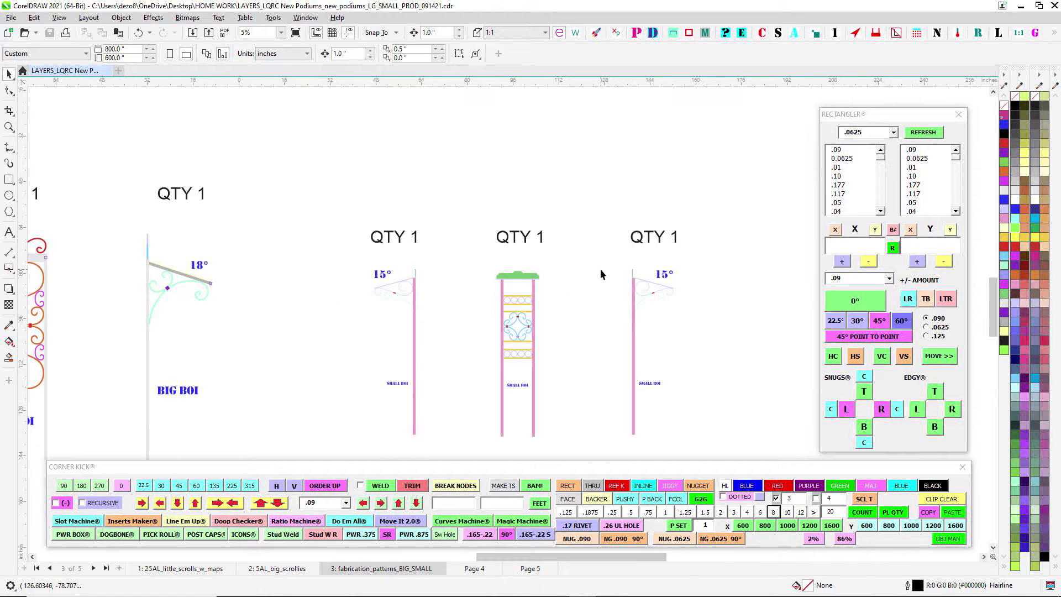
scroll(430, 279, down, 2)
scroll(303, 275, up, 1)
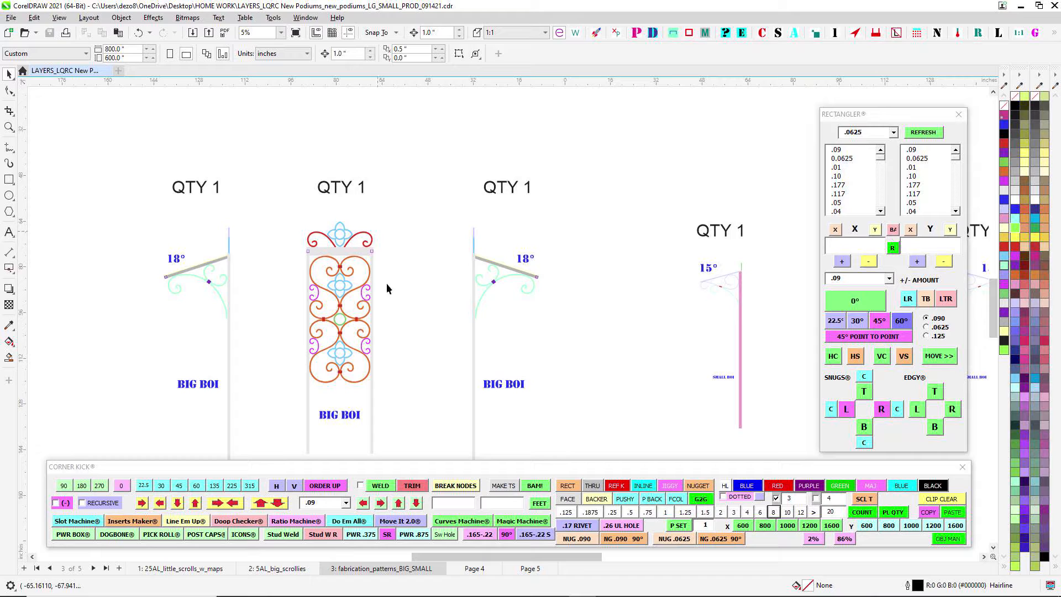
scroll(383, 240, up, 2)
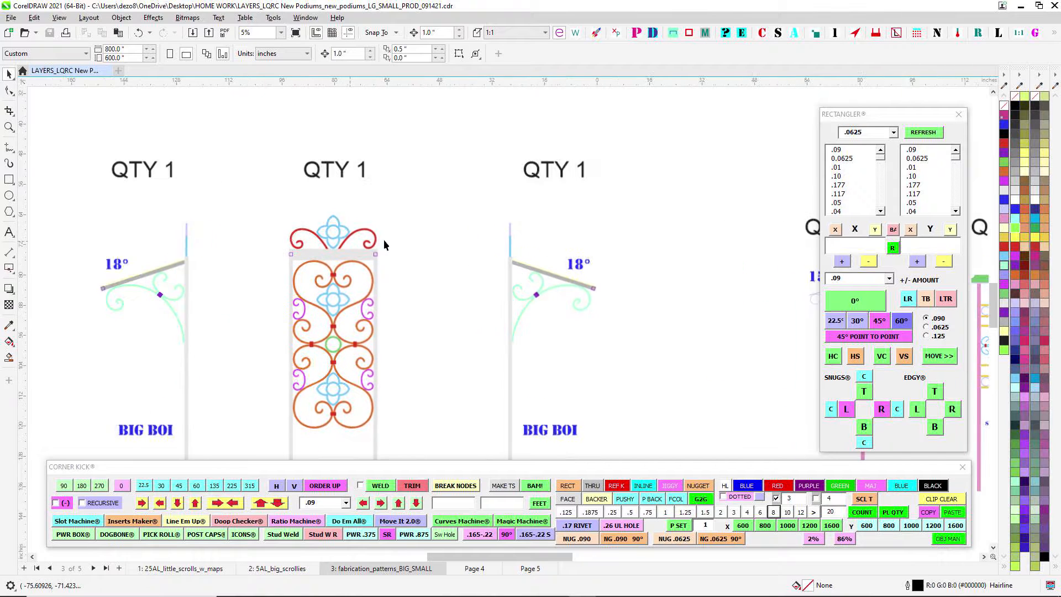
scroll(399, 293, down, 1)
scroll(399, 293, up, 2)
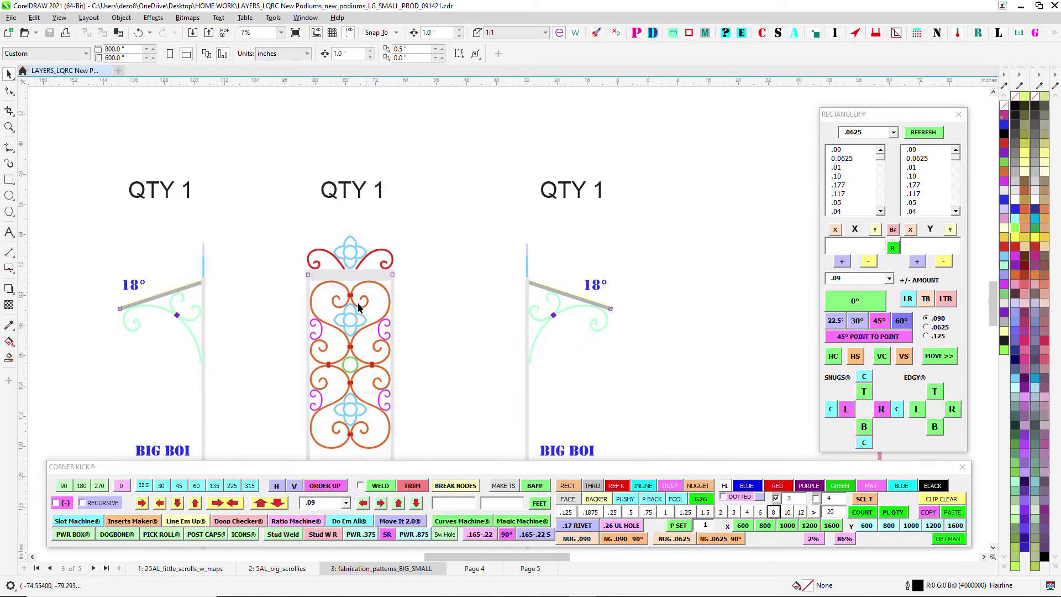
scroll(334, 276, down, 2)
- Open Page 4 and select the small purple square tube in the upper-left corner of the large podium's front-view frame
click(474, 569)
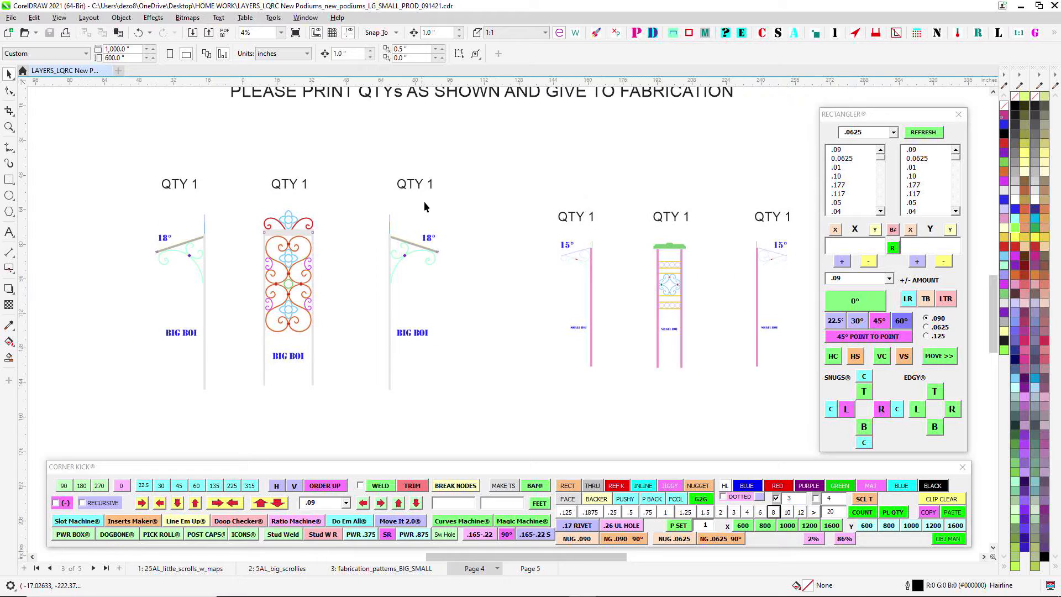
scroll(425, 207, down, 3)
scroll(432, 210, up, 6)
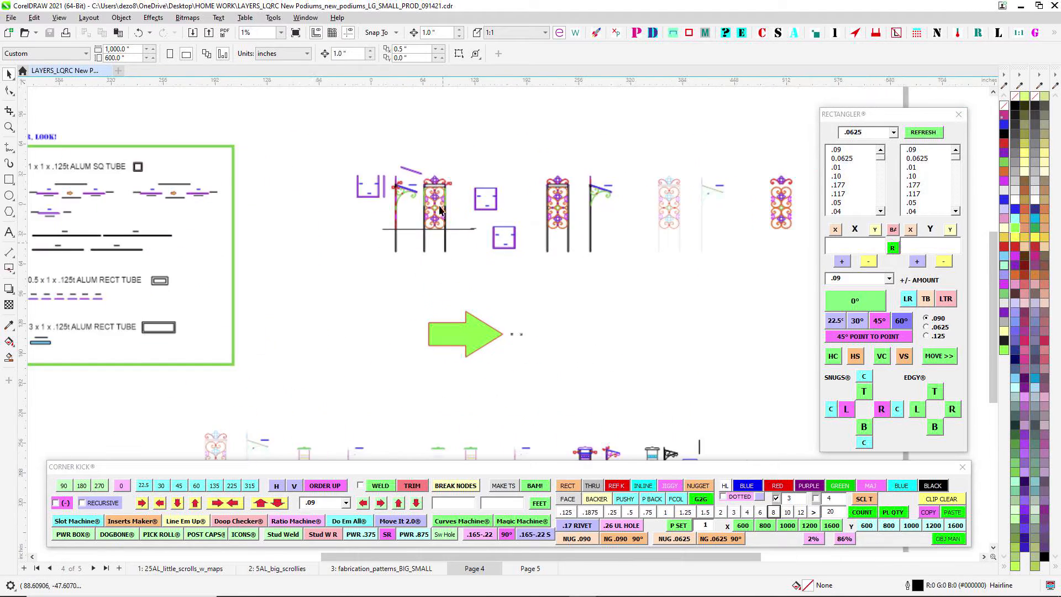
scroll(300, 180, down, 1)
scroll(232, 196, up, 1)
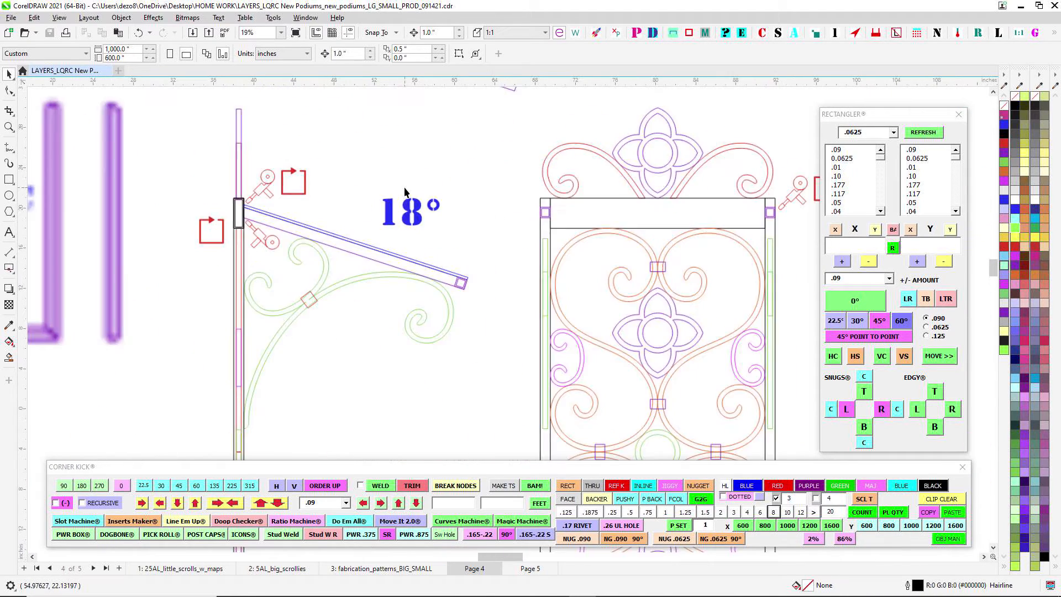
scroll(598, 182, up, 1)
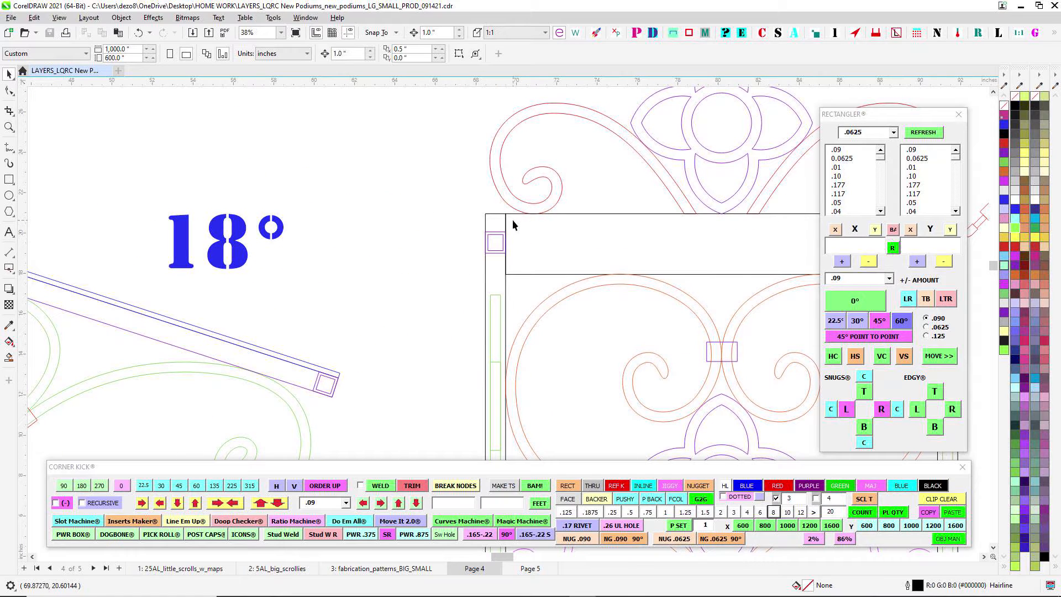
scroll(500, 218, down, 1)
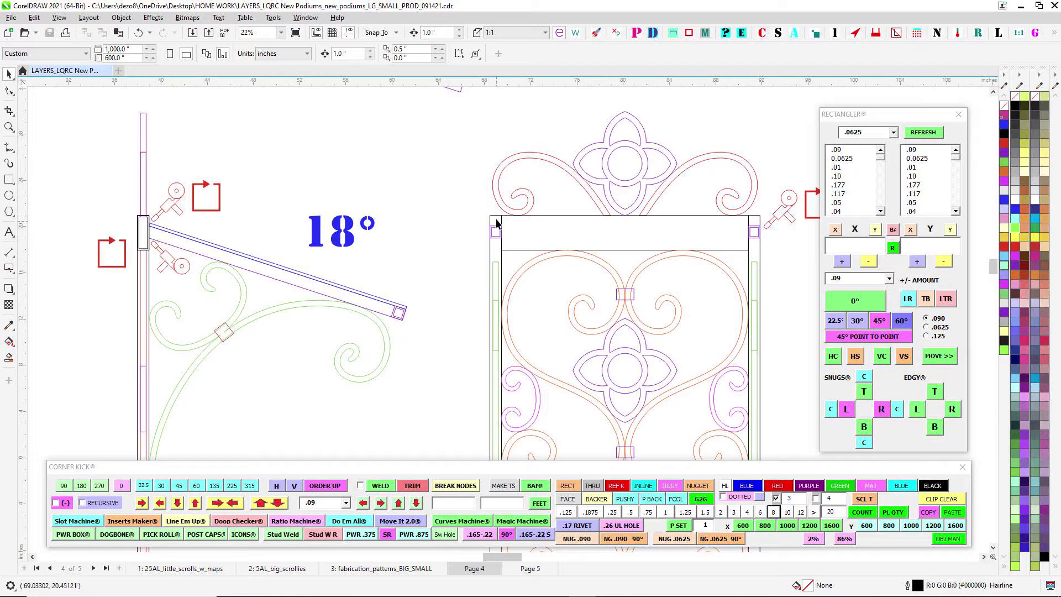
scroll(496, 221, up, 2)
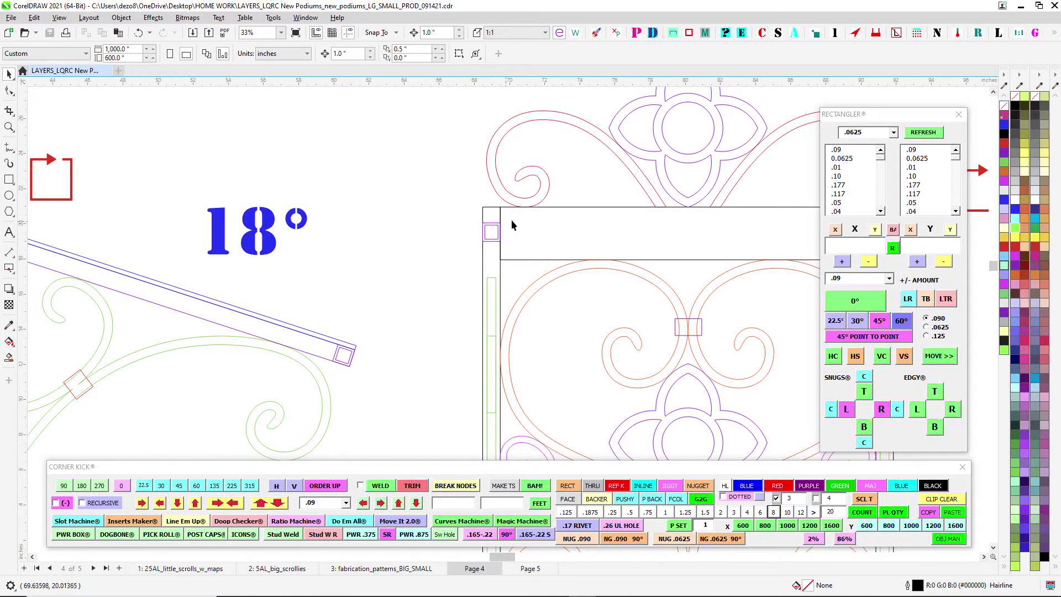
scroll(505, 224, up, 2)
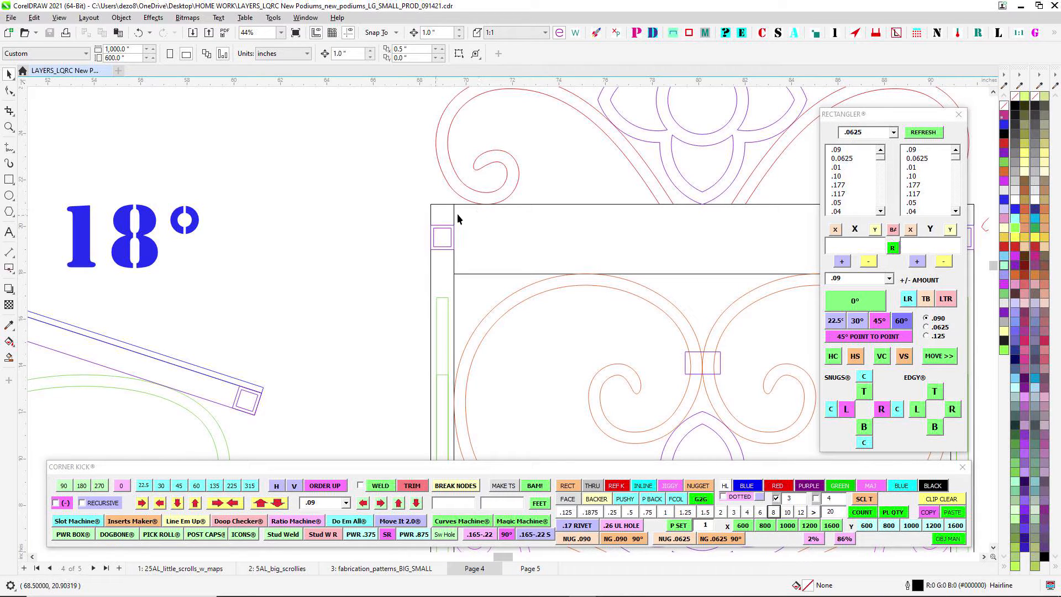
click(445, 250)
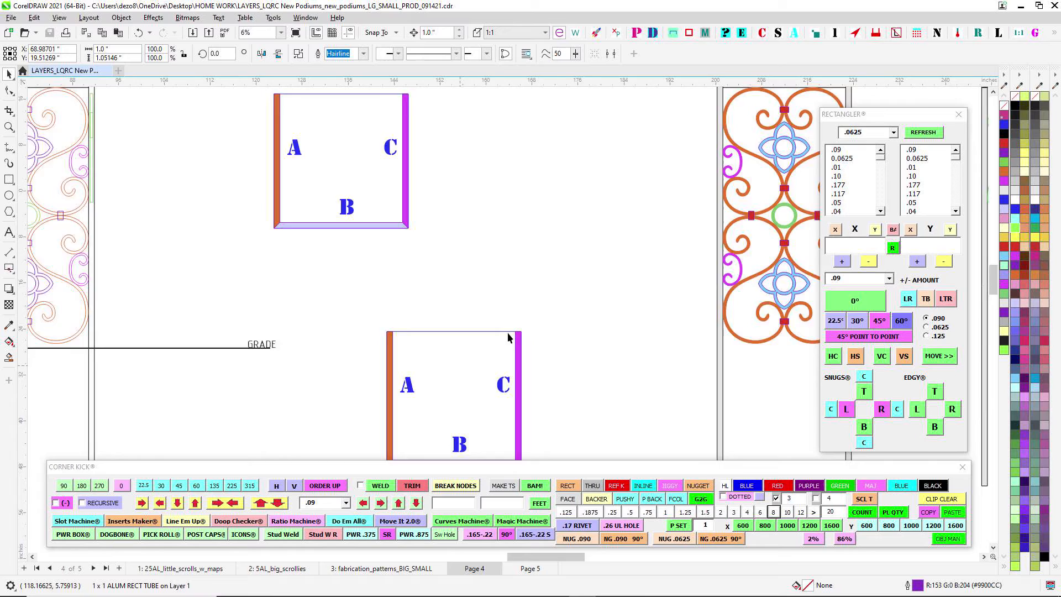
- Examine the large podium's front scrollwork panel and the post and bracket of its 18° side view
scroll(508, 334, down, 2)
drag(508, 334, 702, 305)
scroll(448, 208, up, 2)
scroll(445, 135, up, 3)
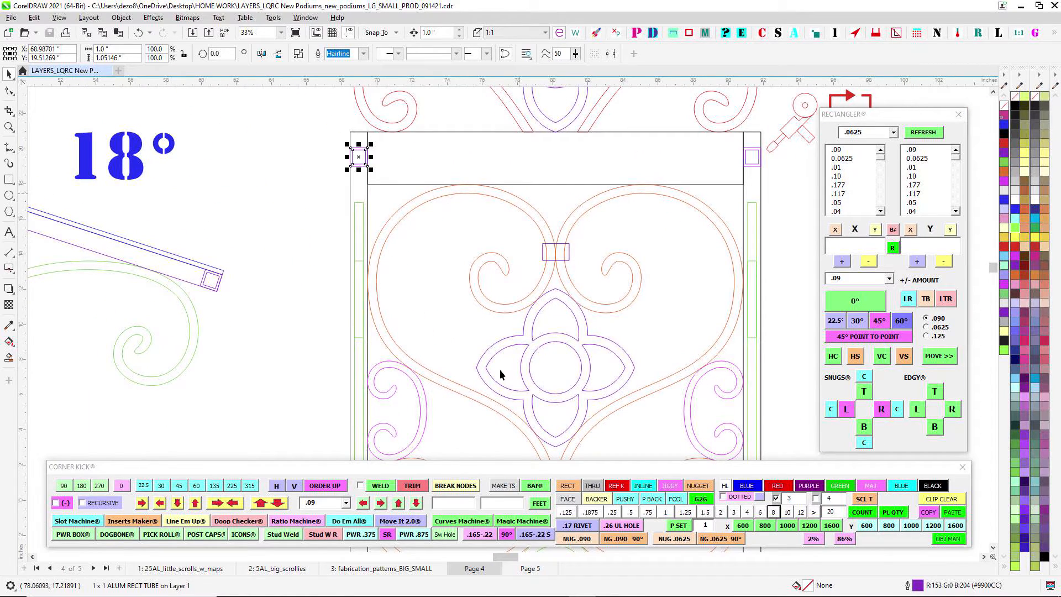
scroll(600, 403, down, 3)
drag(612, 412, 558, 223)
scroll(602, 150, up, 3)
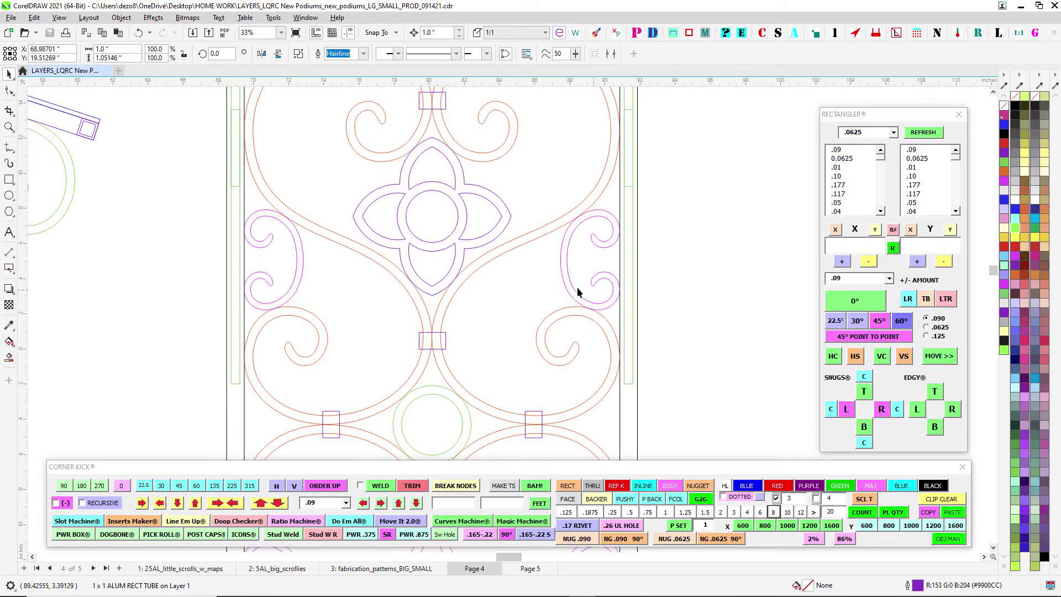
scroll(577, 292, down, 3)
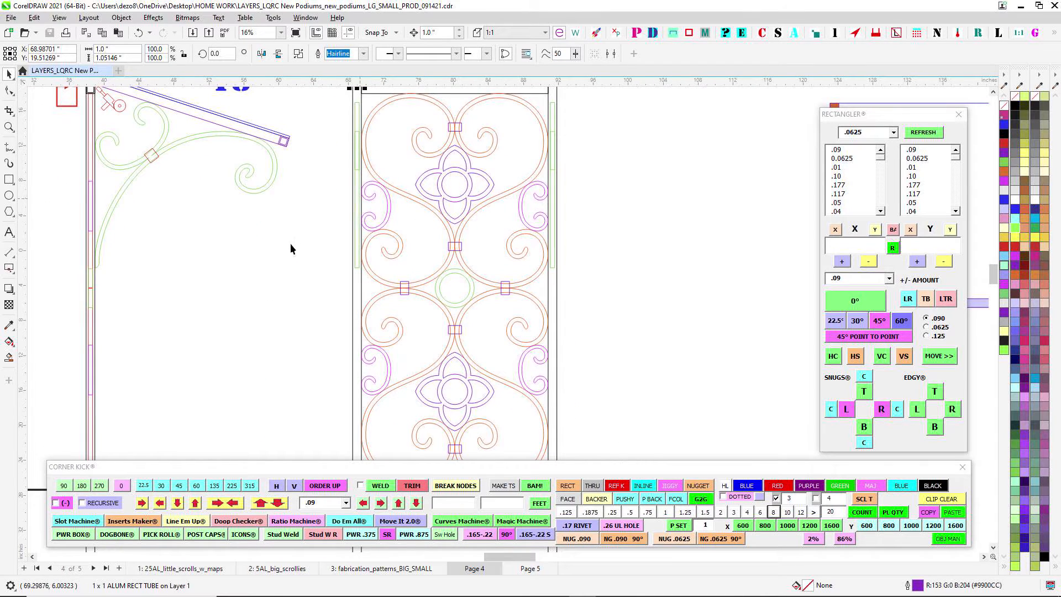
scroll(292, 248, down, 1)
scroll(223, 144, up, 2)
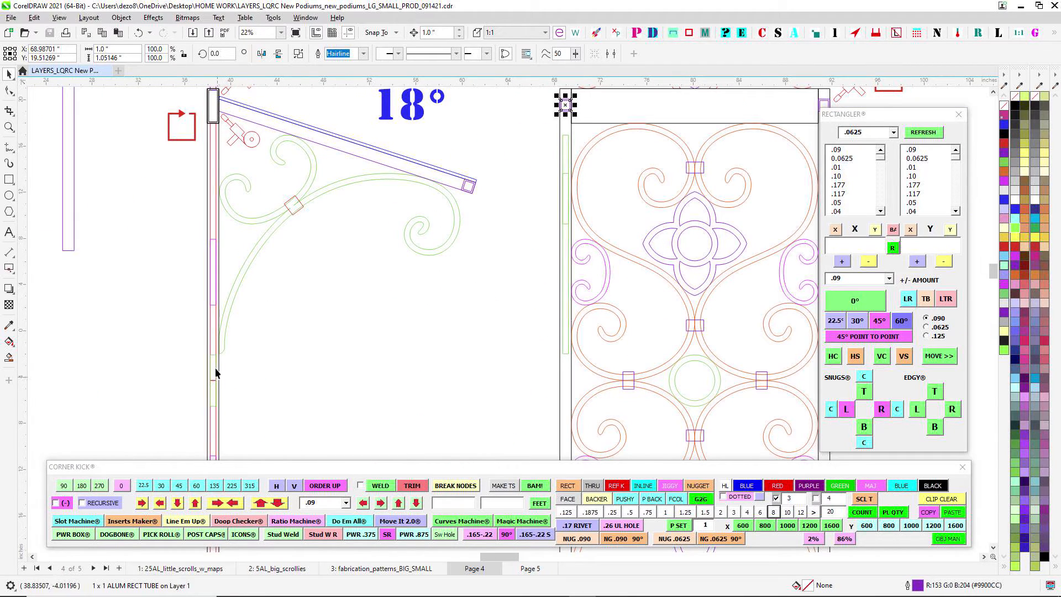
scroll(212, 184, up, 5)
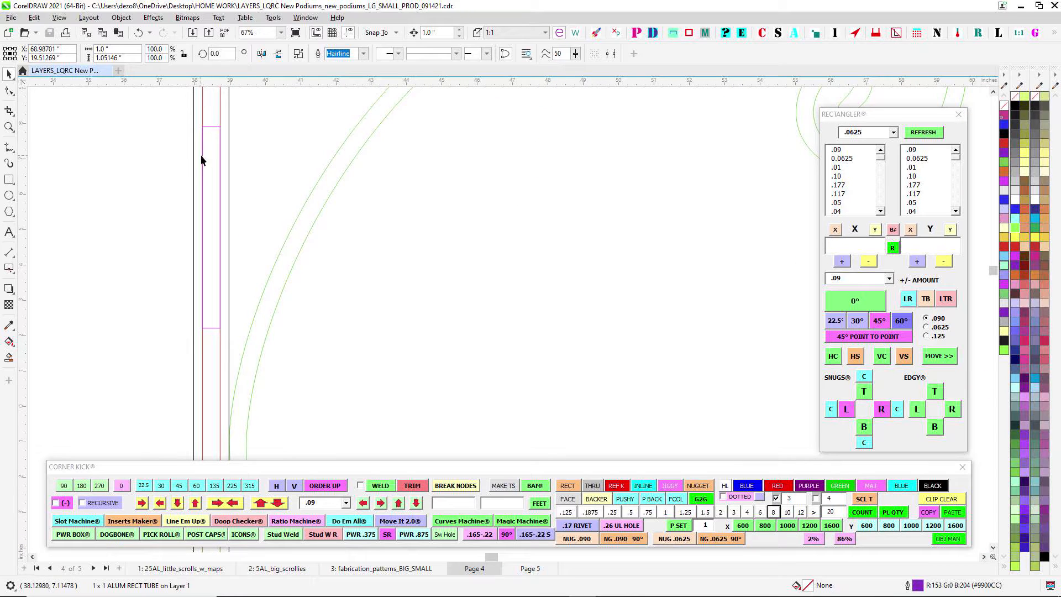
scroll(288, 211, down, 5)
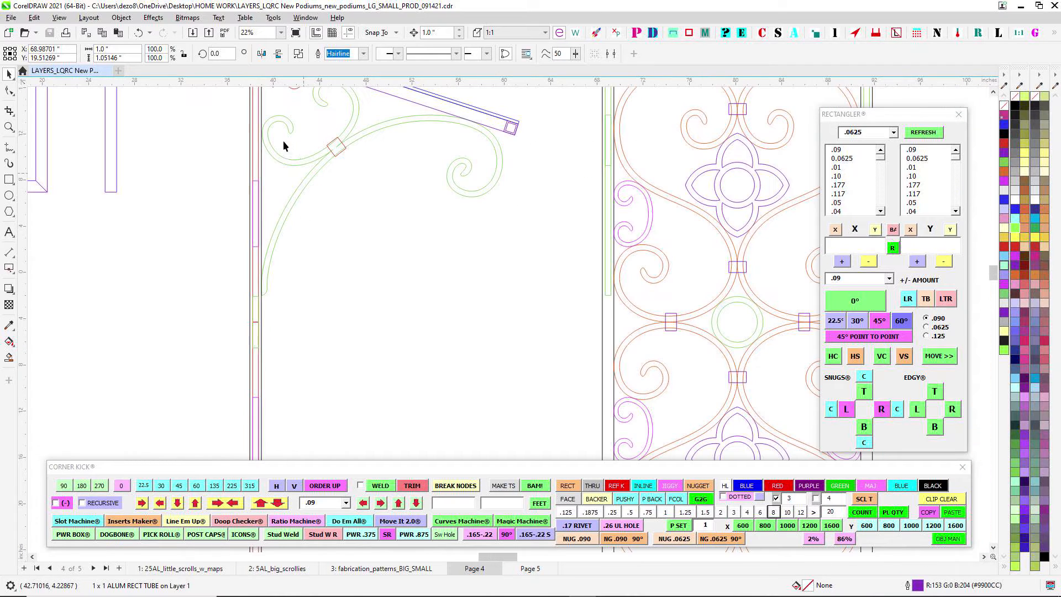
scroll(270, 321, down, 2)
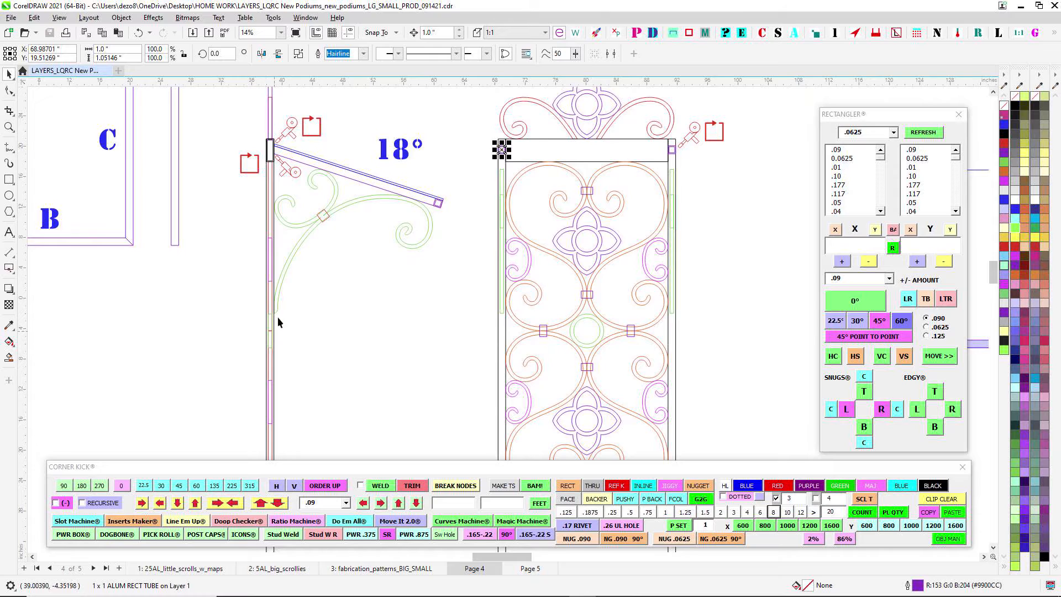
- Look over the A-B-C frame layouts and the small podium's front and side drawings below the green arrow
scroll(284, 318, down, 7)
drag(416, 354, 534, 223)
scroll(540, 226, down, 1)
scroll(542, 226, up, 1)
drag(600, 259, 410, 289)
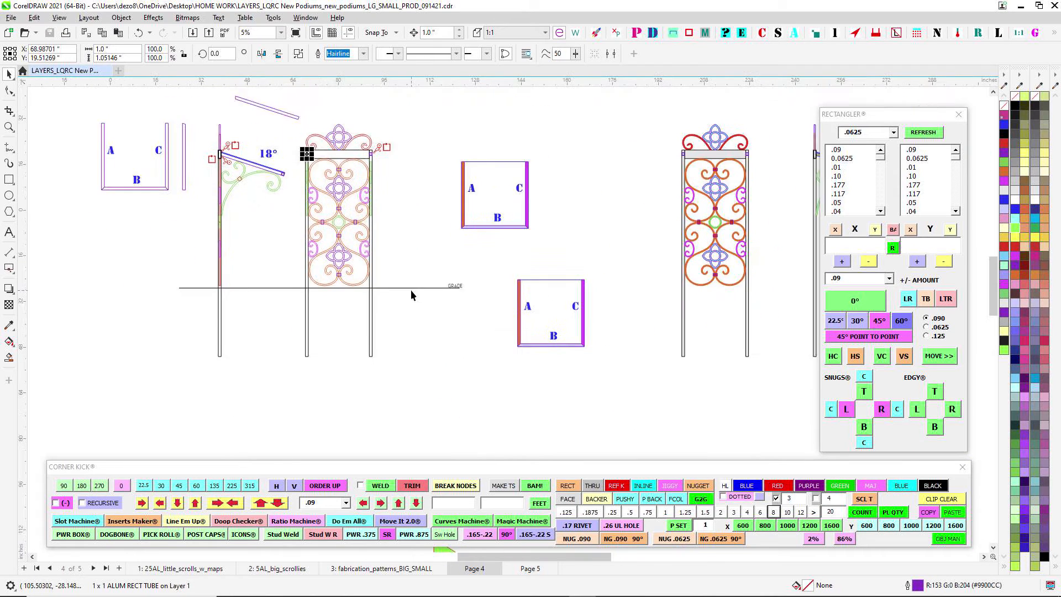
scroll(410, 289, down, 2)
drag(590, 333, 440, 171)
scroll(508, 309, down, 3)
drag(529, 371, 456, 162)
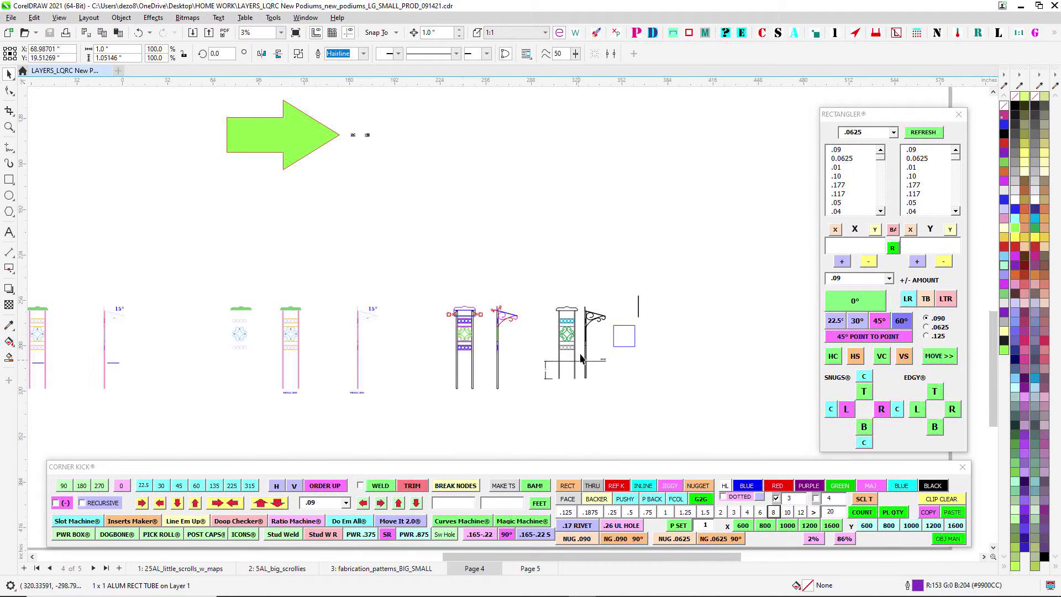
scroll(581, 358, up, 8)
scroll(531, 276, down, 2)
scroll(531, 275, up, 2)
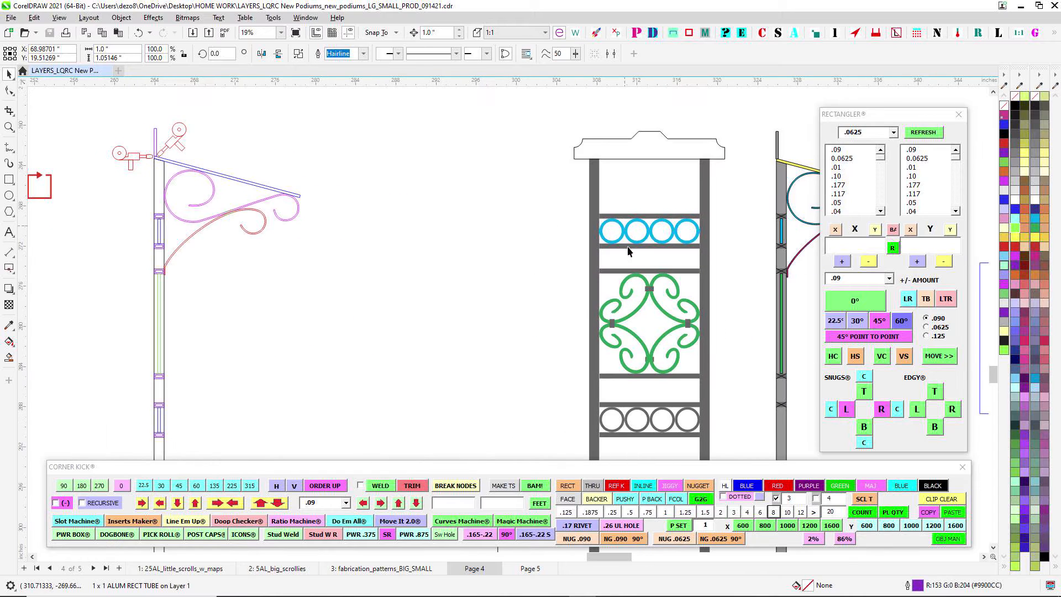
scroll(635, 282, down, 4)
scroll(275, 283, down, 2)
- Examine the 1 x 1 x .125t ALUM SQ TUBE compound cuts and straight lengths in the green-framed cut list
drag(269, 280, 716, 330)
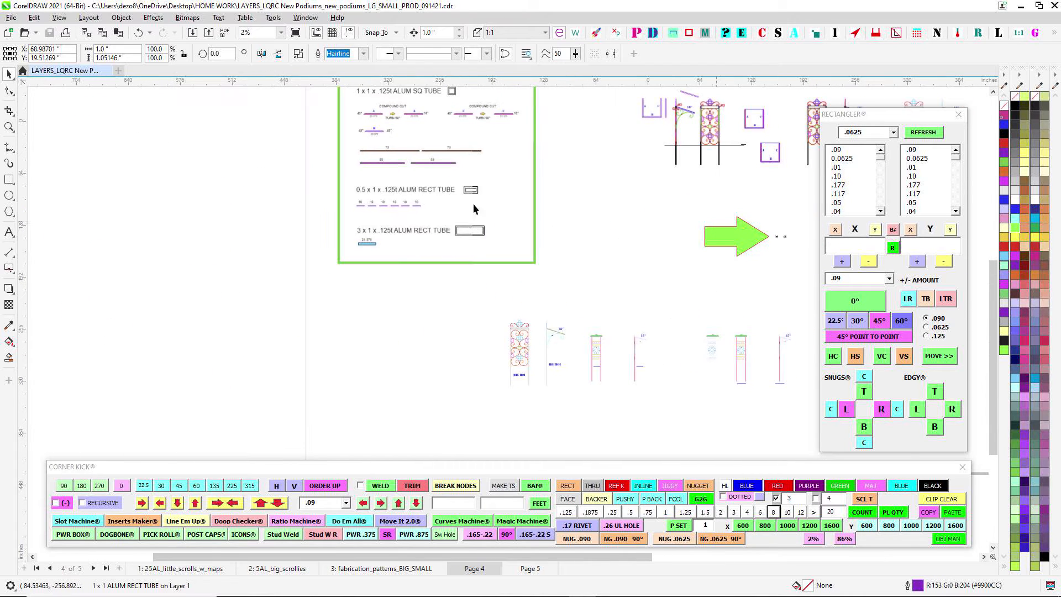
scroll(456, 191, up, 4)
drag(409, 203, 551, 456)
drag(393, 167, 339, 269)
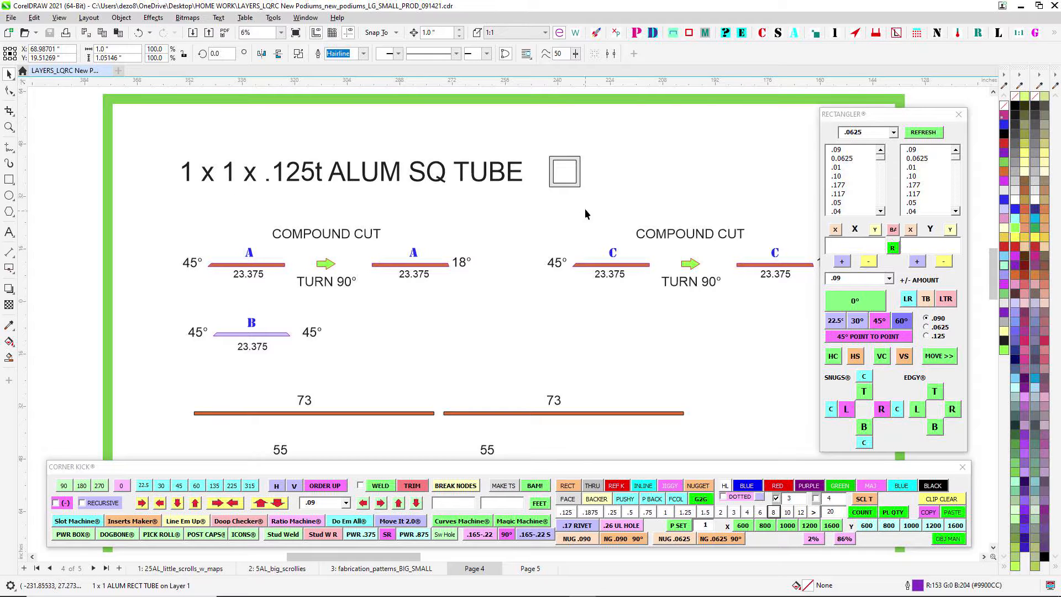
scroll(568, 333, down, 3)
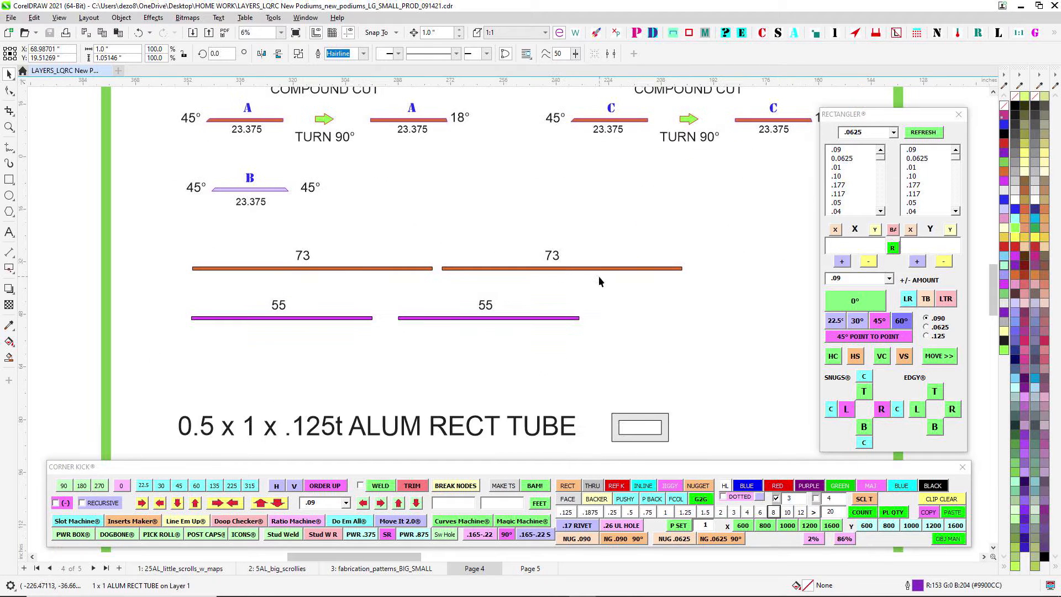
scroll(544, 272, up, 1)
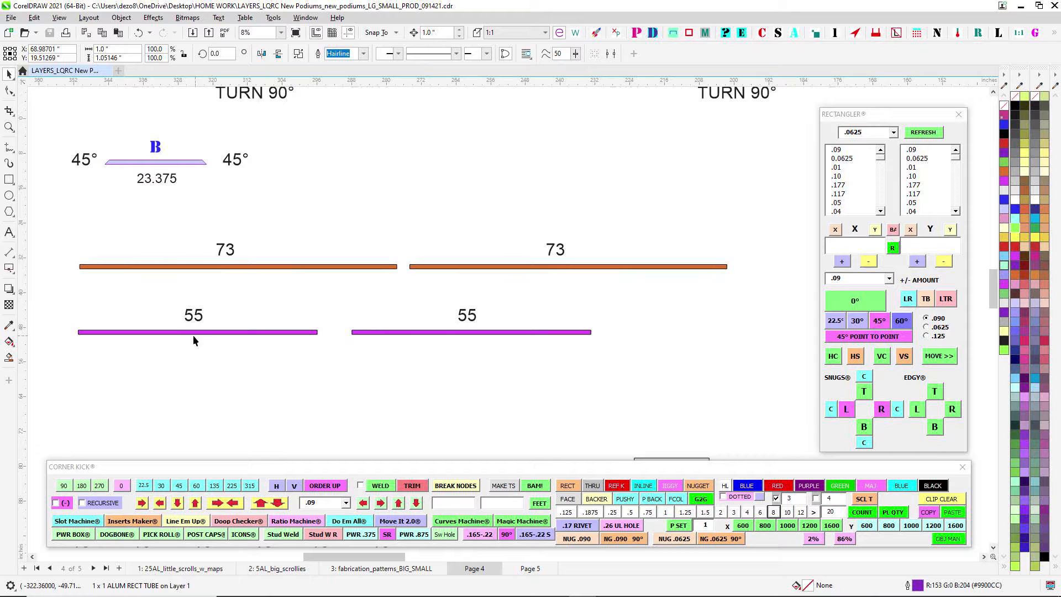
scroll(425, 348, down, 1)
drag(462, 382, 538, 280)
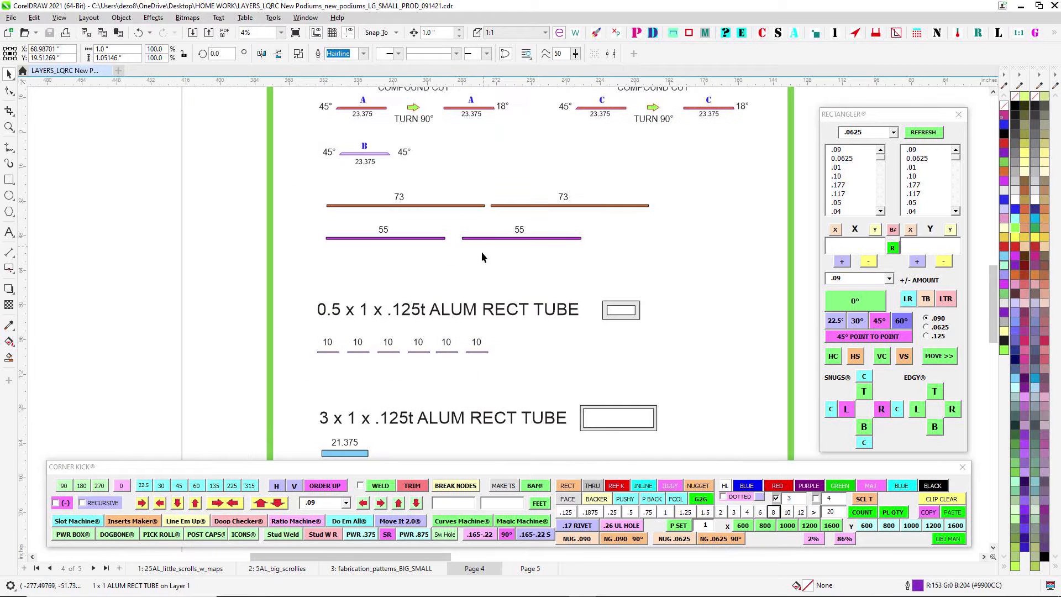
- Examine the 0.5 x 1 and 3 x 1 rectangular tube sections of the cut list, selecting the blue 21.375 bar
scroll(386, 334, up, 1)
scroll(539, 378, down, 3)
drag(553, 392, 567, 251)
scroll(538, 238, up, 4)
drag(488, 306, 533, 254)
scroll(381, 381, up, 3)
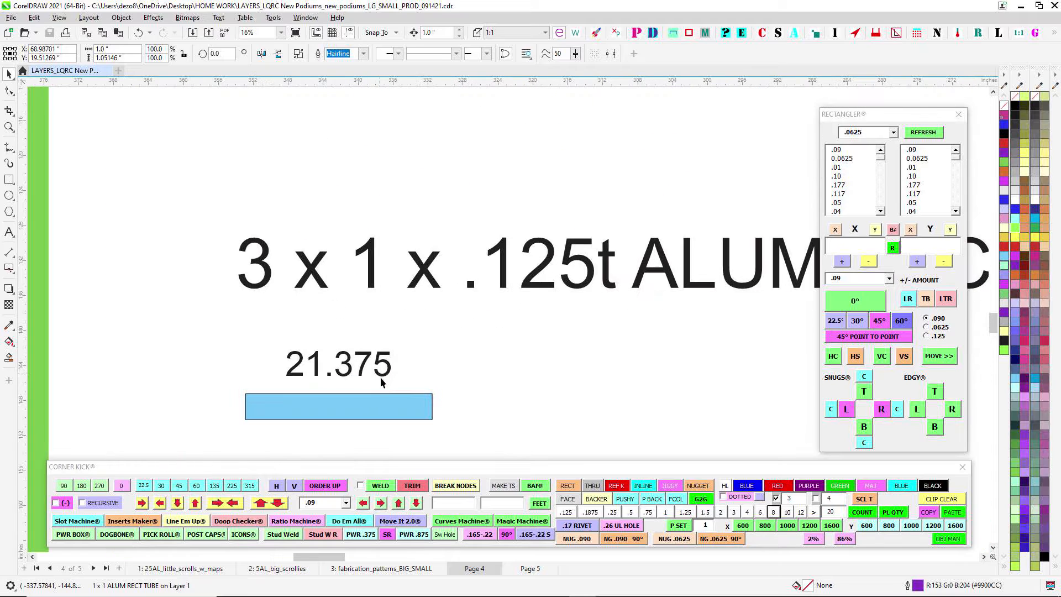
drag(383, 387, 421, 282)
scroll(546, 334, down, 3)
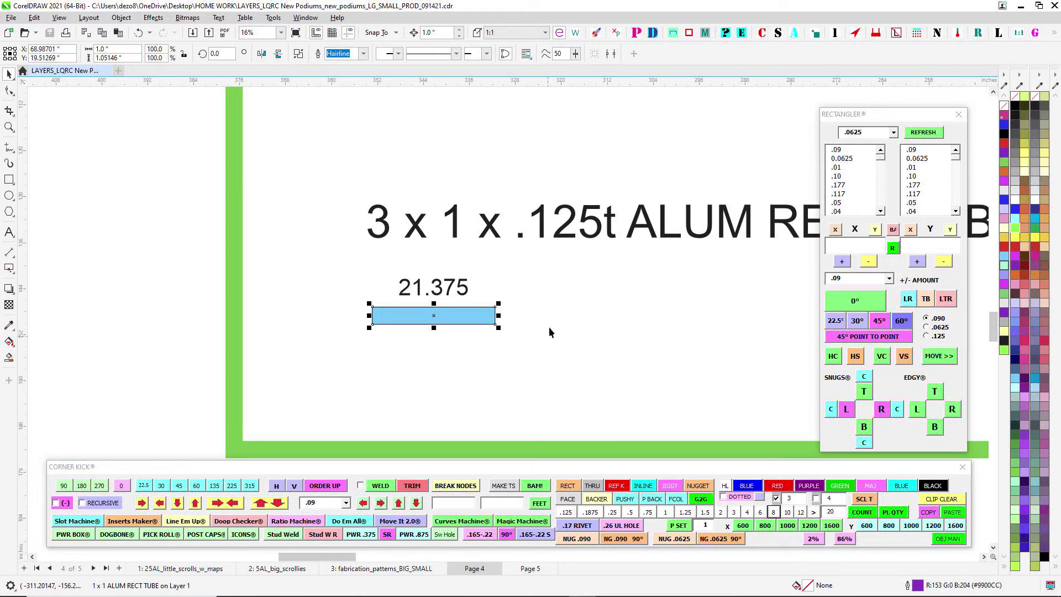
drag(546, 181, 285, 354)
drag(315, 283, 359, 387)
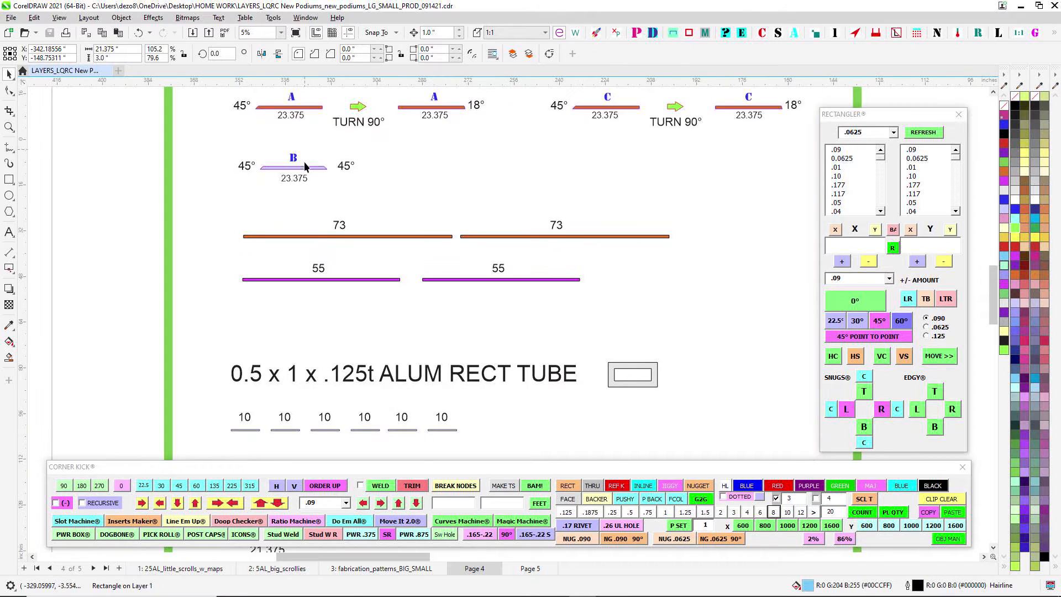
- Examine the A compound cut and the 45° B piece under 1 x 1 x .125t ALUM SQ TUBE in the cut list
scroll(297, 218, up, 2)
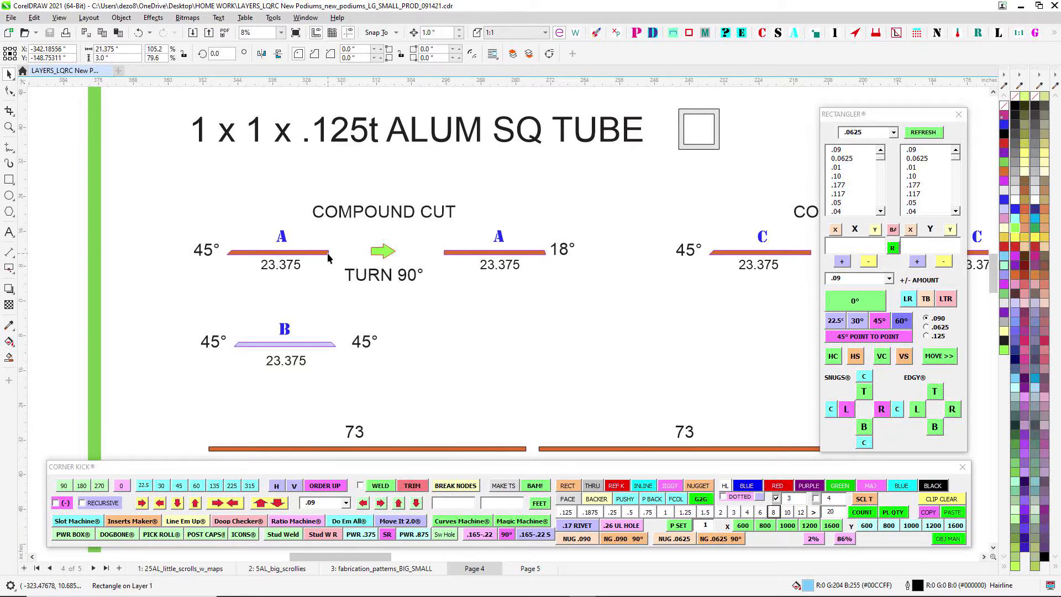
scroll(394, 288, down, 2)
scroll(358, 272, up, 2)
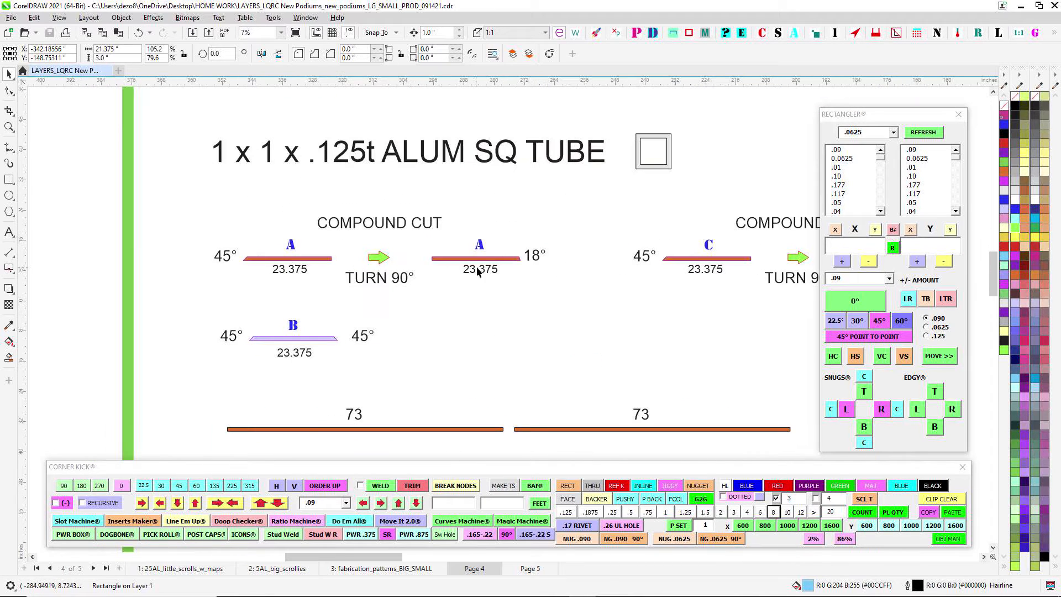
scroll(237, 266, up, 1)
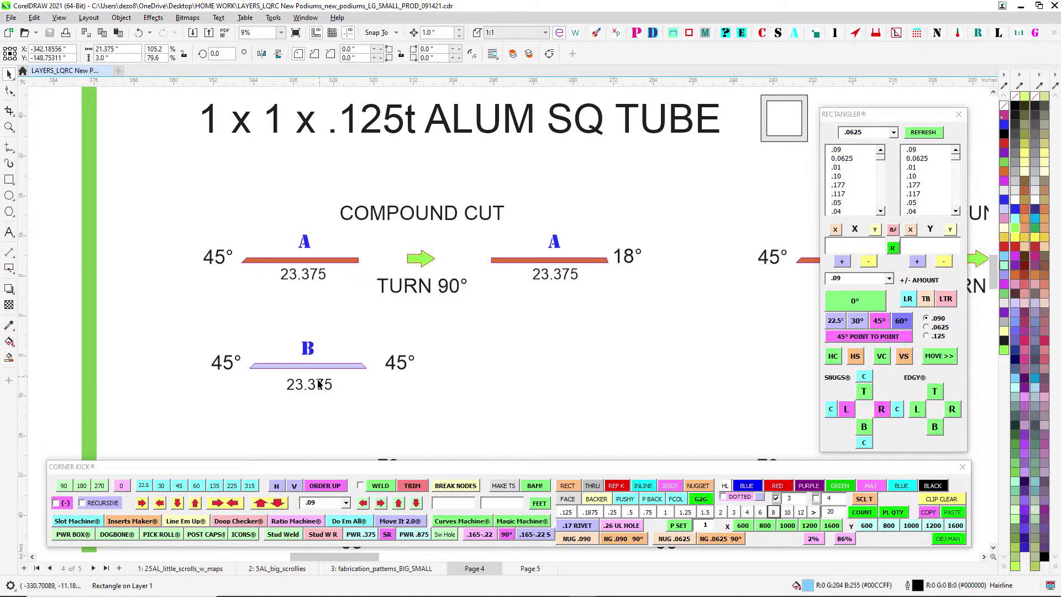
- Examine the mitred corners of the coloured A-B-C frame beside the podium's front view
scroll(330, 363, down, 4)
scroll(526, 284, up, 4)
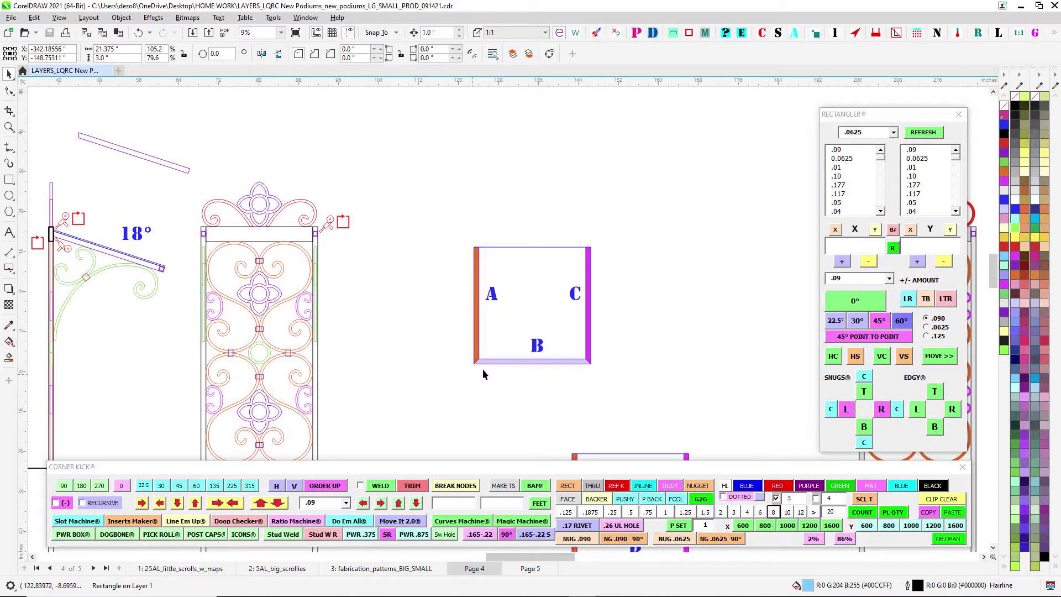
scroll(483, 370, up, 1)
scroll(488, 369, up, 4)
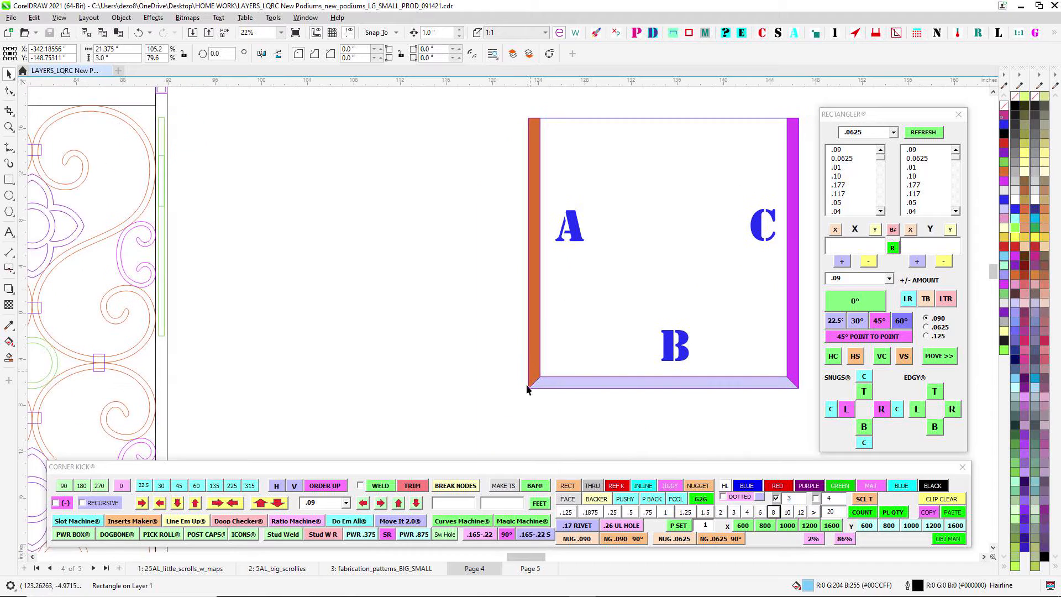
drag(524, 204, 495, 274)
scroll(508, 196, up, 2)
scroll(508, 196, down, 5)
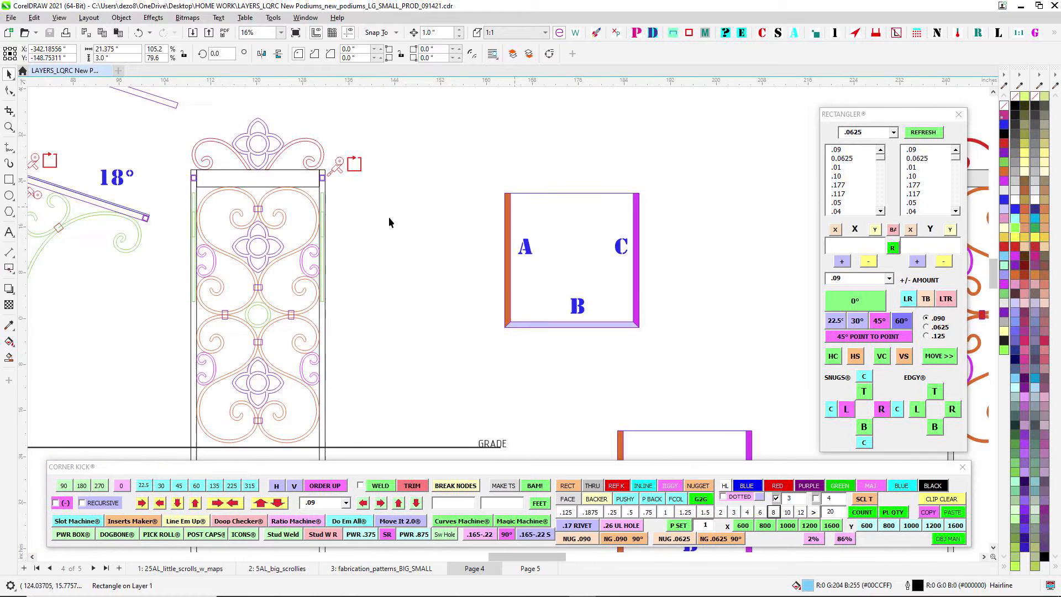
- Inspect the 18° sloped arm, its post joint and the uncoloured A-B-C frame in the side view
drag(325, 232, 699, 245)
scroll(383, 198, up, 2)
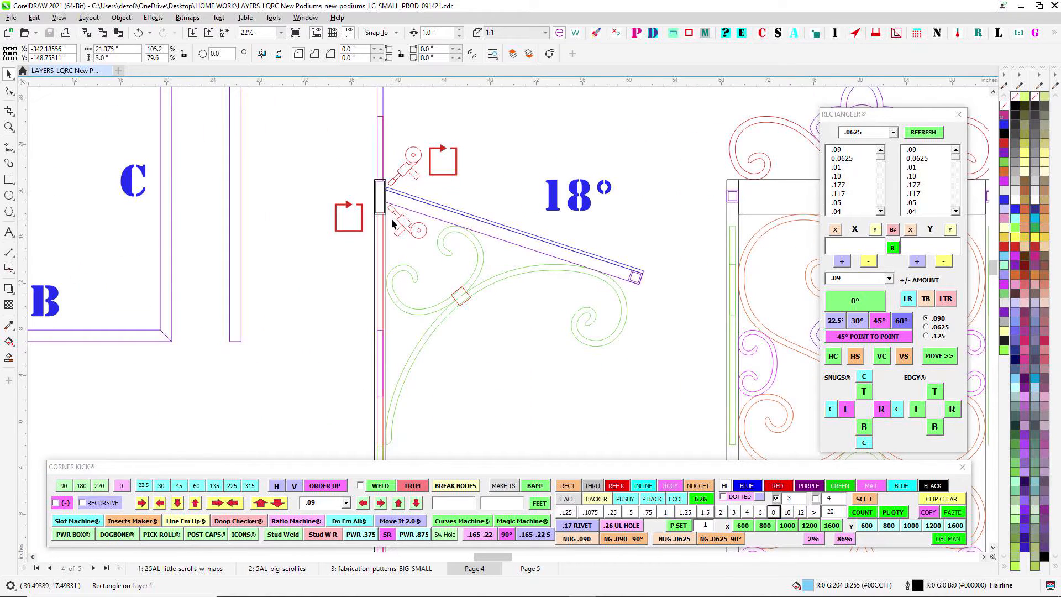
scroll(391, 217, down, 1)
scroll(566, 330, down, 1)
scroll(373, 218, up, 1)
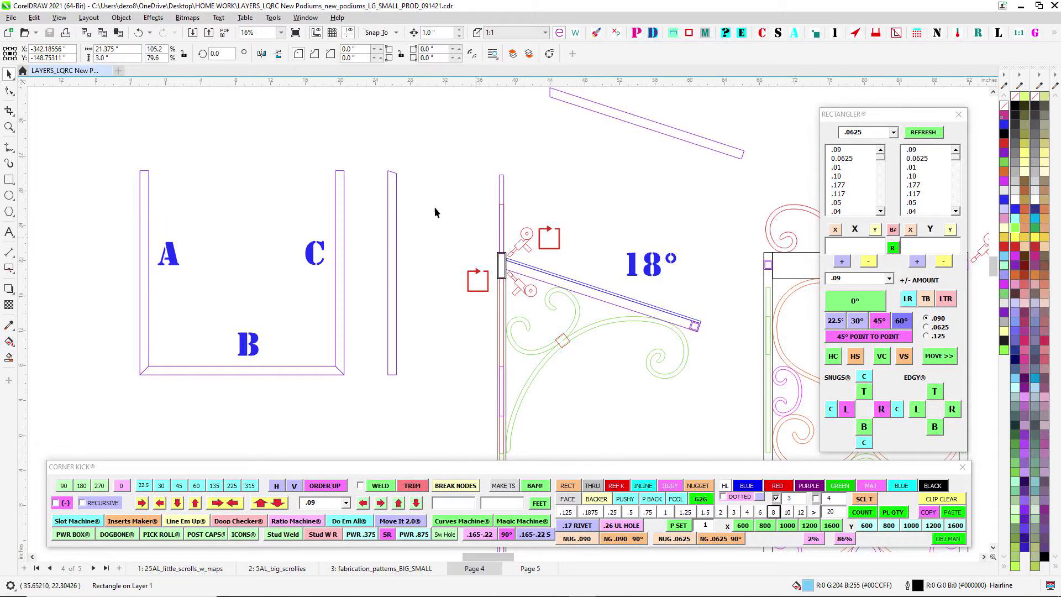
- Compare the 45° and 18° ends of the C and A compound cuts and the B piece in the square tube list
scroll(437, 213, down, 4)
scroll(232, 237, up, 2)
drag(661, 266, 467, 275)
scroll(332, 280, up, 1)
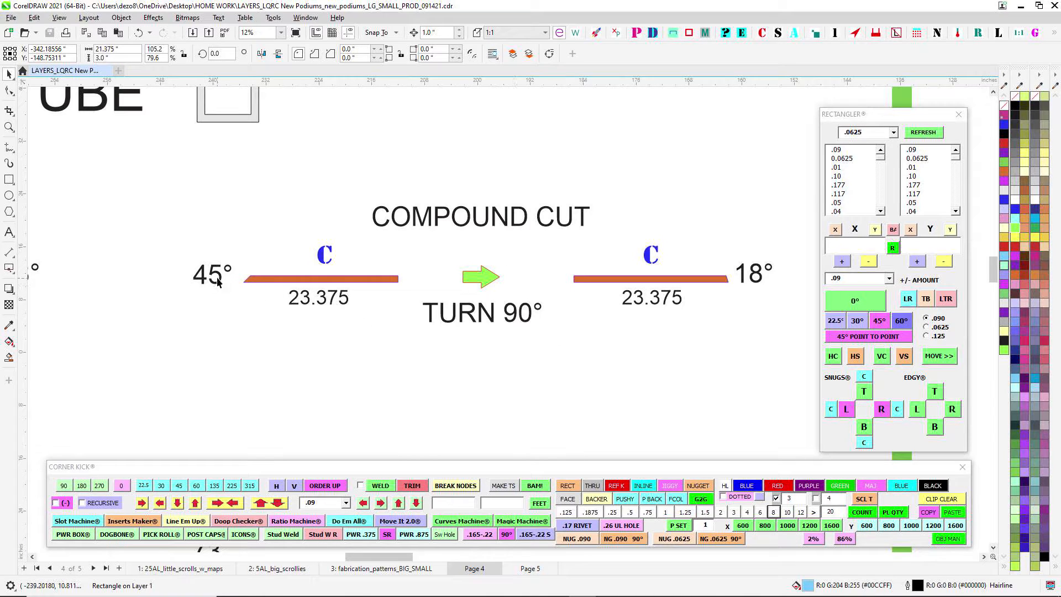
scroll(525, 319, down, 1)
drag(260, 290, 538, 266)
drag(795, 251, 584, 251)
scroll(584, 251, down, 1)
drag(555, 325, 597, 213)
scroll(398, 140, up, 3)
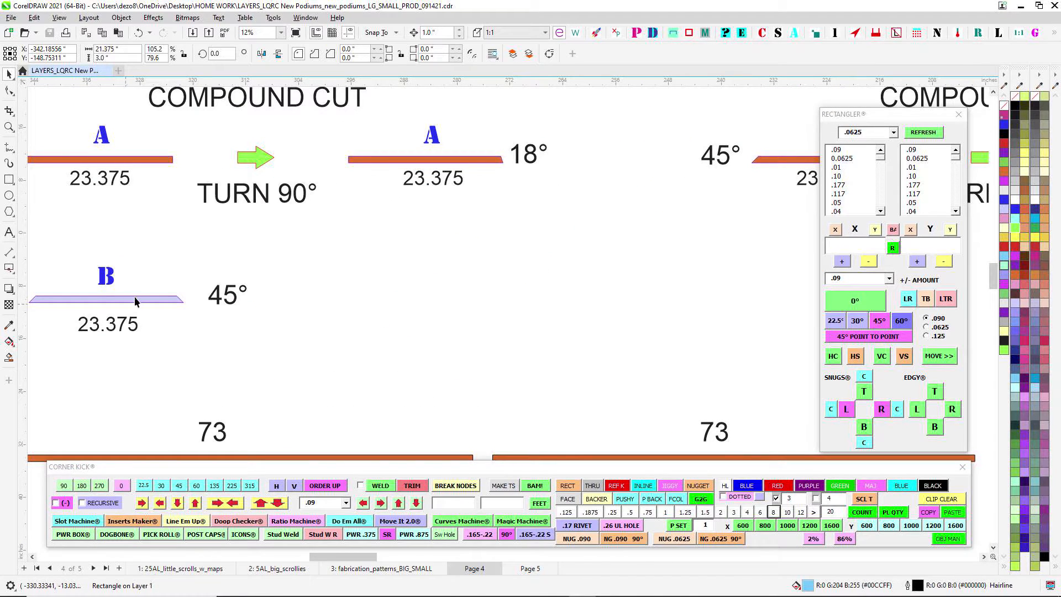
drag(135, 297, 389, 273)
- Select the square outline of the upper coloured A-B-C frame beside the podium's front view
scroll(441, 259, down, 5)
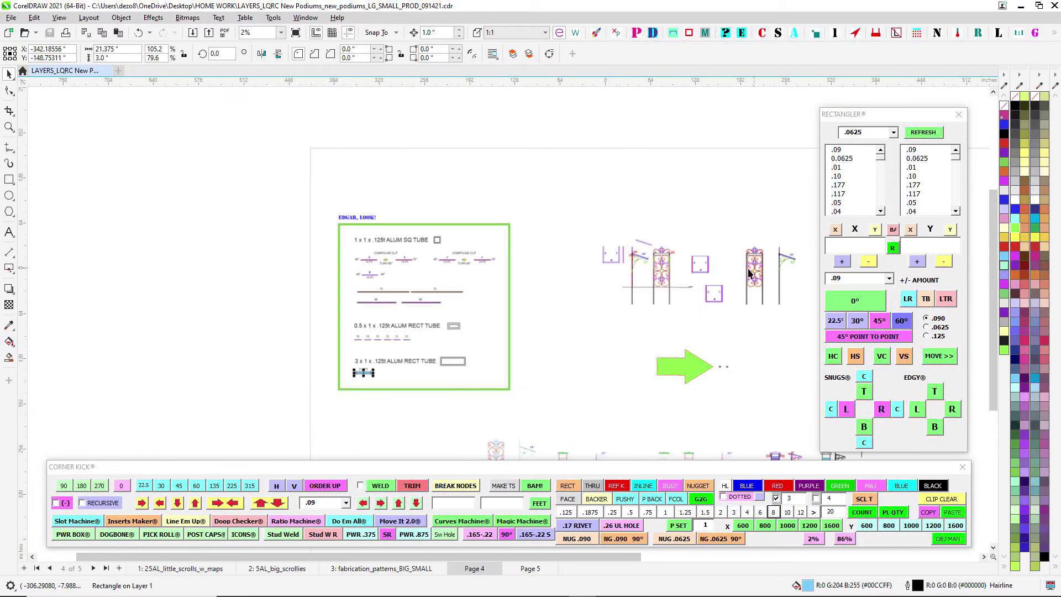
drag(750, 271, 441, 258)
drag(506, 341, 554, 177)
drag(572, 248, 541, 291)
scroll(378, 117, up, 3)
drag(371, 128, 613, 152)
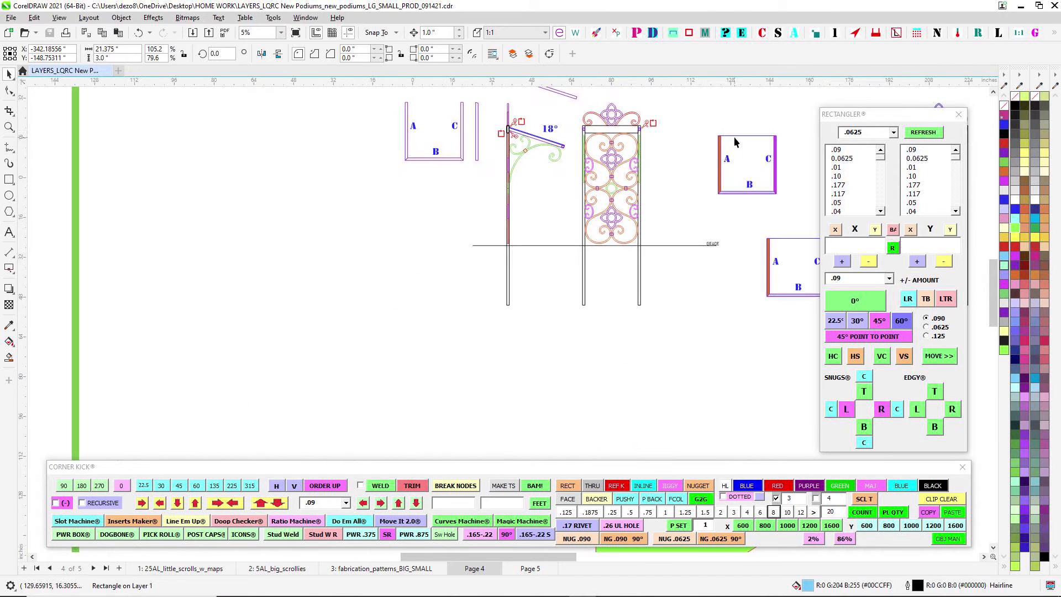
click(708, 188)
drag(702, 198, 558, 267)
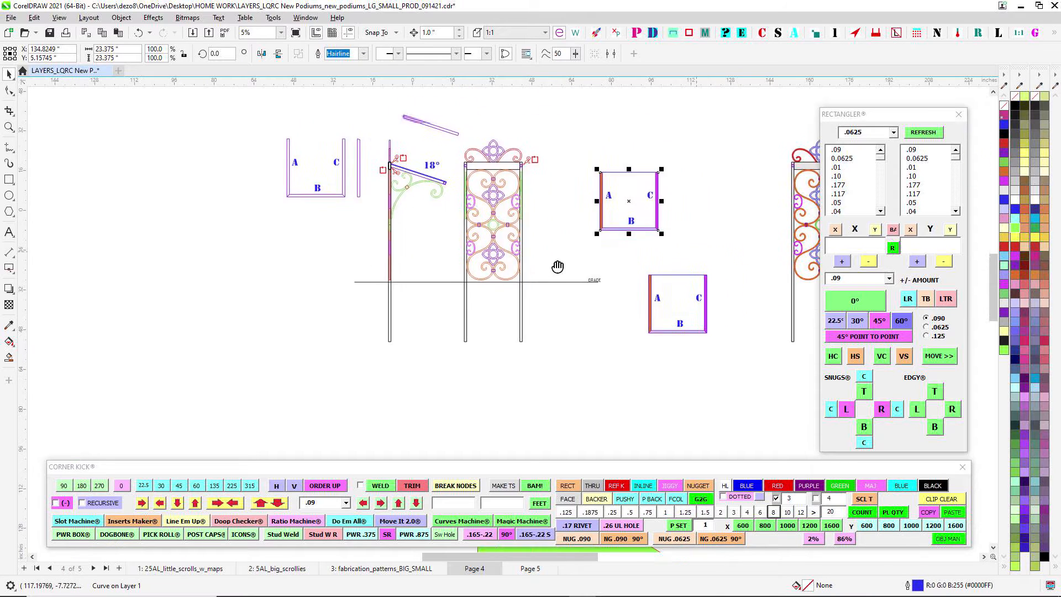
- Examine the upper orange scrolls and the purple flower in the podium's front panel
scroll(558, 267, up, 1)
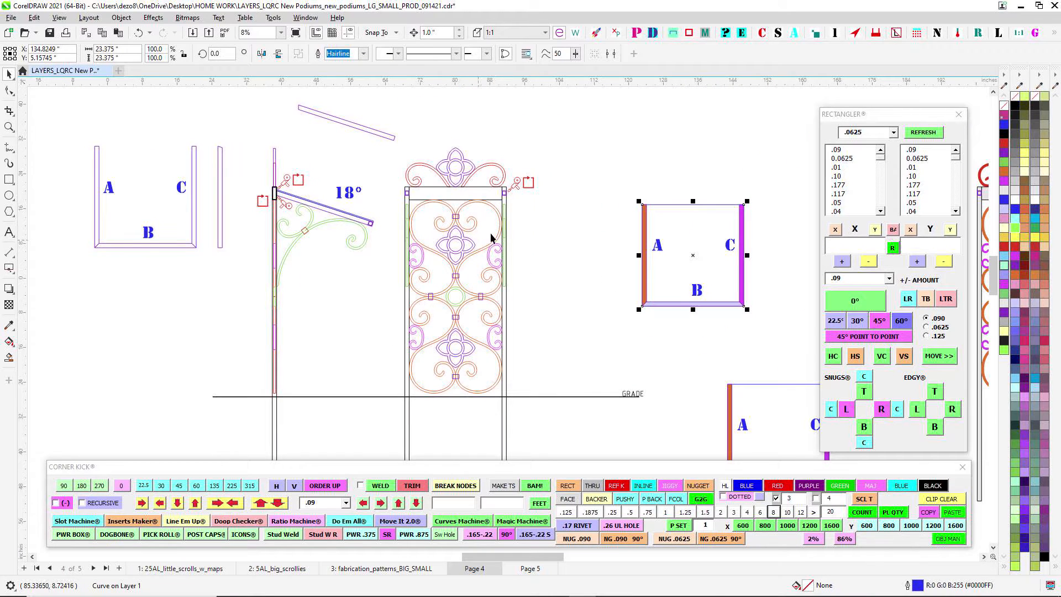
scroll(547, 279, up, 2)
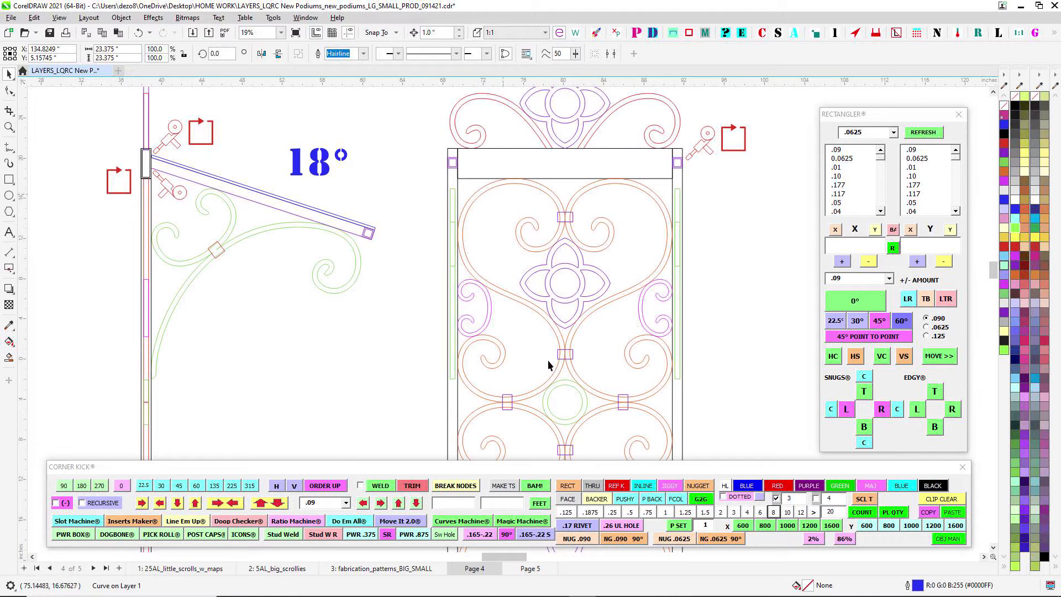
scroll(554, 197, up, 1)
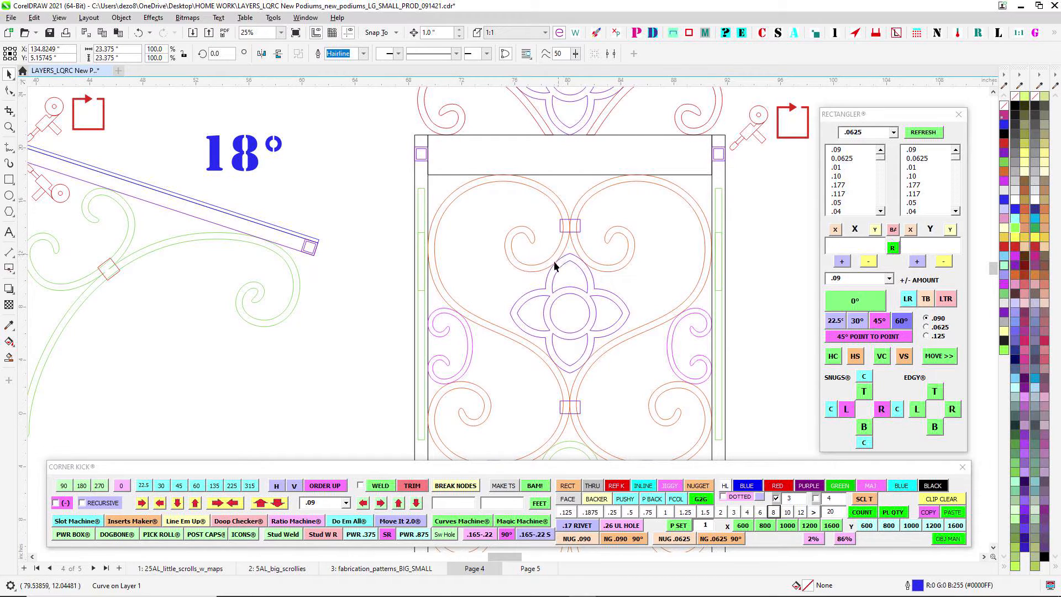
scroll(589, 347, up, 1)
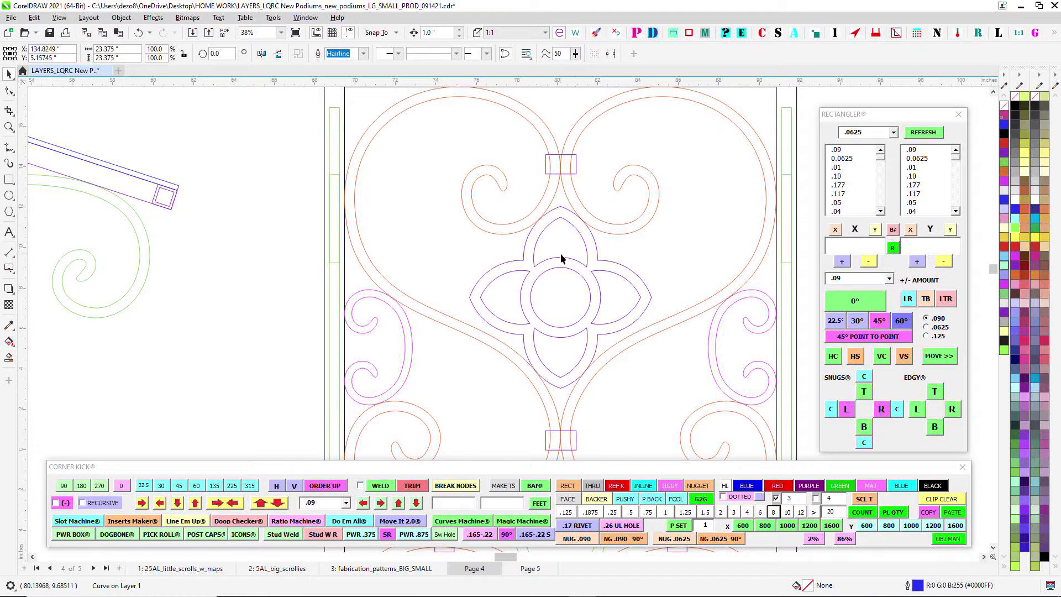
scroll(496, 310, down, 1)
scroll(499, 204, up, 2)
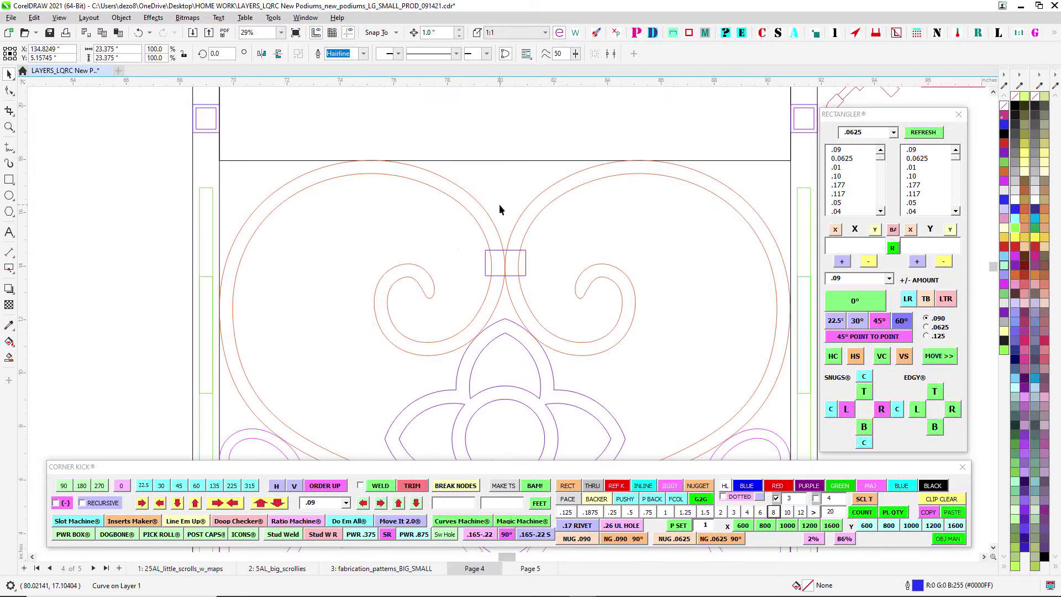
- Select the purple collar joining the upper orange scrolls, and inspect where the small magenta scroll meets the orange one
drag(656, 316, 657, 319)
scroll(612, 367, down, 2)
drag(608, 384, 525, 264)
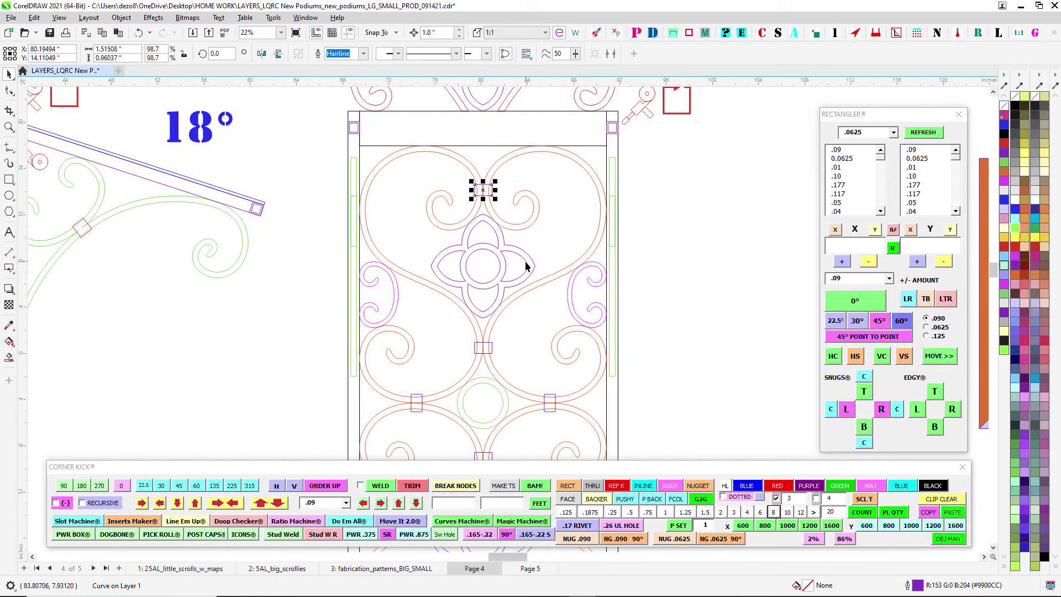
drag(479, 358, 490, 361)
scroll(390, 276, up, 3)
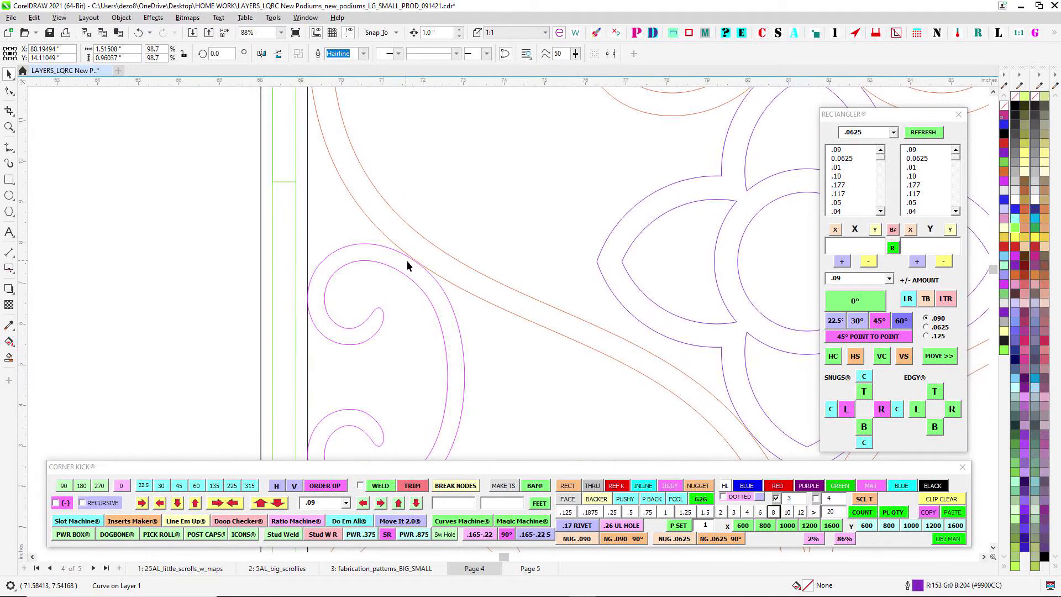
scroll(423, 265, down, 1)
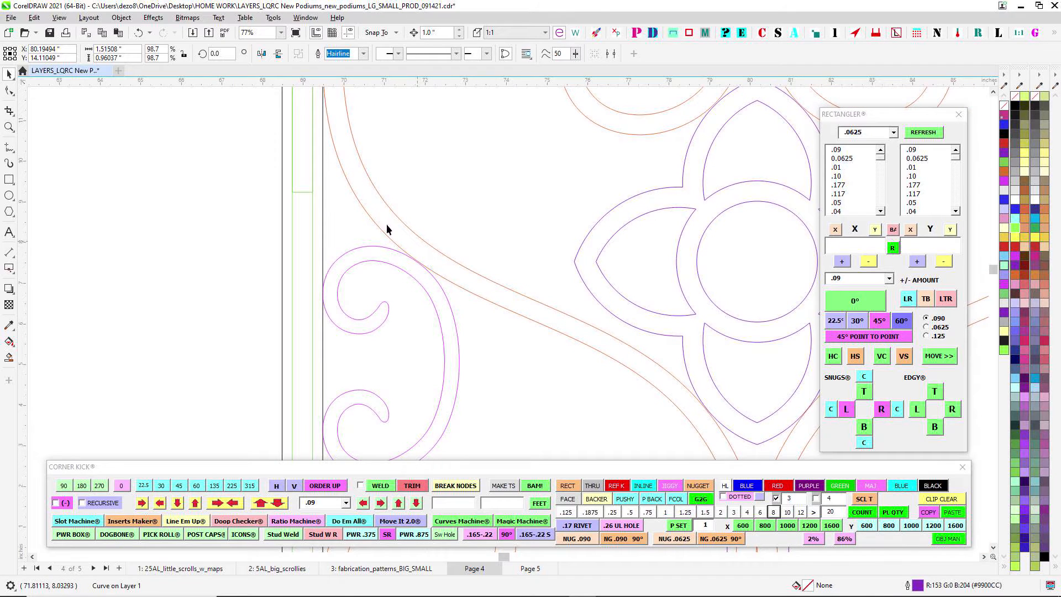
scroll(460, 316, down, 2)
drag(537, 221, 429, 294)
scroll(556, 197, up, 2)
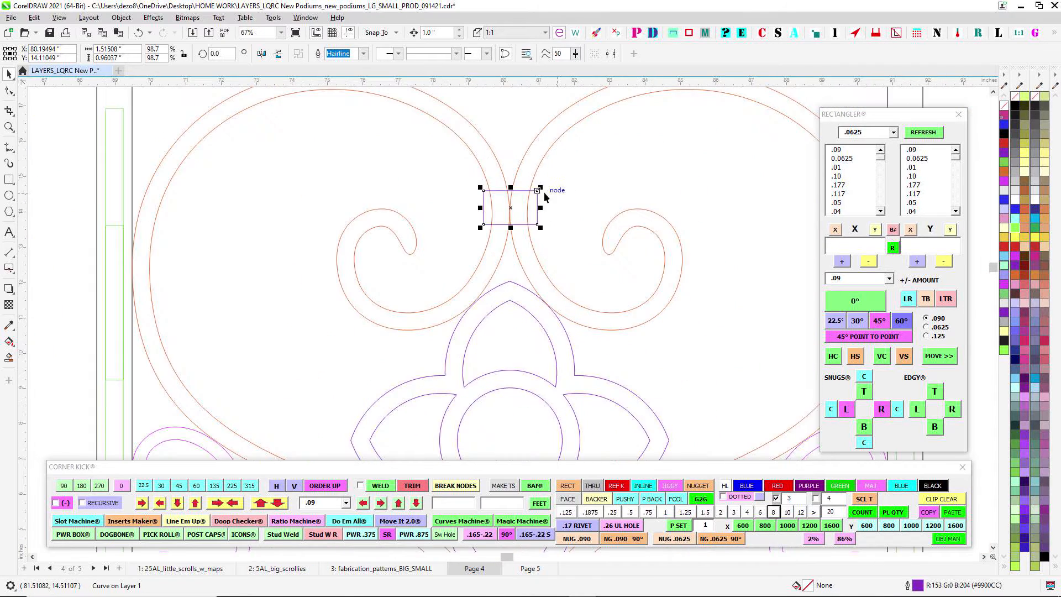
- Clear the selection and examine the collars and green ring in the middle of the front panel
scroll(551, 166, down, 2)
click(608, 201)
scroll(605, 203, down, 5)
drag(438, 258, 463, 217)
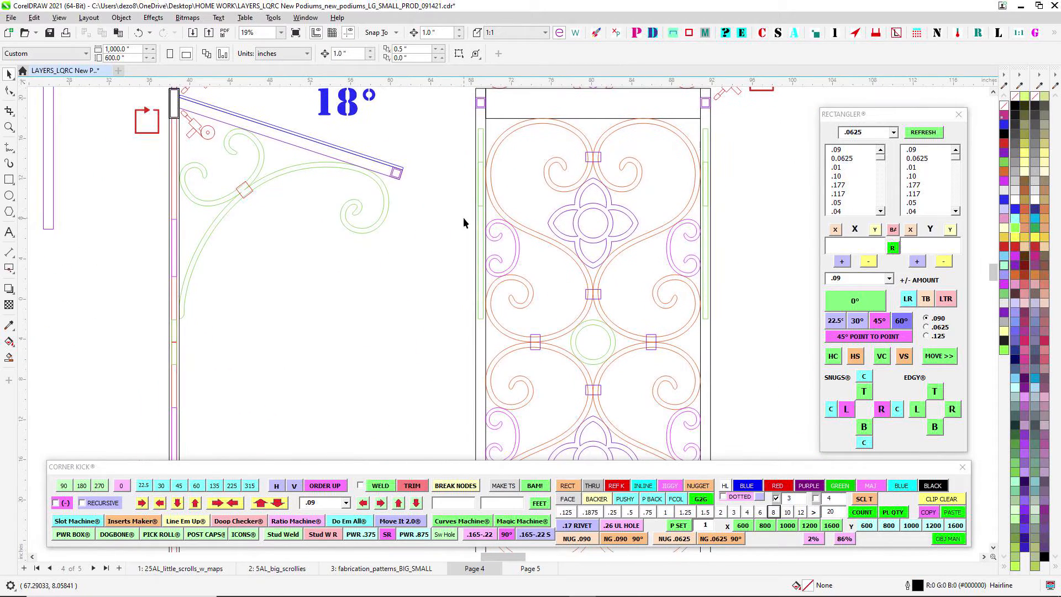
drag(524, 190, 510, 197)
scroll(480, 209, up, 4)
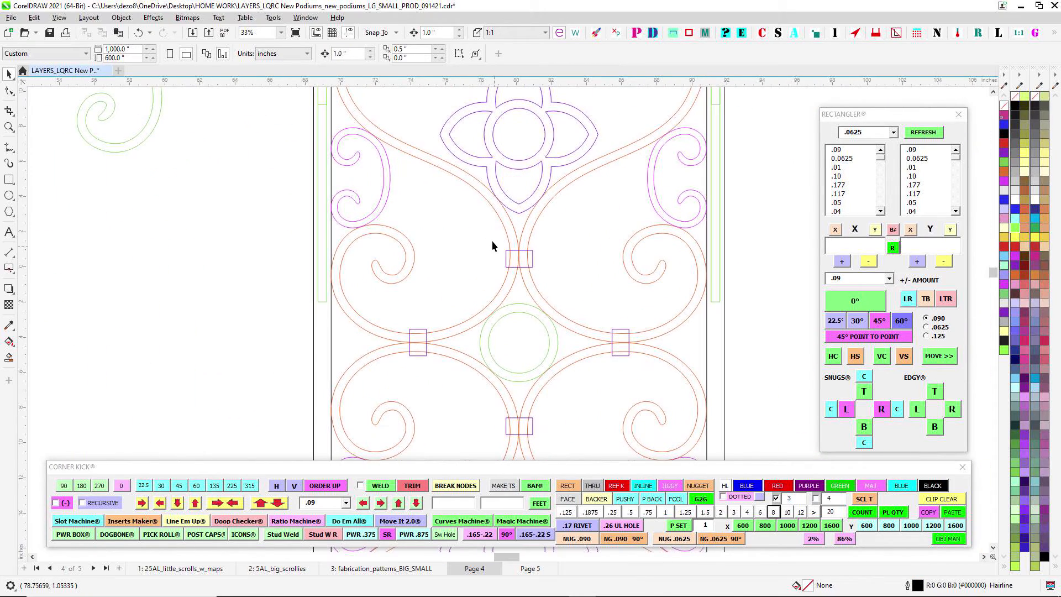
- Select the collar above the green ring and inspect where the two orange scrolls touch inside it
drag(557, 274, 554, 273)
scroll(555, 264, up, 2)
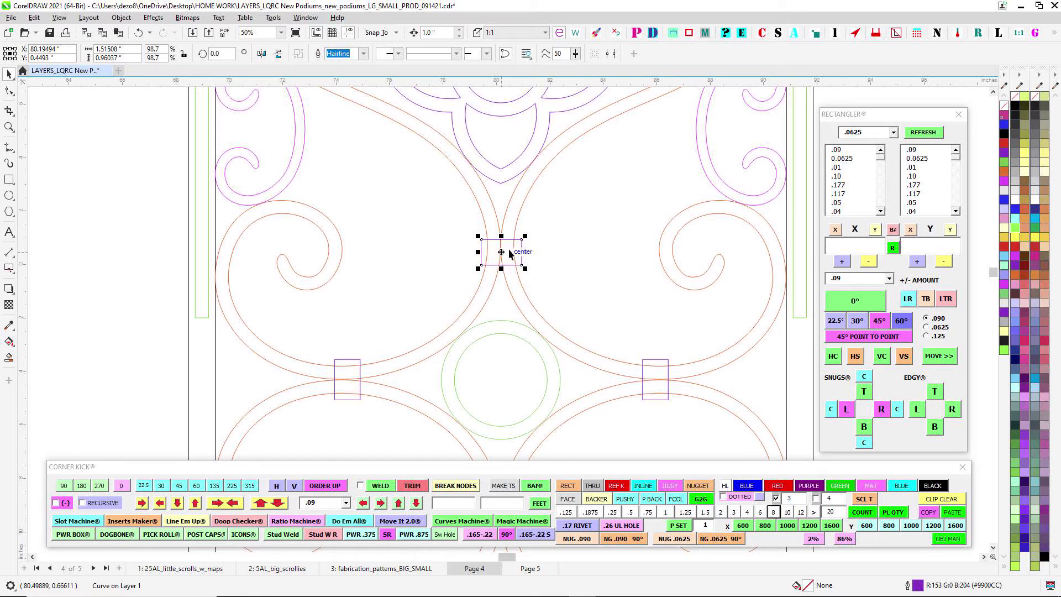
scroll(552, 287, down, 4)
scroll(553, 293, up, 8)
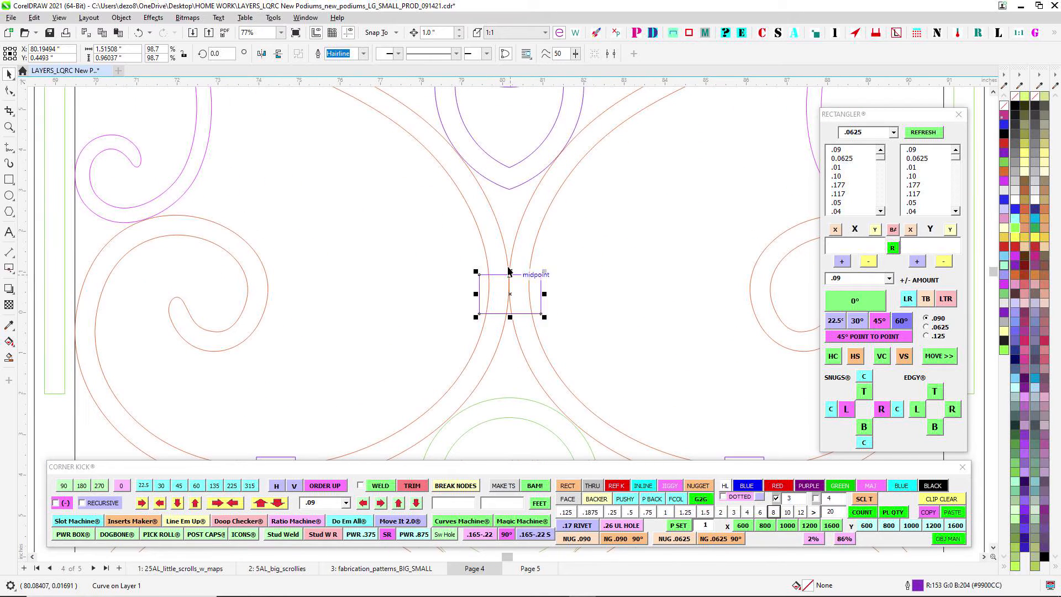
scroll(502, 316, up, 4)
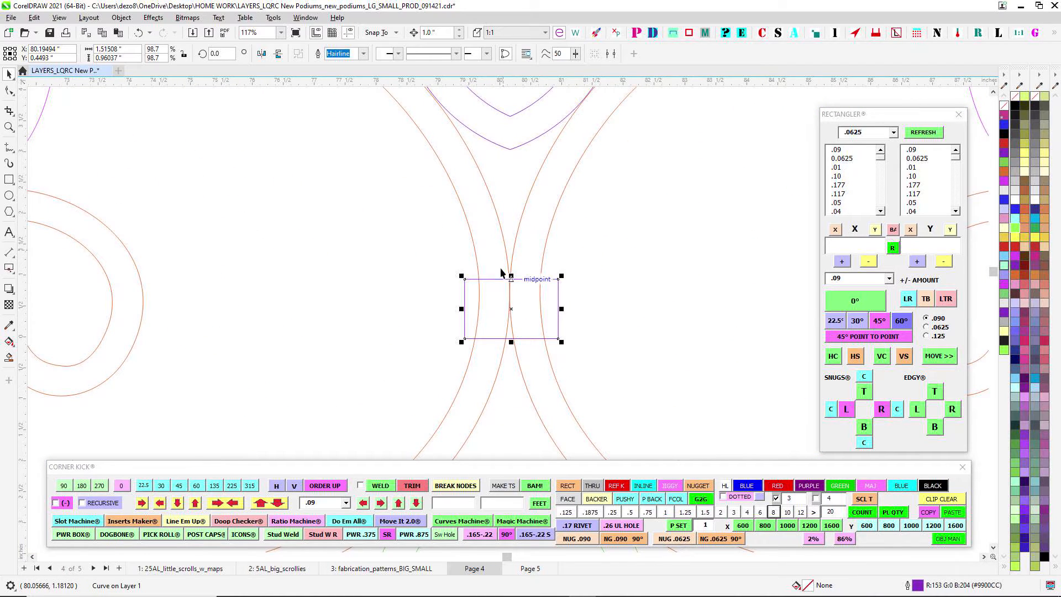
- Examine the scroll contact points, rows of rings and side scrollwork in the reference photo of the finished ironwork
scroll(503, 273, down, 3)
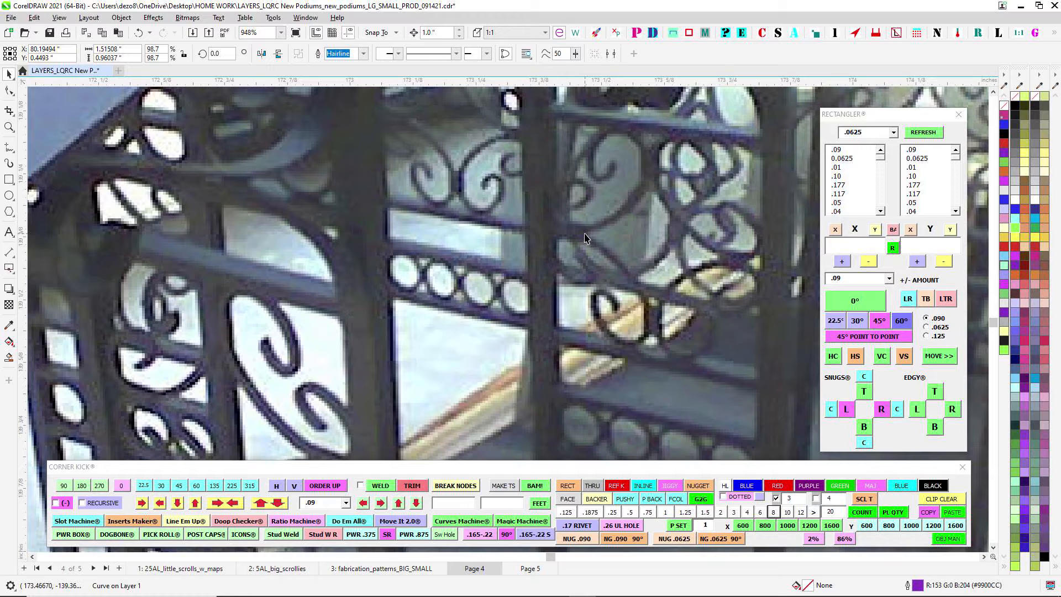
scroll(497, 183, up, 2)
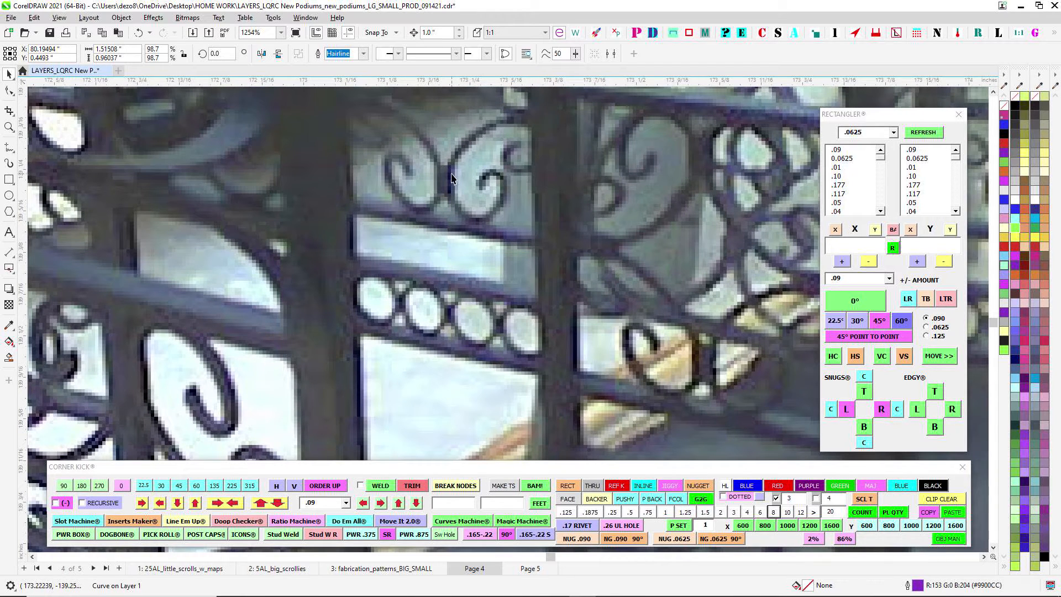
scroll(448, 176, up, 1)
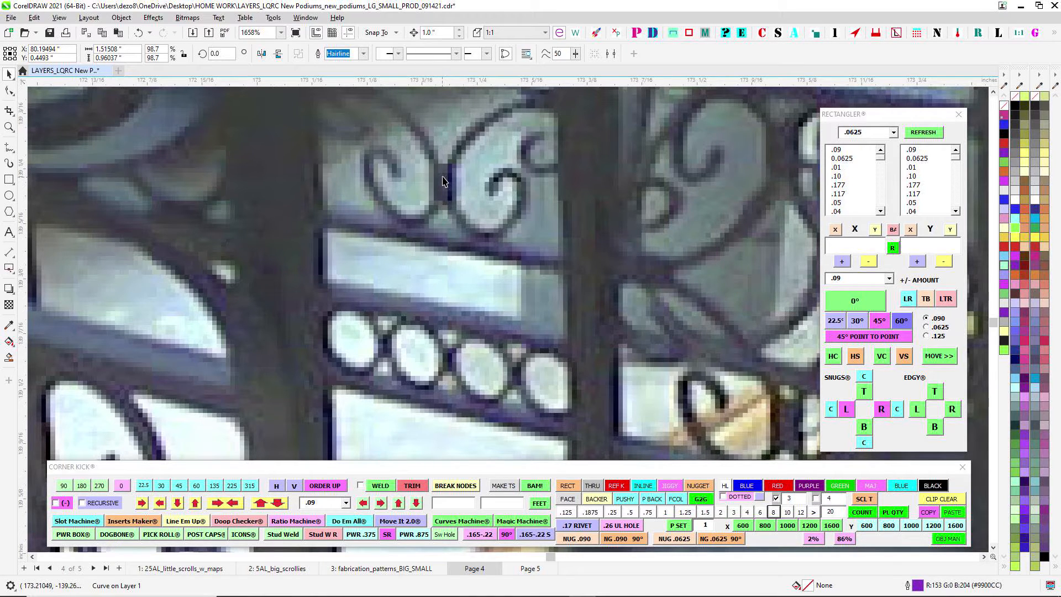
scroll(444, 181, down, 2)
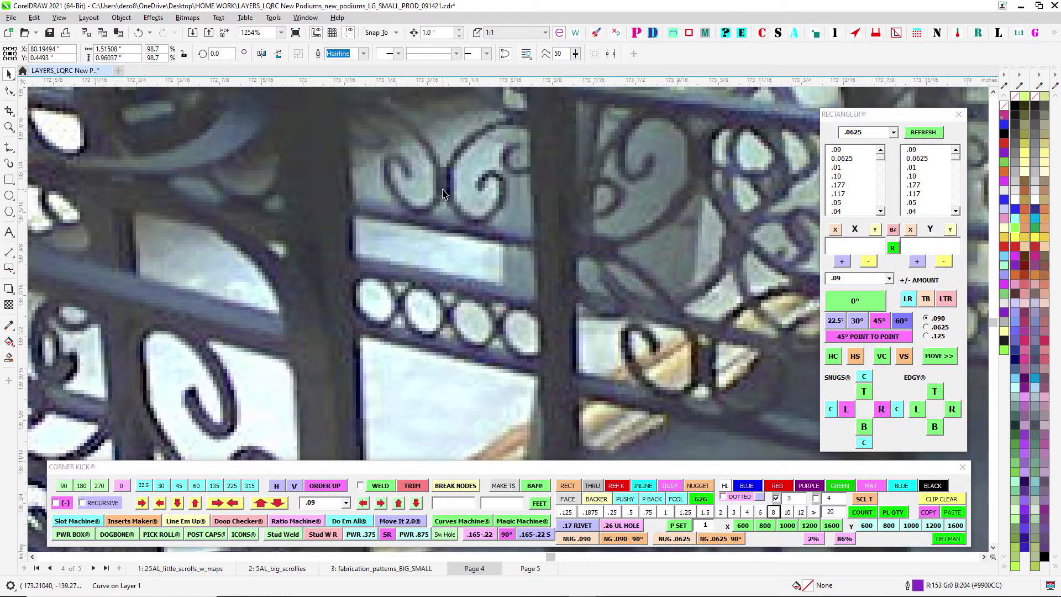
scroll(593, 233, down, 3)
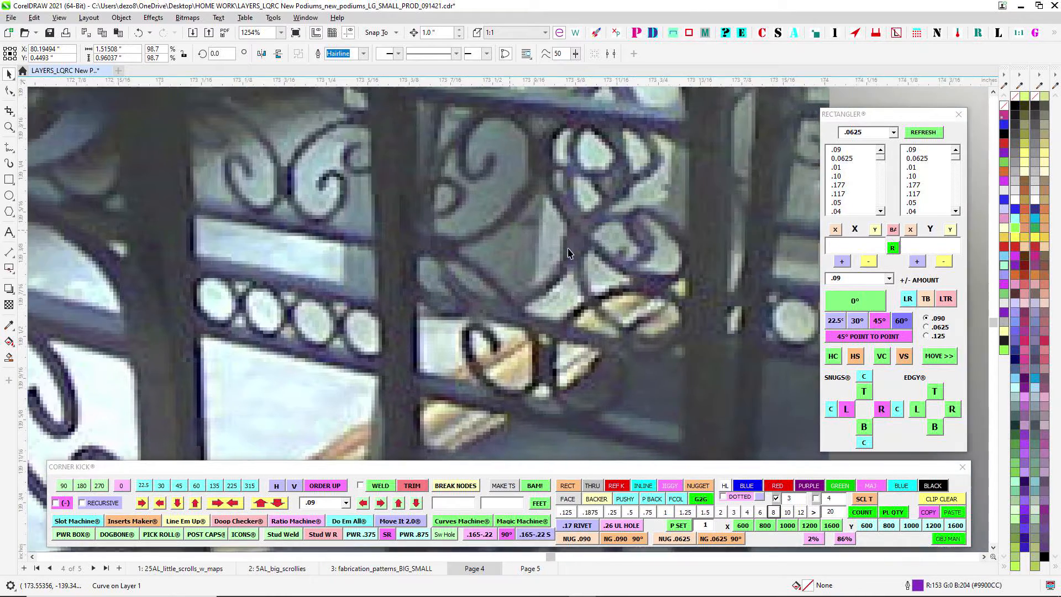
scroll(541, 275, up, 5)
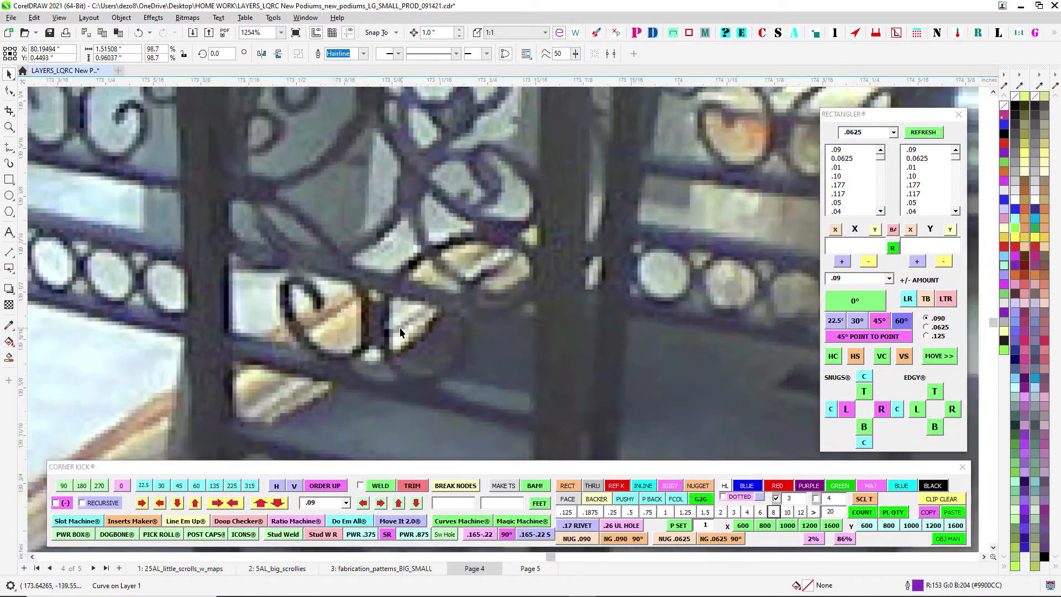
scroll(355, 319, down, 6)
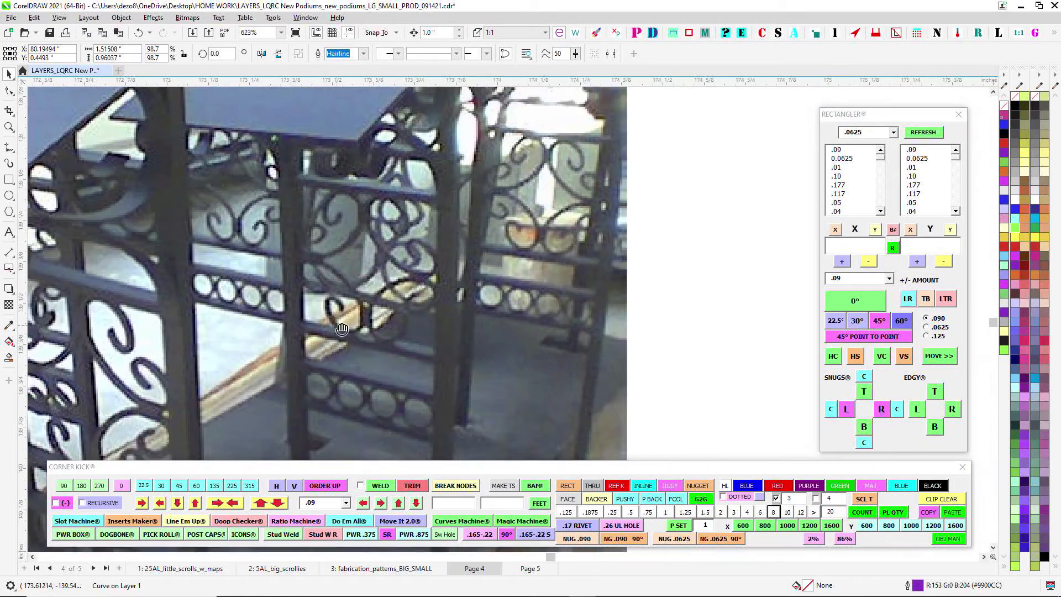
scroll(402, 397, up, 2)
scroll(402, 398, up, 2)
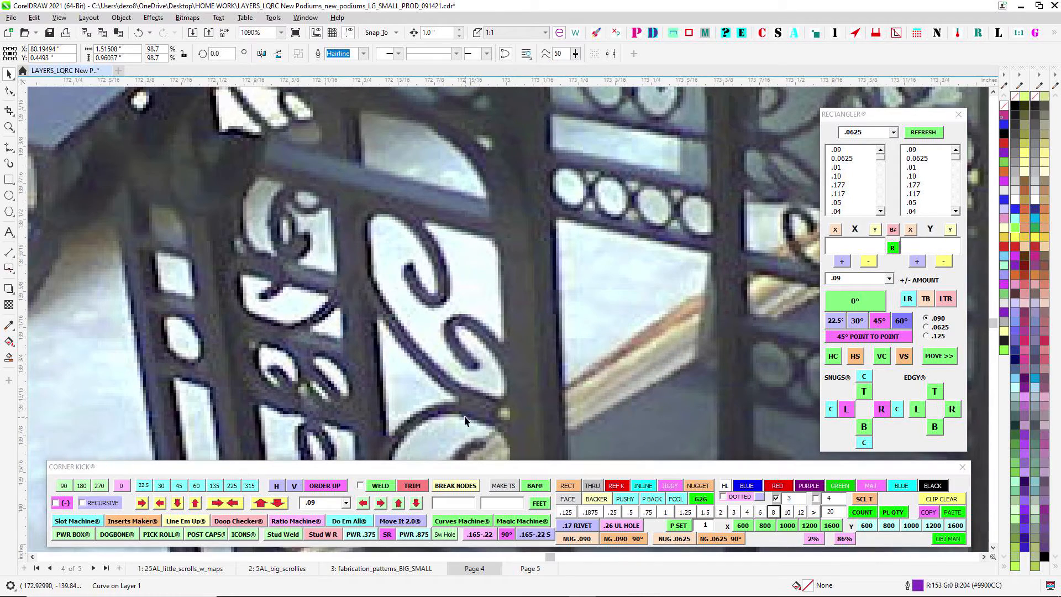
- Stretch the red collar below the green ring upward until it is about 1.39 inches high
scroll(464, 416, down, 7)
scroll(400, 293, up, 3)
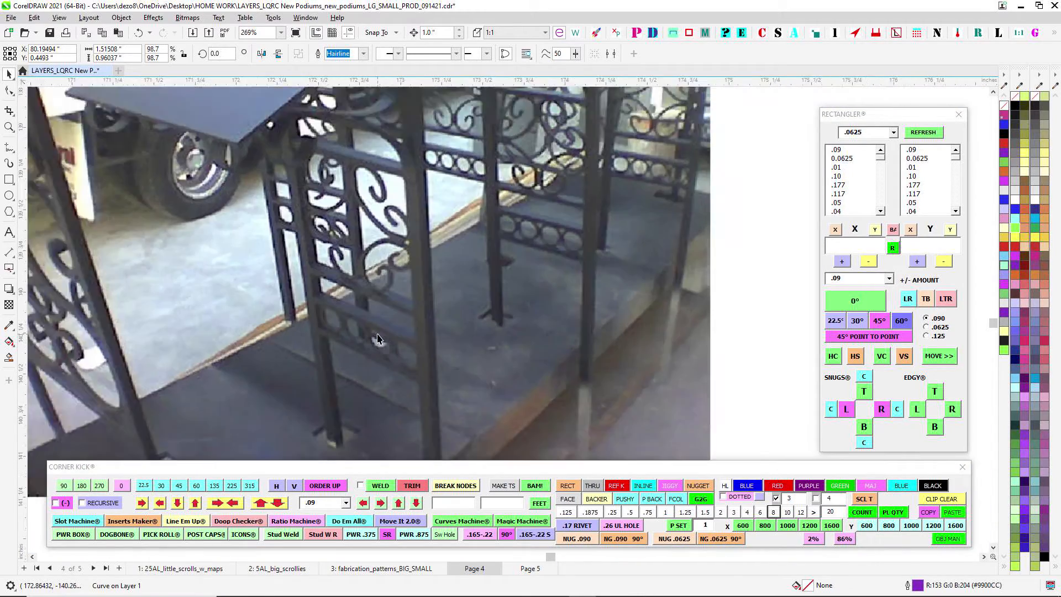
scroll(400, 211, down, 4)
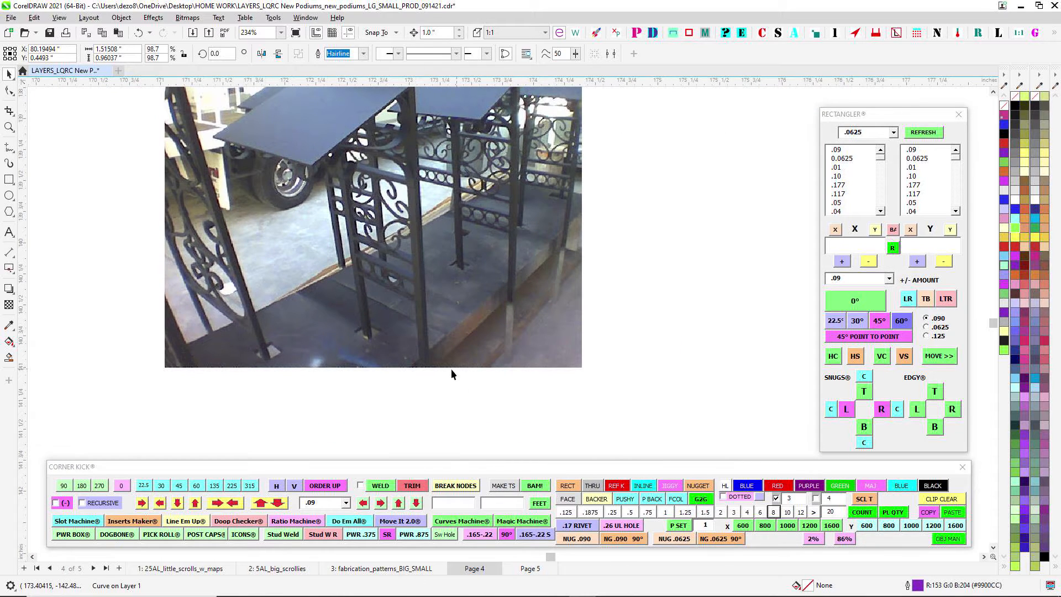
scroll(451, 373, down, 15)
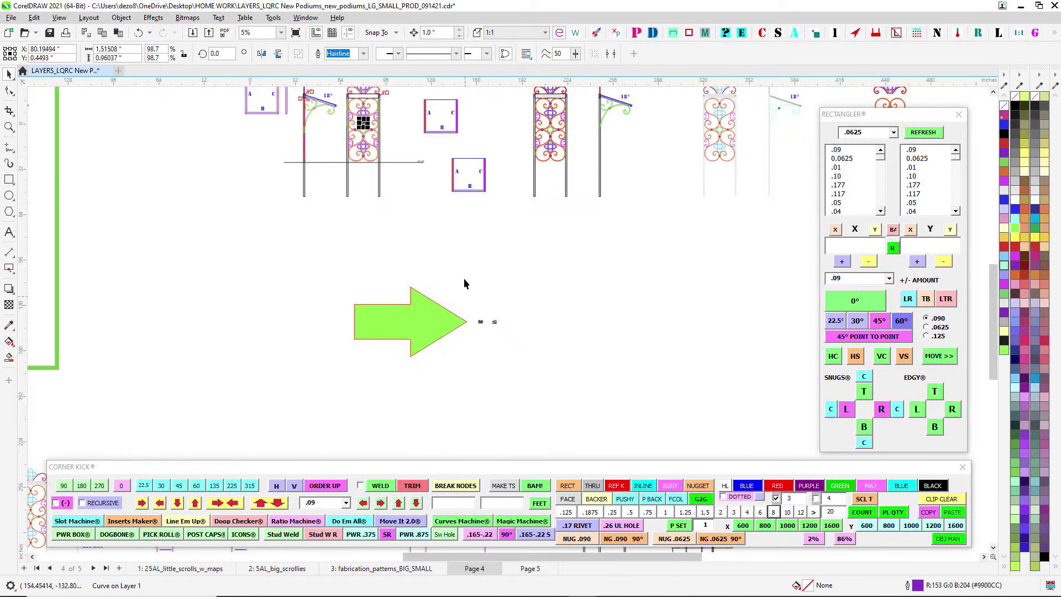
scroll(559, 271, up, 12)
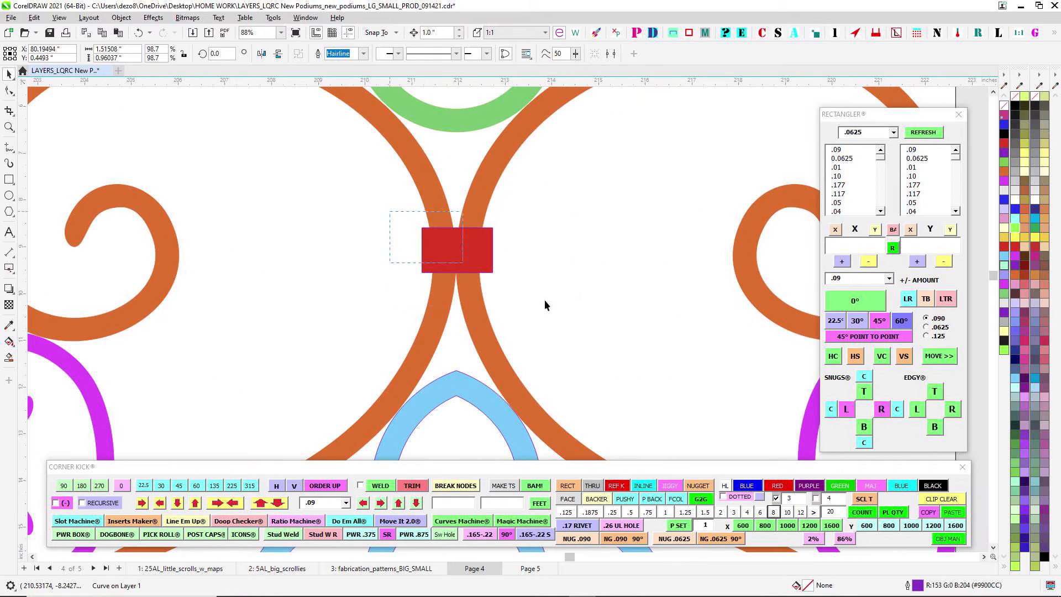
click(473, 246)
scroll(468, 232, up, 2)
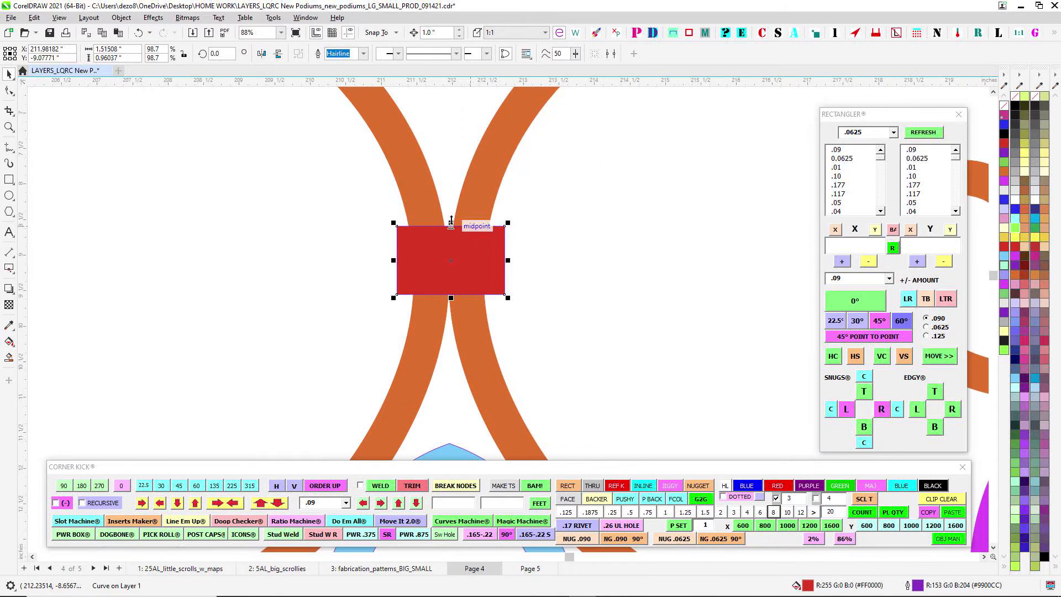
drag(451, 222, 451, 193)
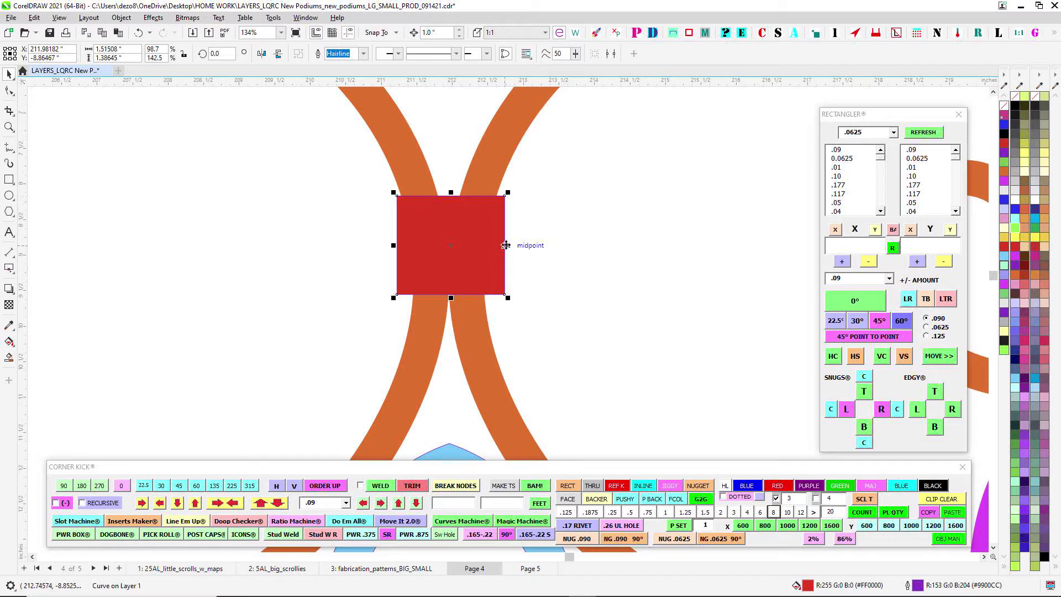
- Move the enlarged collar down over the point where the two orange scrolls meet, nudging it sideways and back to check the contact underneath
drag(493, 238, 504, 269)
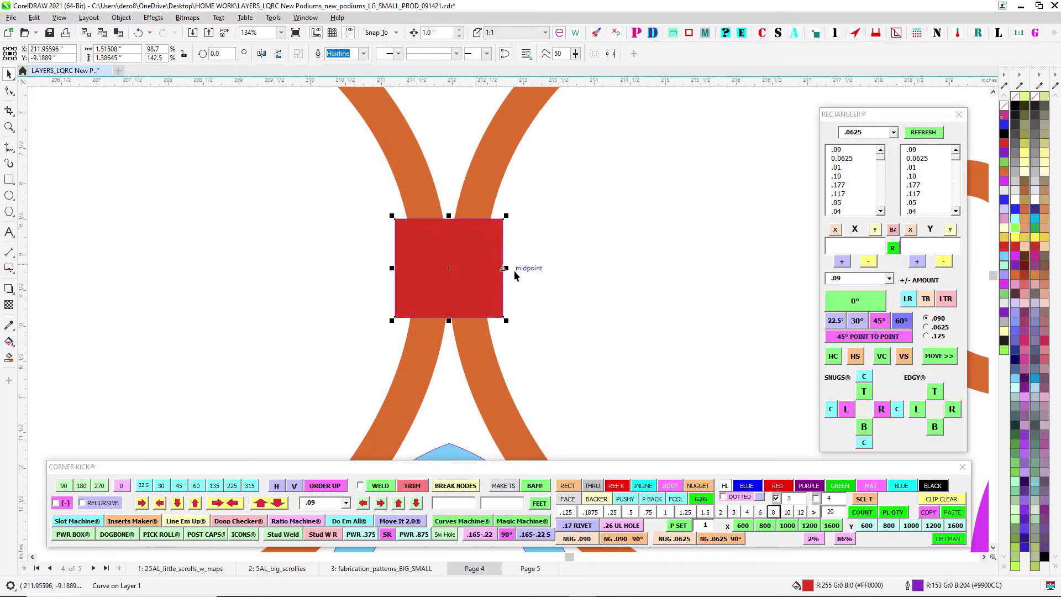
scroll(511, 261, down, 3)
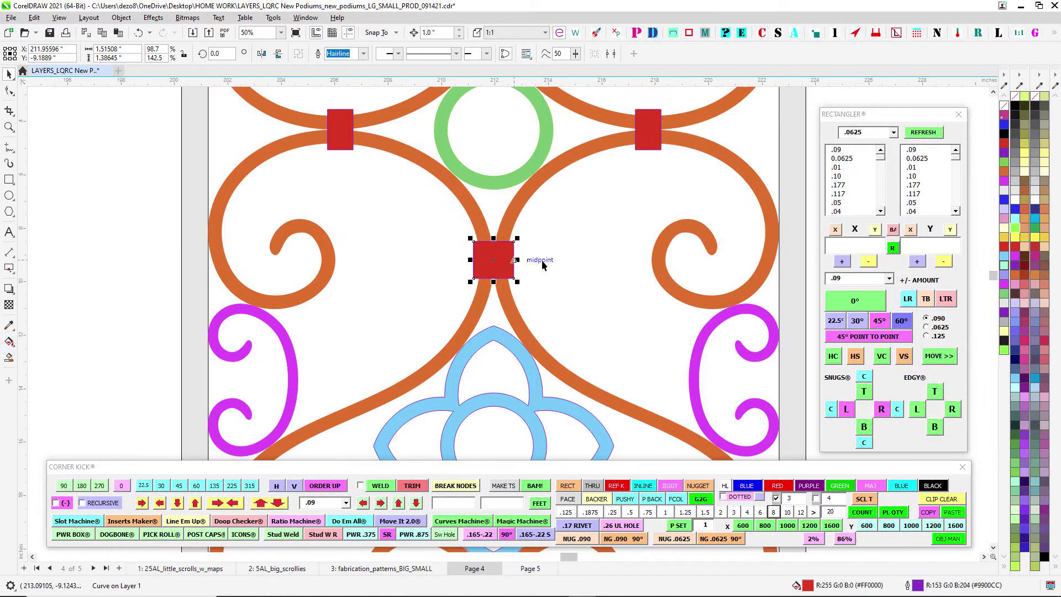
scroll(511, 262, up, 2)
key(Left)
key(Left)
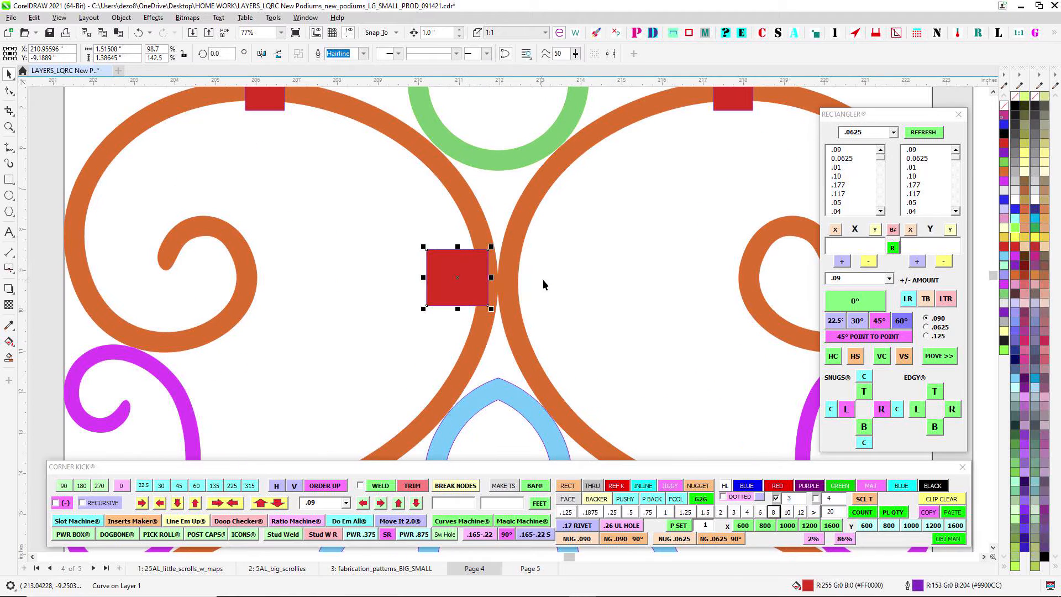
key(Right)
key(Right)
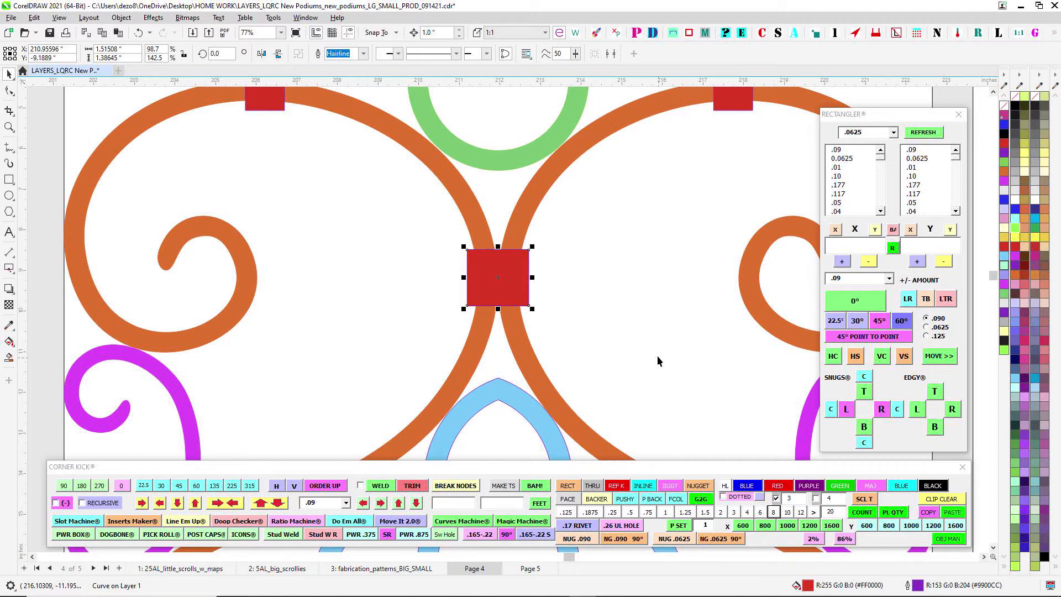
- Select the angled collar on the green bracket in the filled 18° side view and move it up along the scroll joint
scroll(648, 292, down, 5)
scroll(615, 260, up, 5)
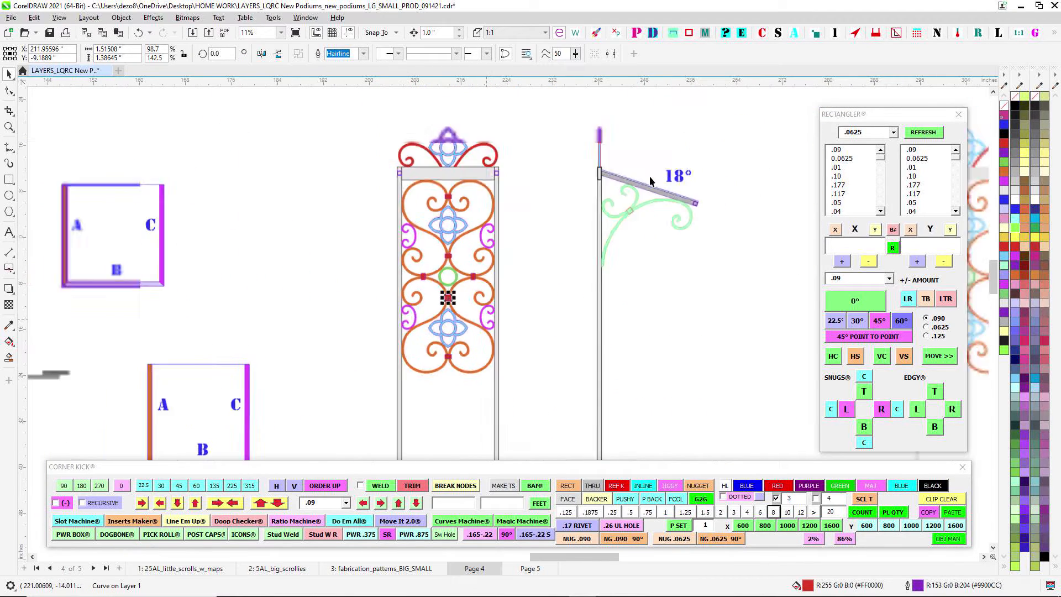
click(558, 301)
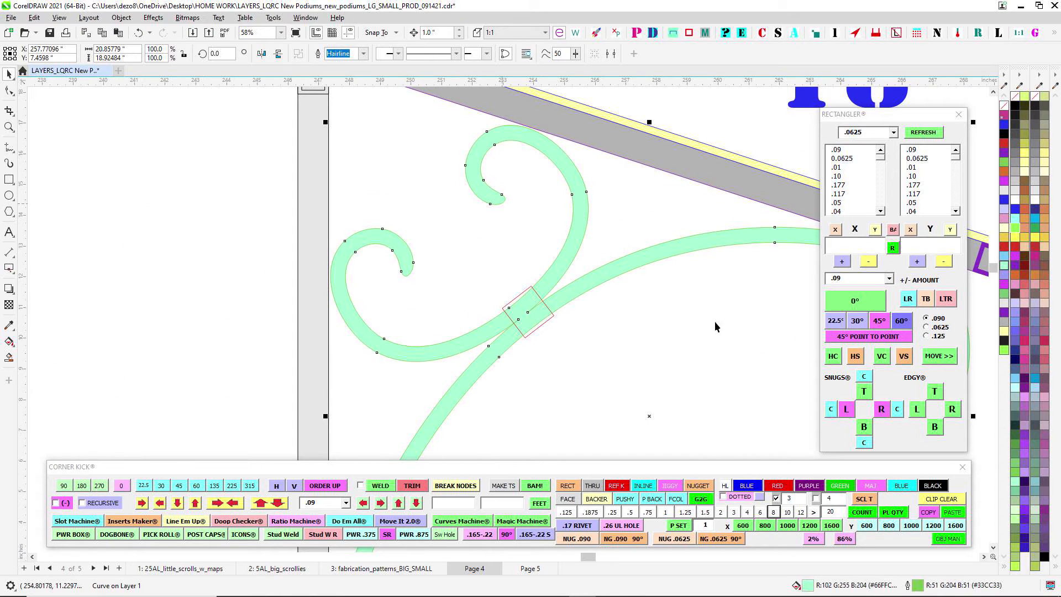
scroll(535, 296, up, 1)
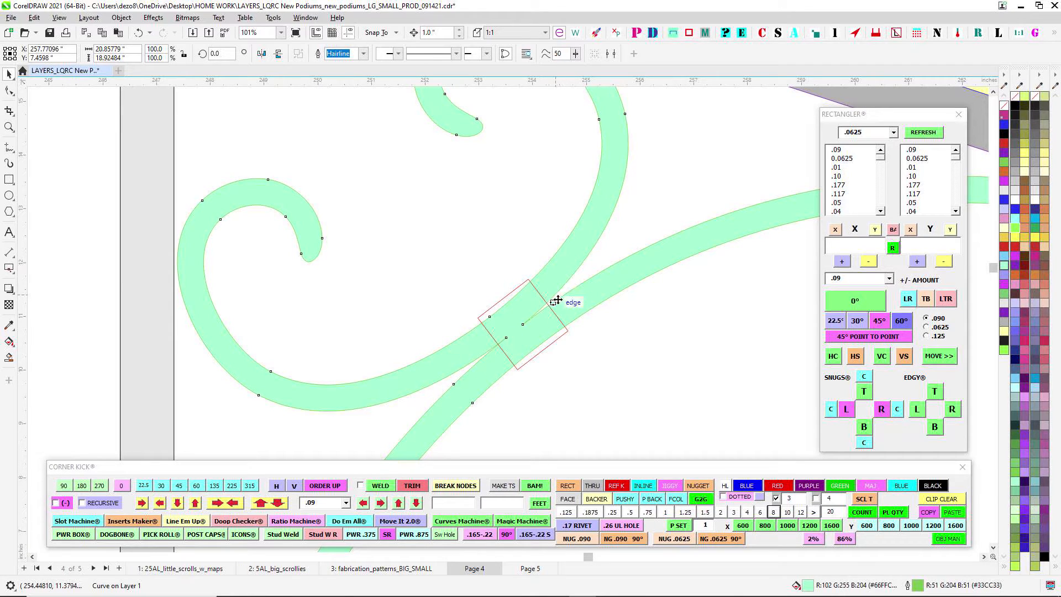
click(501, 303)
click(529, 286)
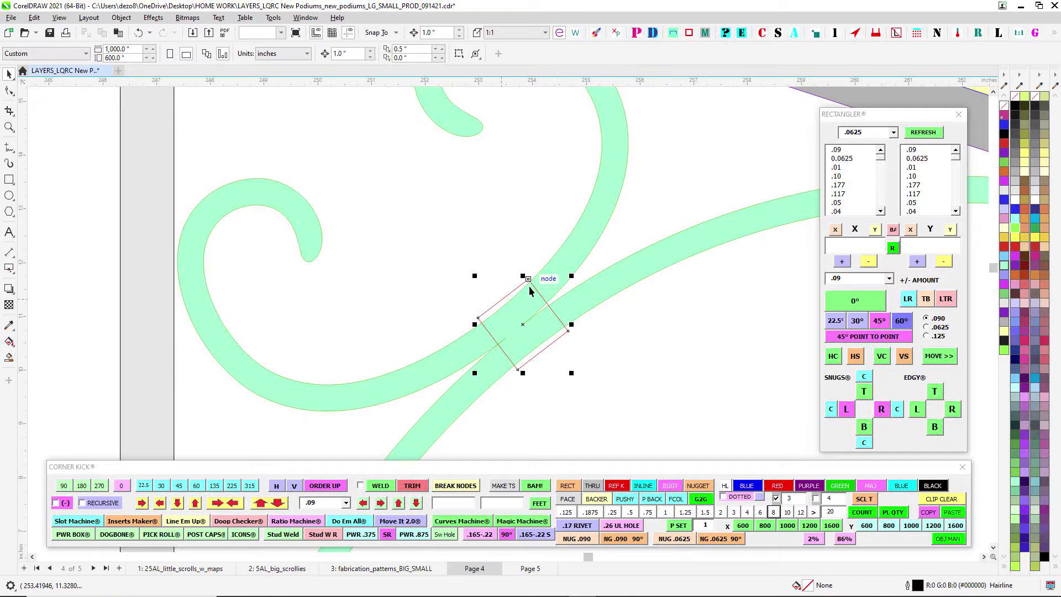
drag(529, 283, 547, 266)
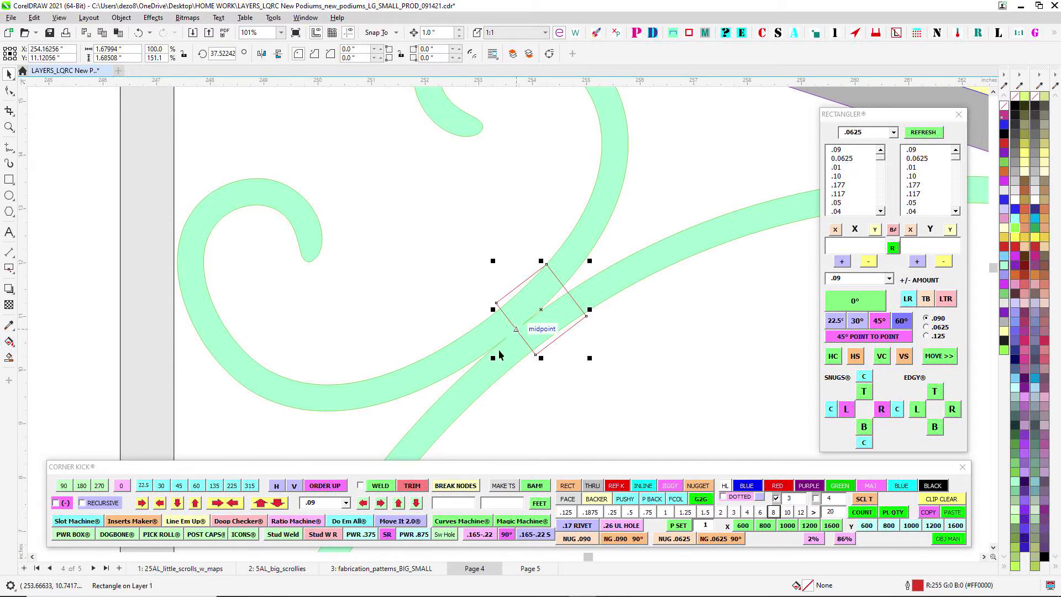
- Convert the bracket collar to curves and pull its two lower-left corner nodes outward along the scrolls to lengthen it
click(9, 90)
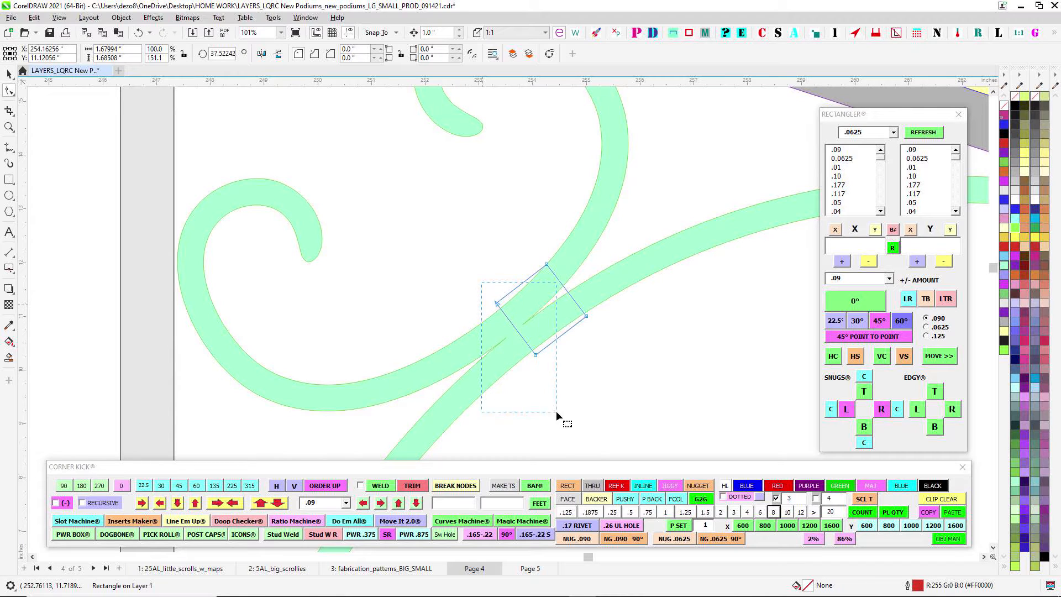
drag(556, 410, 556, 410)
drag(539, 356, 509, 380)
scroll(535, 308, up, 1)
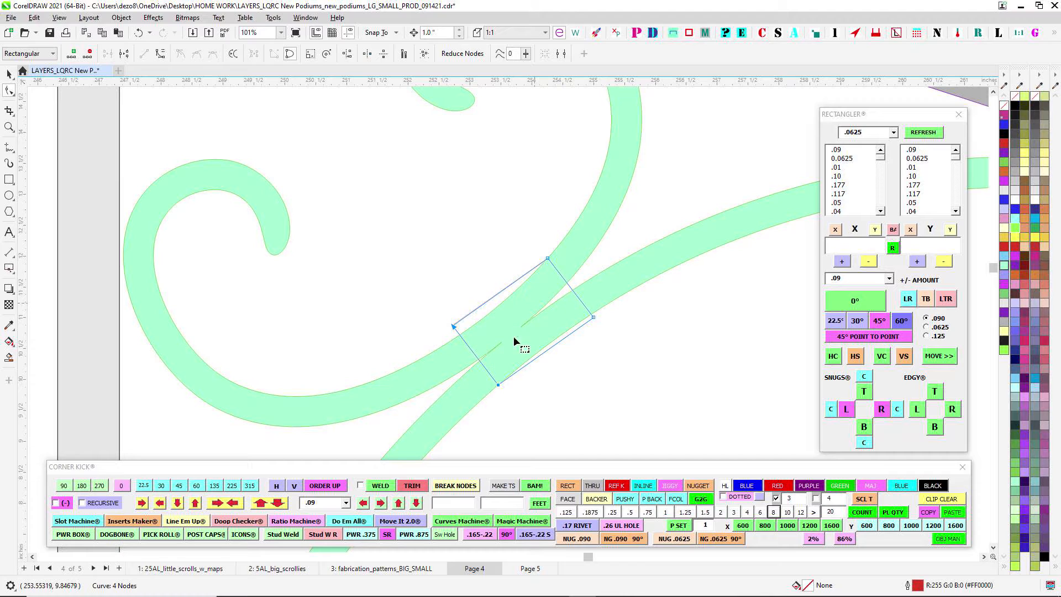
click(11, 76)
drag(621, 346, 651, 250)
- Examine the collars on the colored front panel and compare them with the large podium's outline front and side views
scroll(614, 197, down, 7)
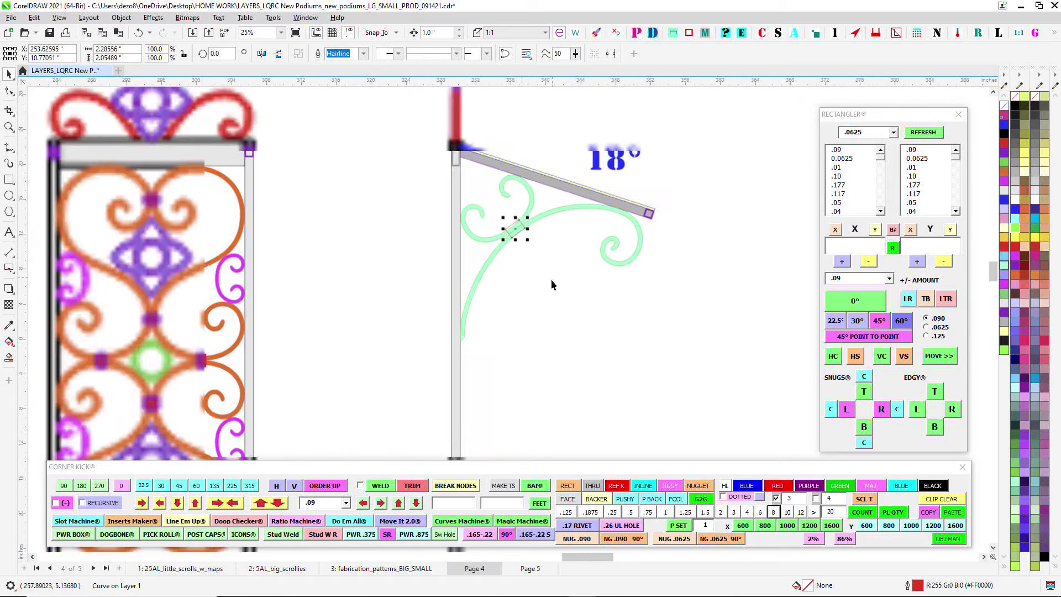
scroll(533, 223, down, 3)
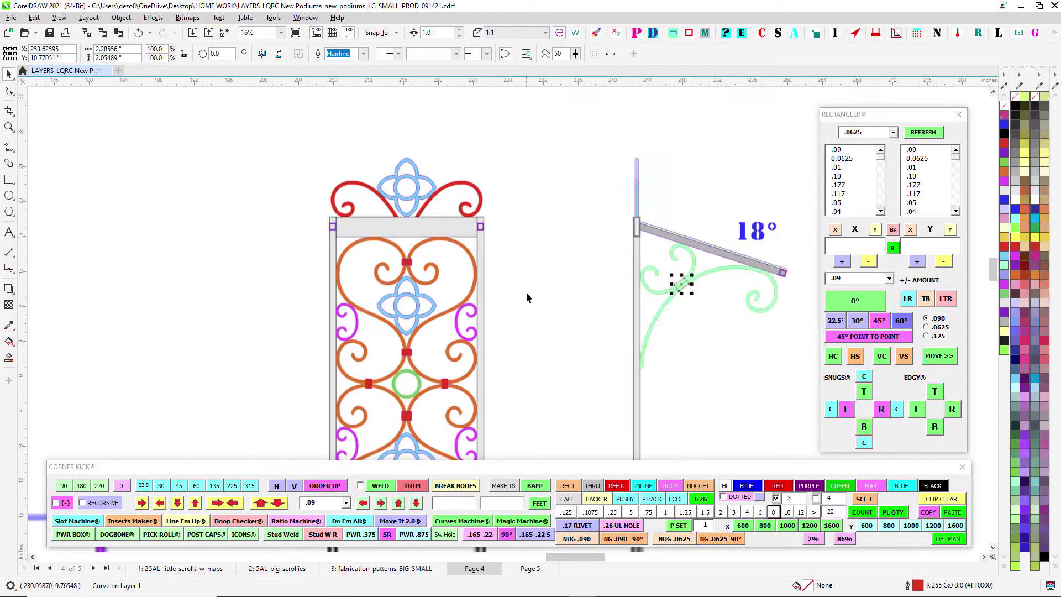
scroll(526, 297, up, 2)
scroll(419, 308, down, 3)
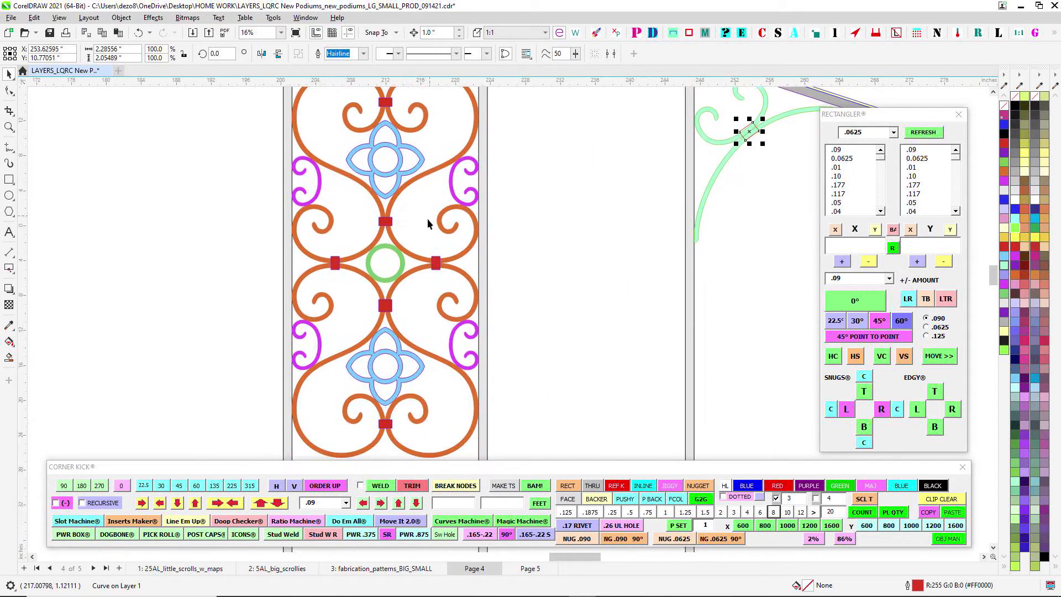
scroll(403, 229, up, 2)
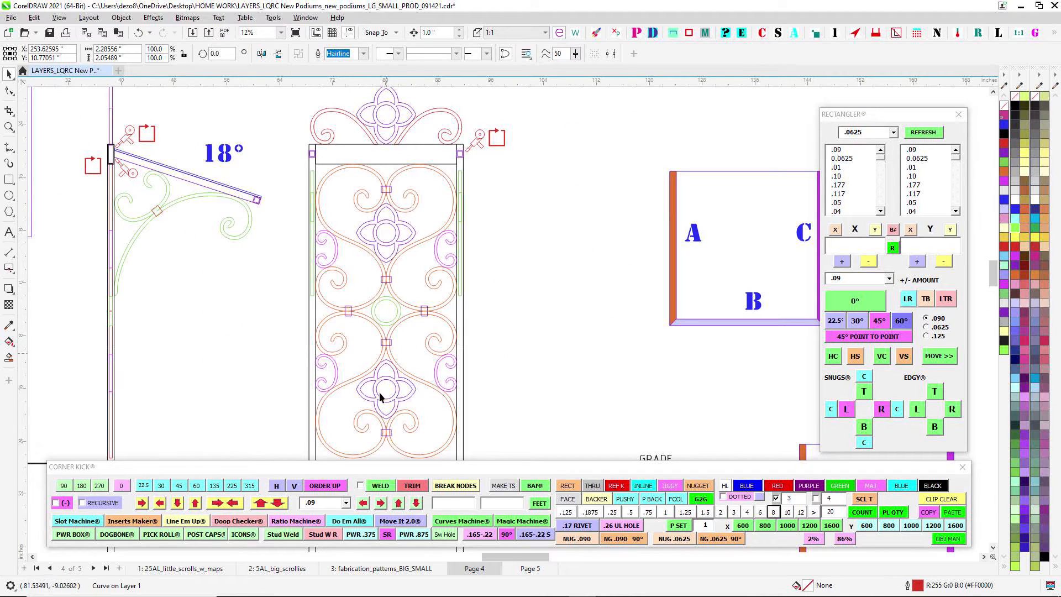
scroll(387, 379, up, 4)
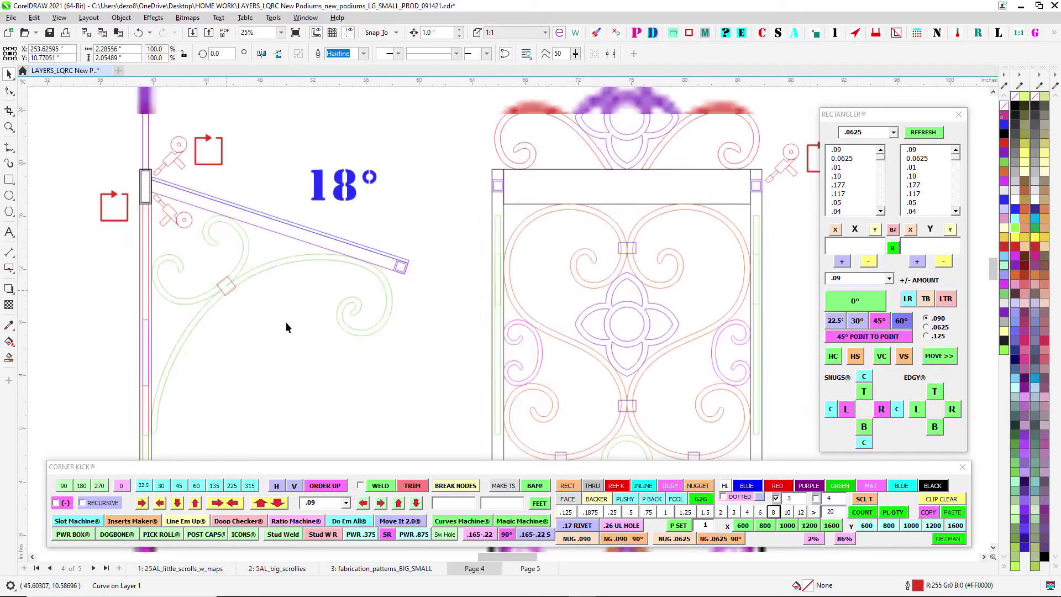
- Compare the small podium's front and side drawings with the large podium's scrollwork panel
scroll(286, 327, down, 6)
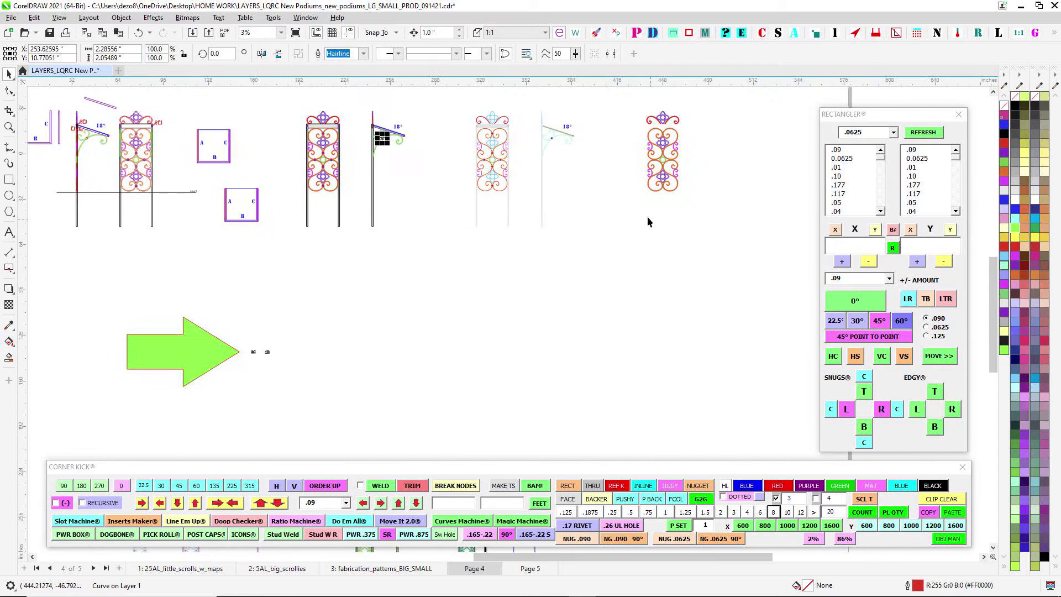
scroll(648, 217, up, 4)
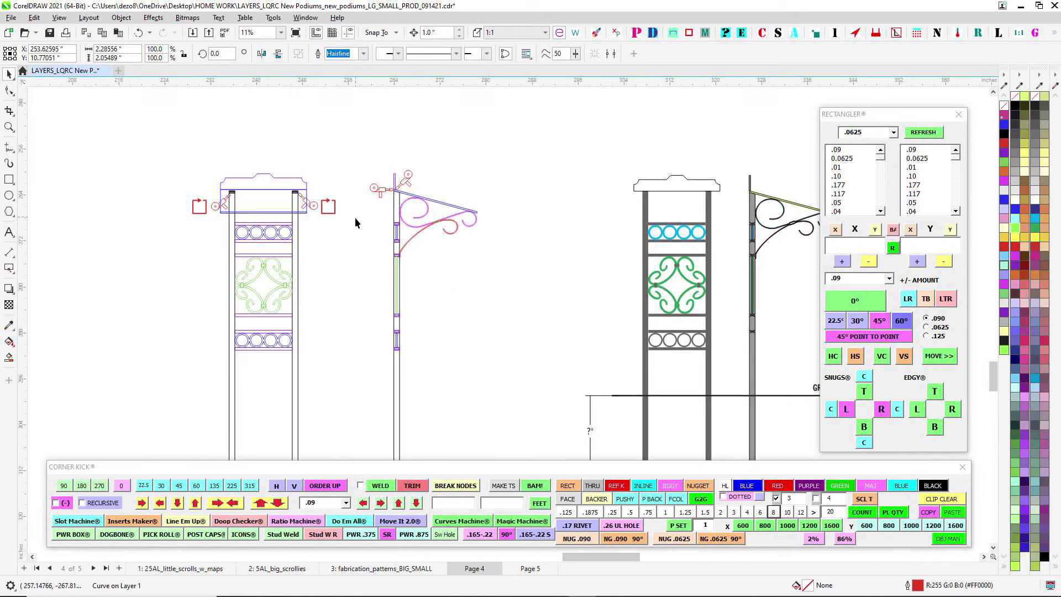
scroll(471, 227, up, 1)
scroll(477, 224, down, 5)
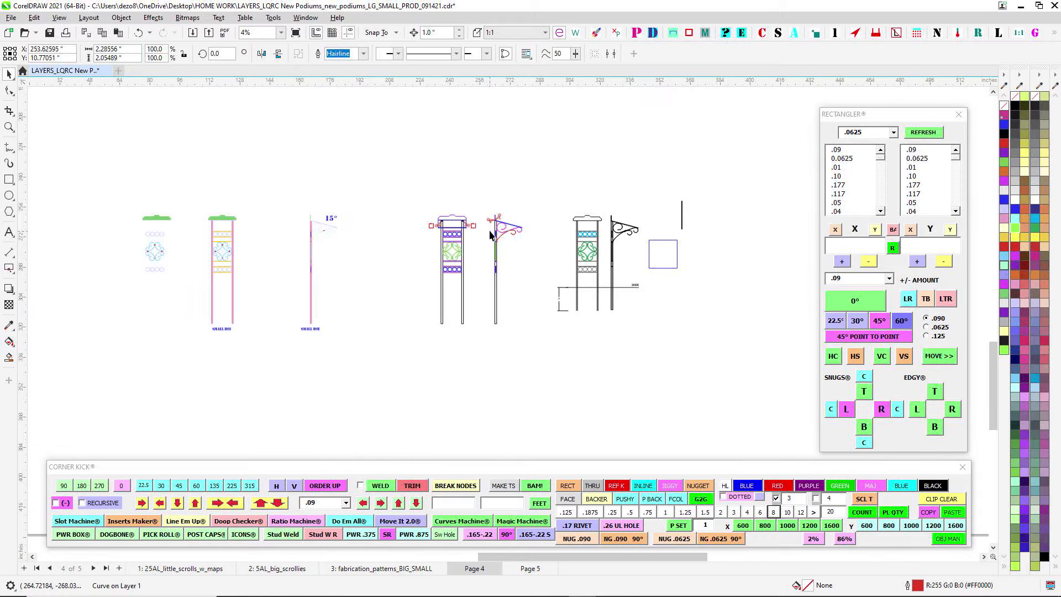
scroll(453, 251, up, 6)
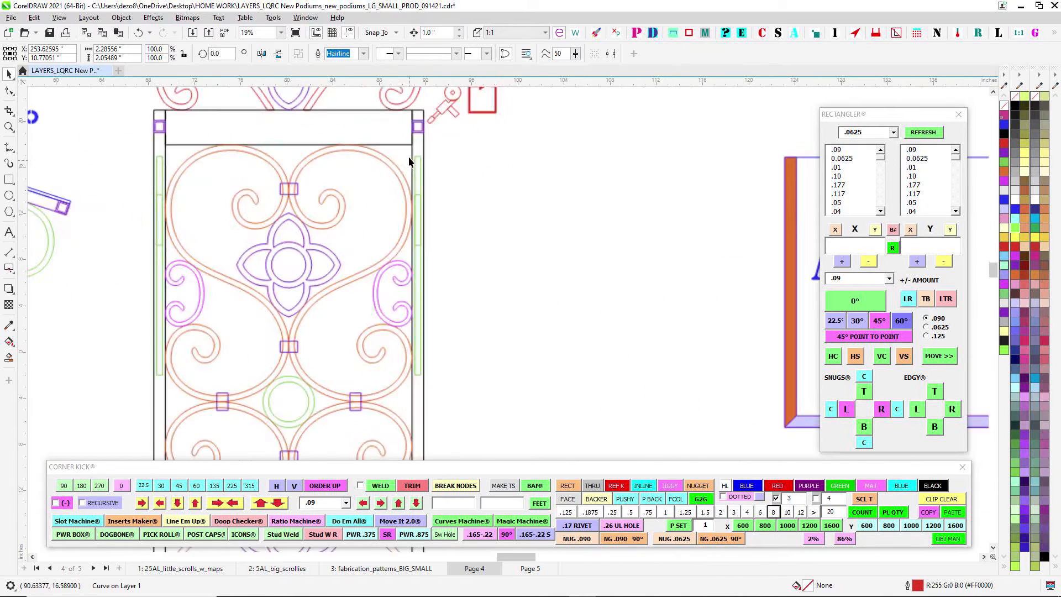
scroll(532, 214, down, 2)
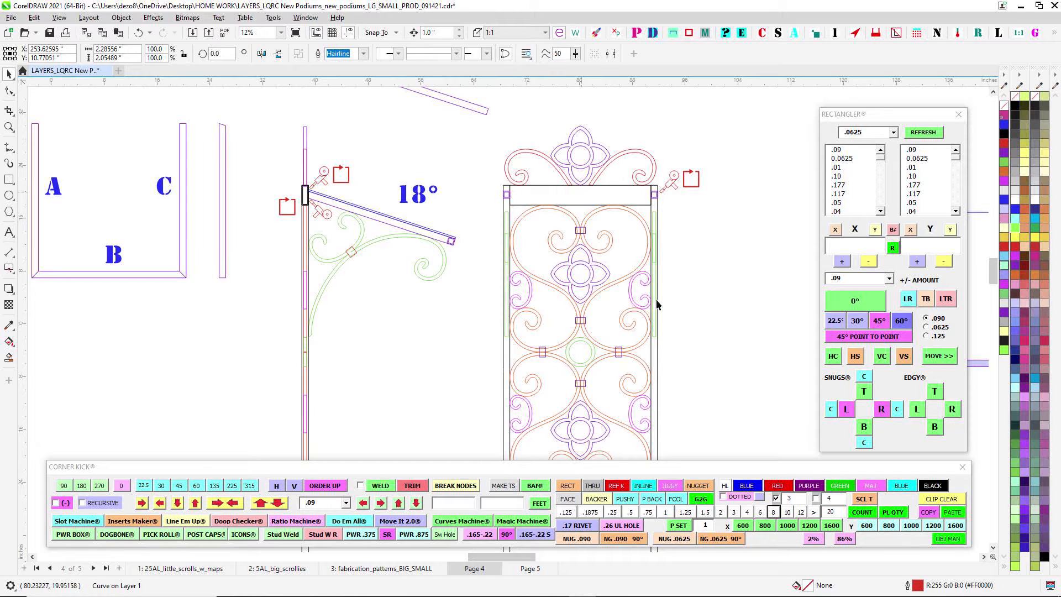
- Examine the welding gun symbols and the joint where the sloped 18° top meets the post in the side view
scroll(628, 202, up, 1)
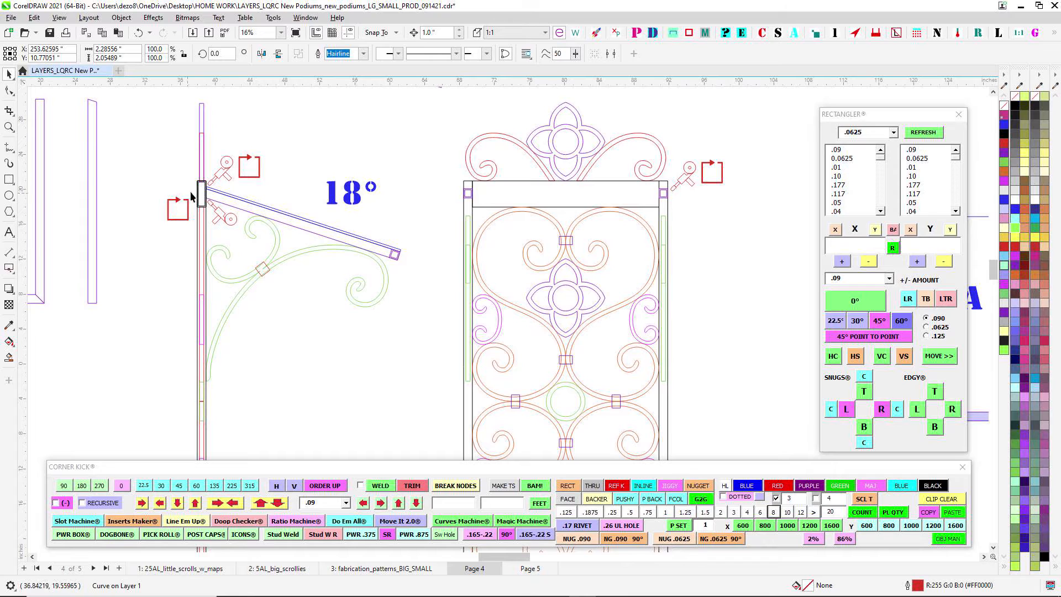
scroll(204, 199, up, 5)
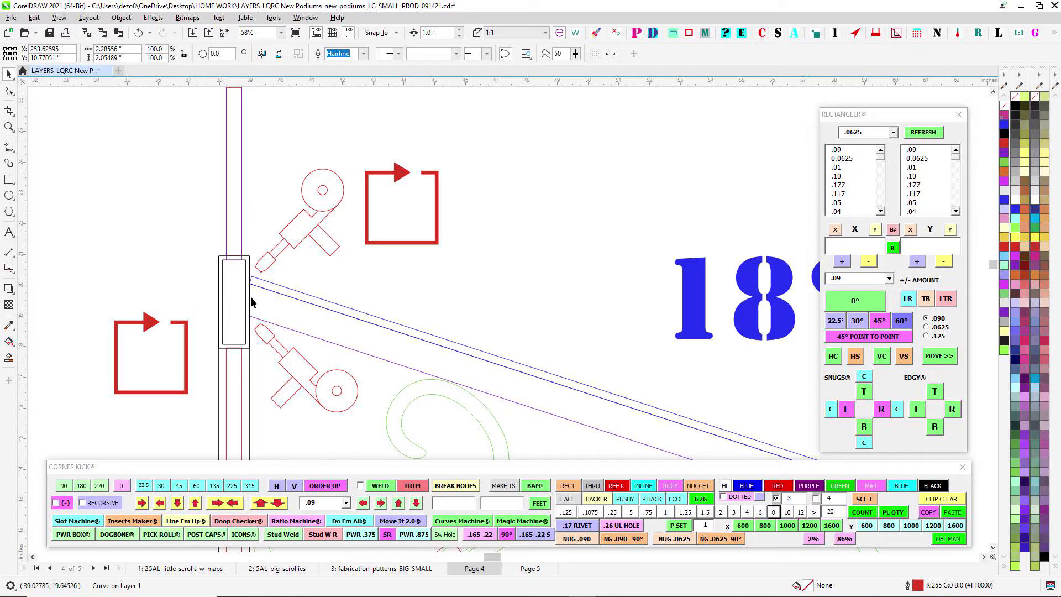
scroll(251, 297, down, 9)
drag(455, 320, 514, 315)
scroll(389, 307, up, 5)
scroll(360, 309, down, 3)
scroll(216, 319, up, 2)
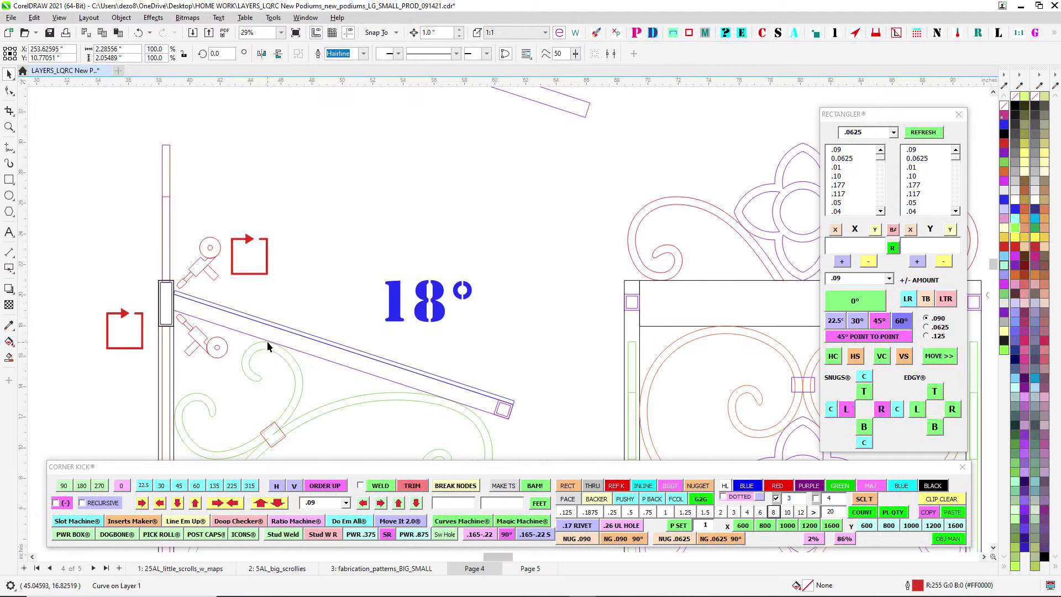
scroll(309, 307, down, 1)
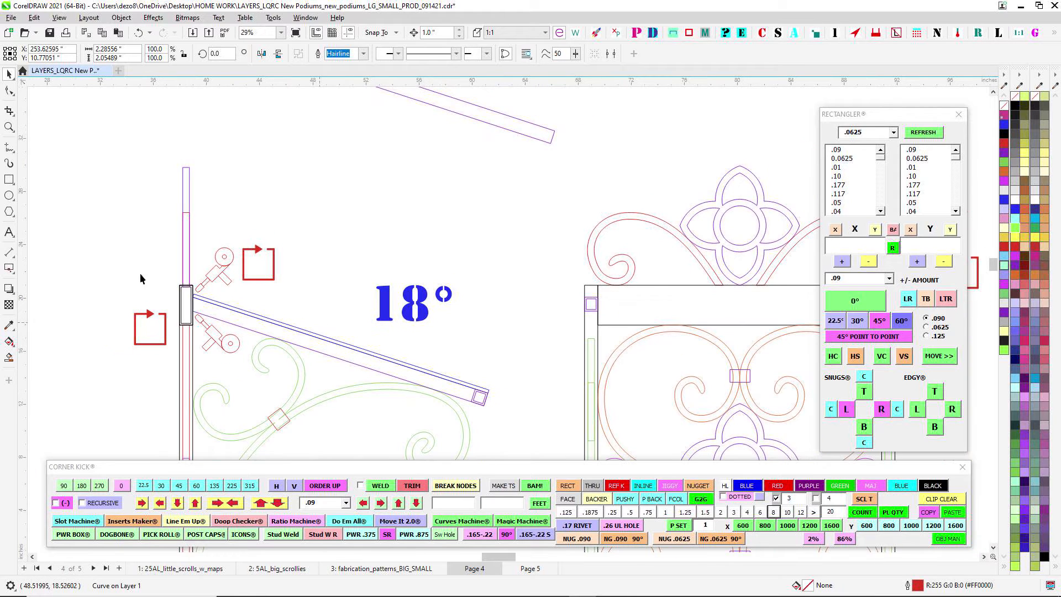
scroll(347, 333, down, 7)
drag(360, 324, 322, 314)
scroll(255, 304, up, 10)
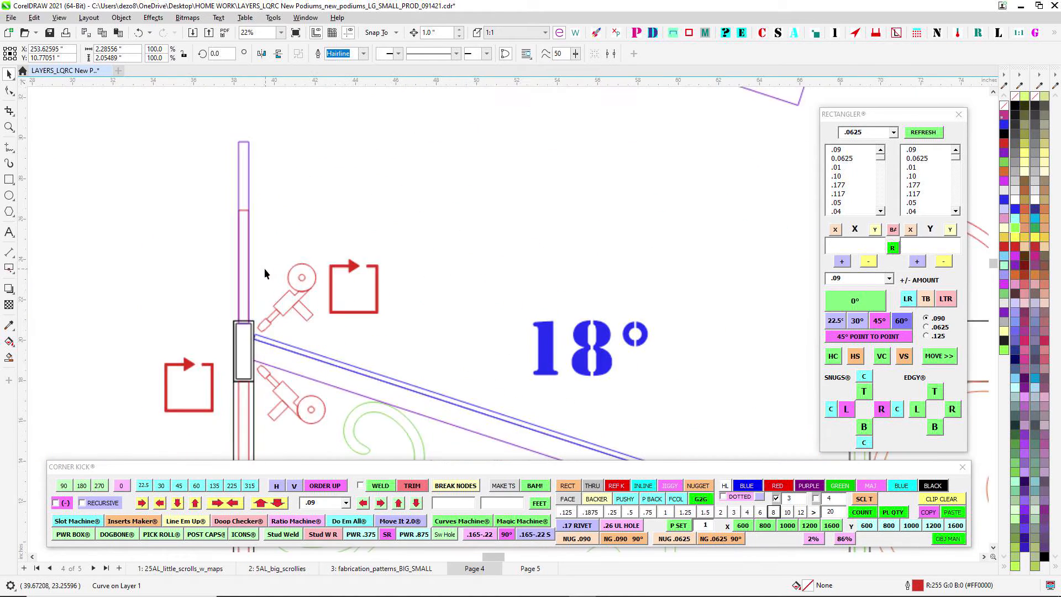
- Examine the flower and red scroll crest on top of the front view, and how it lines up with the side view
drag(255, 308, 271, 322)
scroll(270, 322, up, 3)
scroll(255, 345, down, 8)
drag(664, 309, 487, 320)
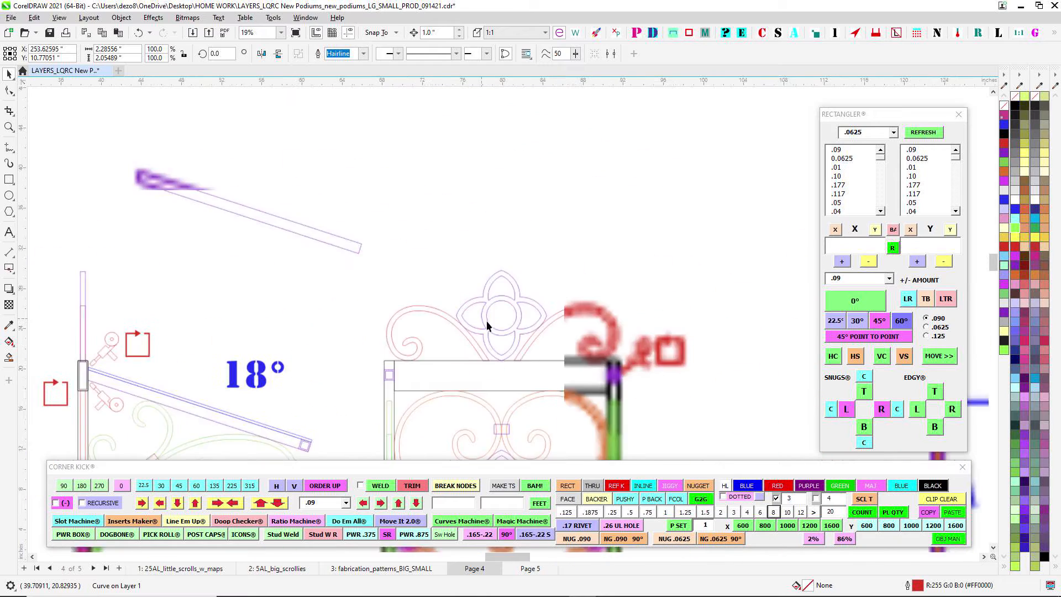
scroll(488, 324, up, 4)
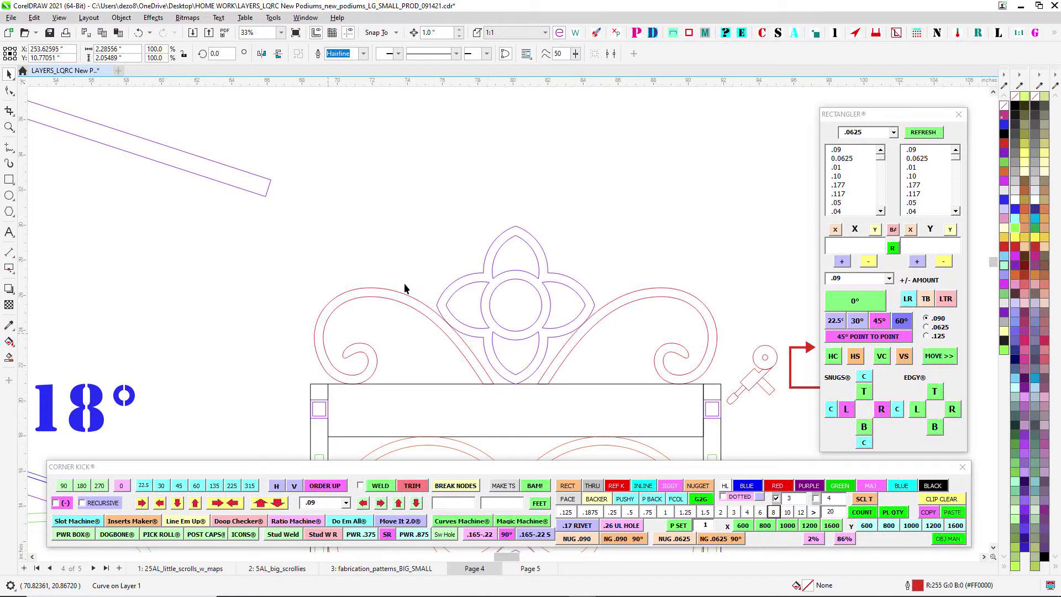
scroll(379, 348, down, 12)
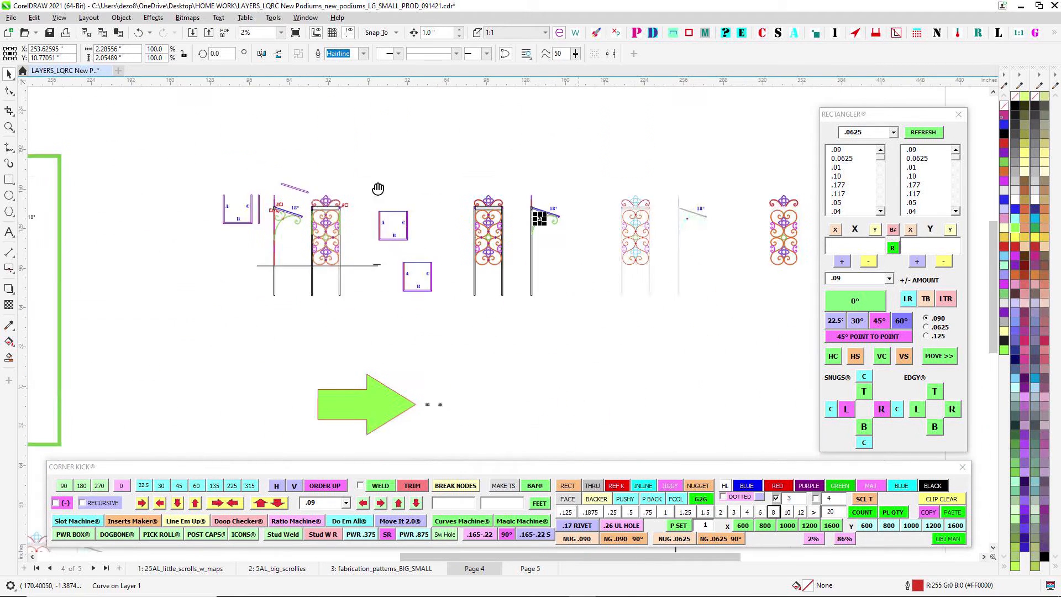
- Compare the small podium's colored and outline side views, checking how the sloped 15° top meets the post
scroll(478, 322, up, 13)
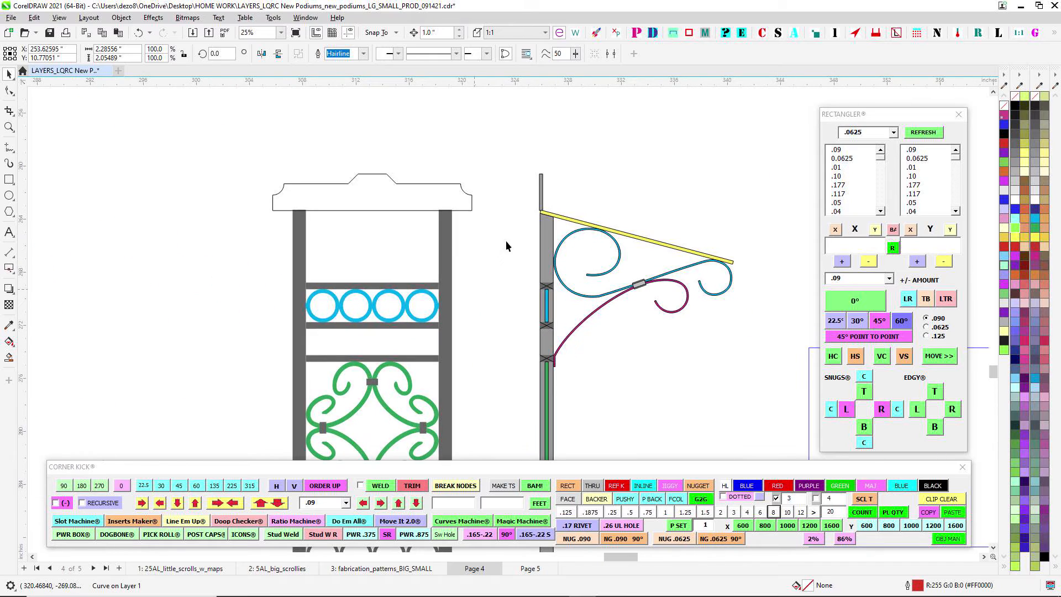
scroll(548, 238, down, 2)
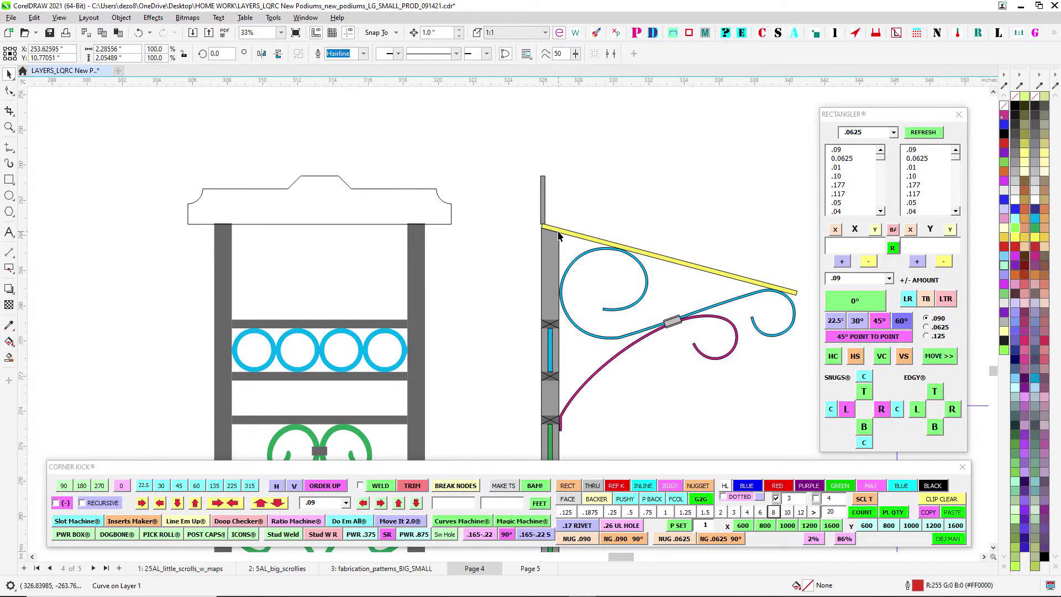
scroll(562, 236, down, 6)
scroll(416, 261, up, 4)
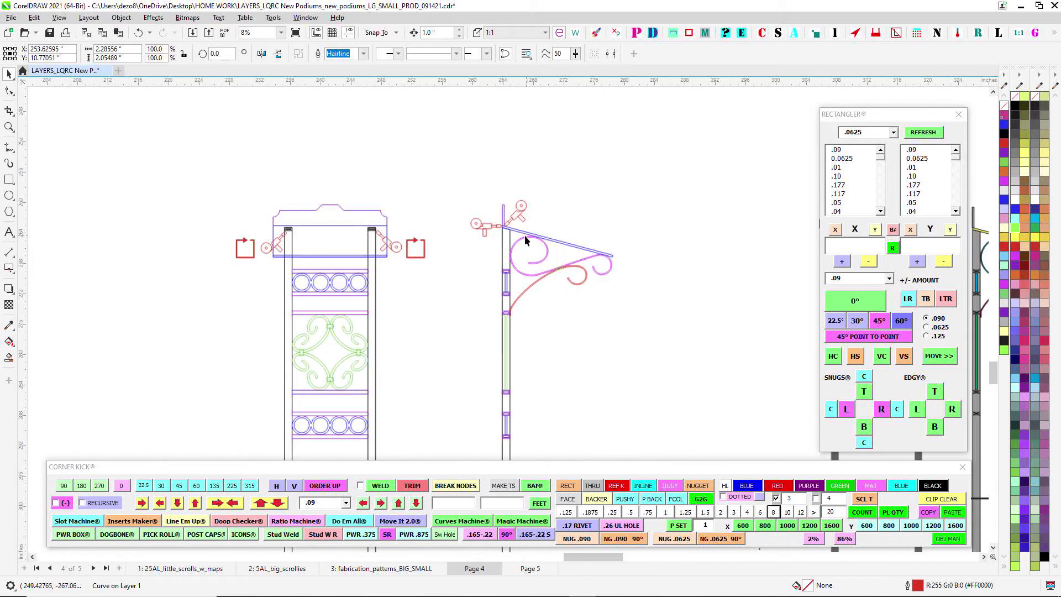
scroll(525, 234, up, 3)
scroll(511, 231, down, 4)
drag(208, 253, 356, 273)
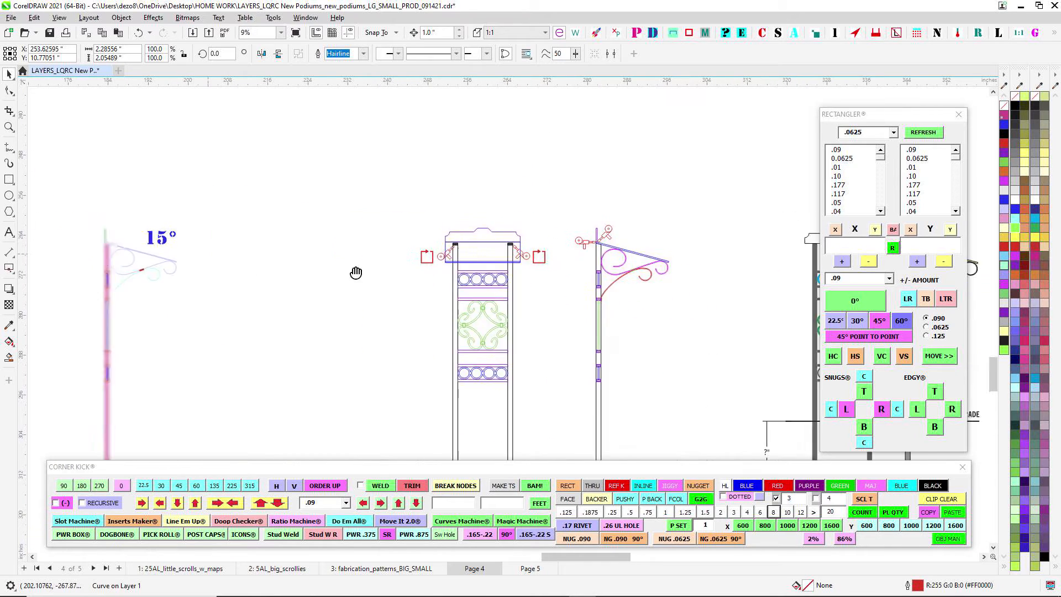
scroll(289, 234, up, 3)
scroll(435, 291, down, 4)
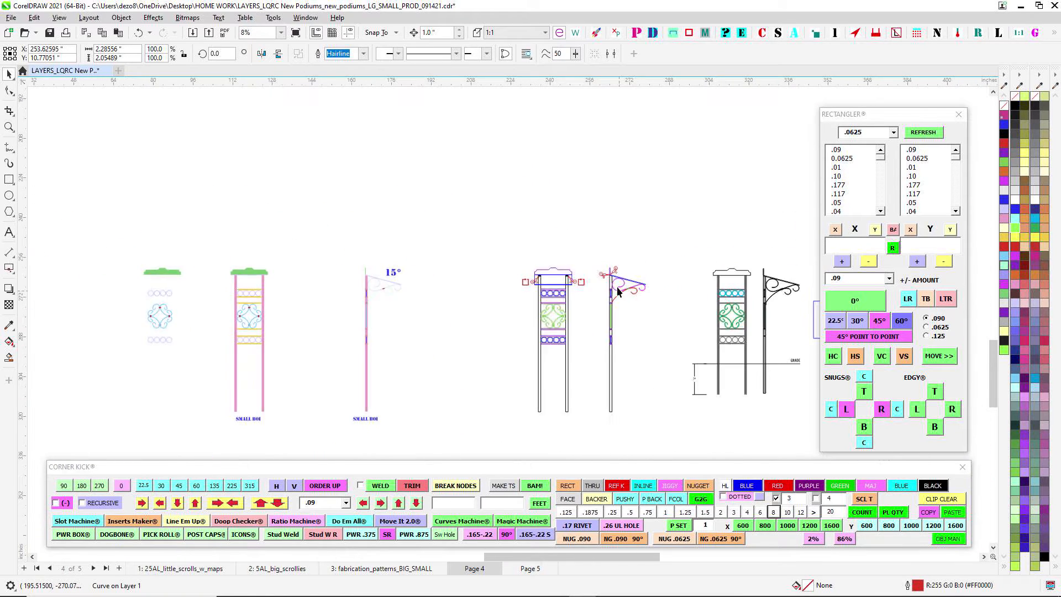
scroll(608, 264, up, 5)
scroll(615, 265, down, 5)
- Slant the left end of the first magenta 55 post in the cut list by nudging its upper corner node inward
drag(209, 182, 732, 279)
scroll(733, 280, down, 2)
drag(239, 221, 685, 351)
scroll(499, 171, up, 3)
drag(546, 144, 520, 182)
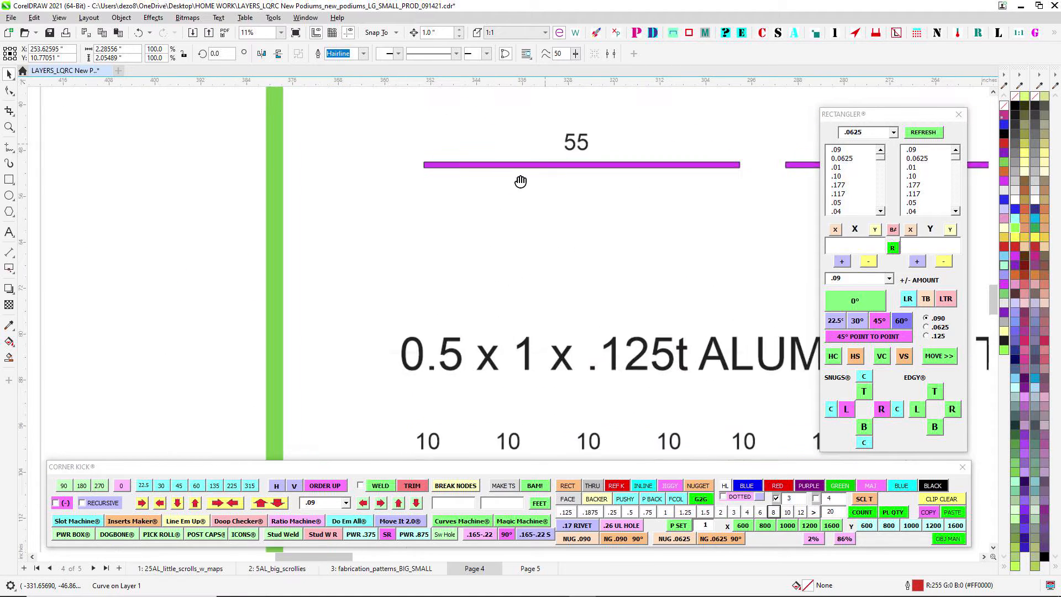
scroll(521, 182, up, 2)
click(393, 287)
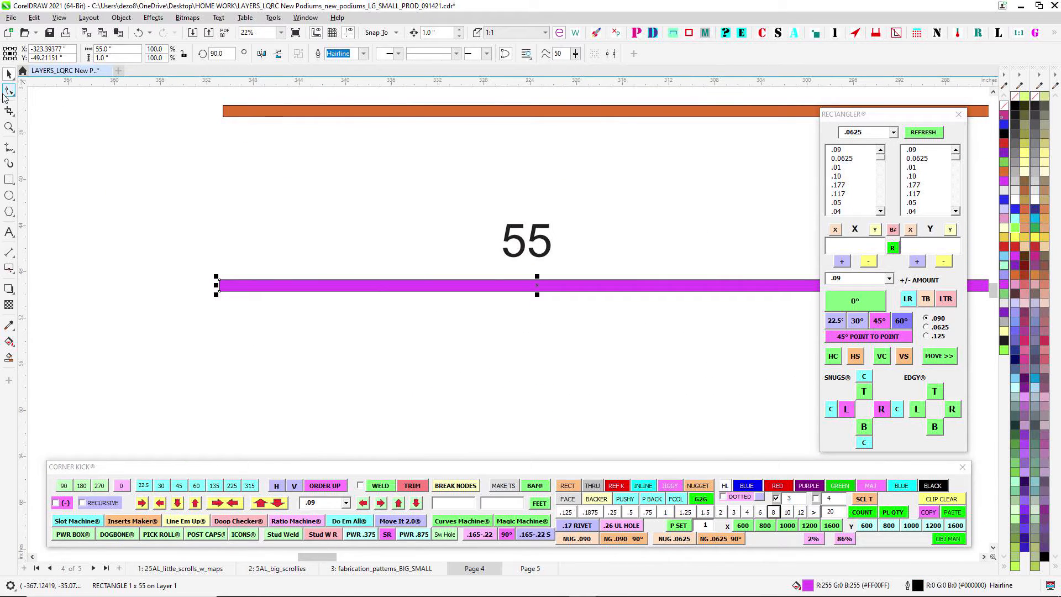
click(9, 94)
drag(194, 260, 236, 275)
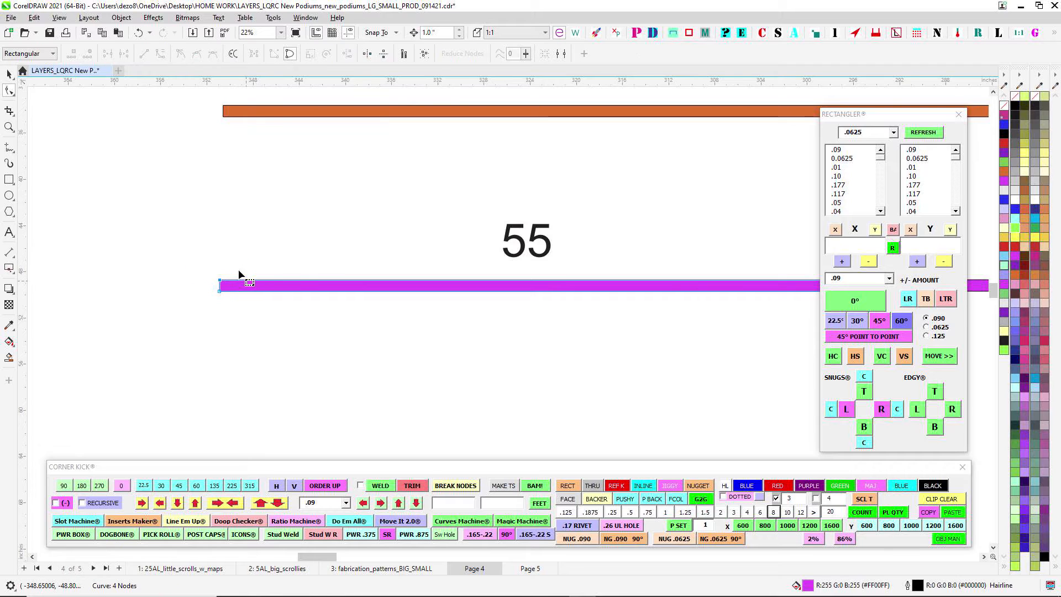
scroll(237, 275, up, 2)
key(ctrl+Right)
key(ctrl+Right)
key(ctrl+Right)
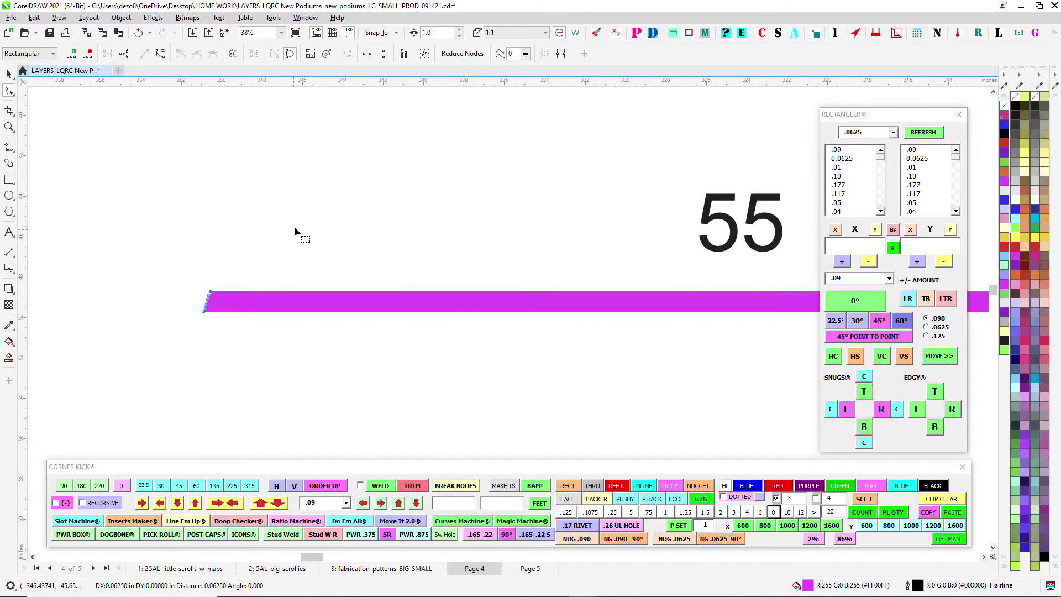
- Slant the right end of the second magenta 55 post by nudging its upper corner node inward
scroll(365, 255, down, 2)
drag(511, 266, 101, 252)
drag(616, 259, 253, 265)
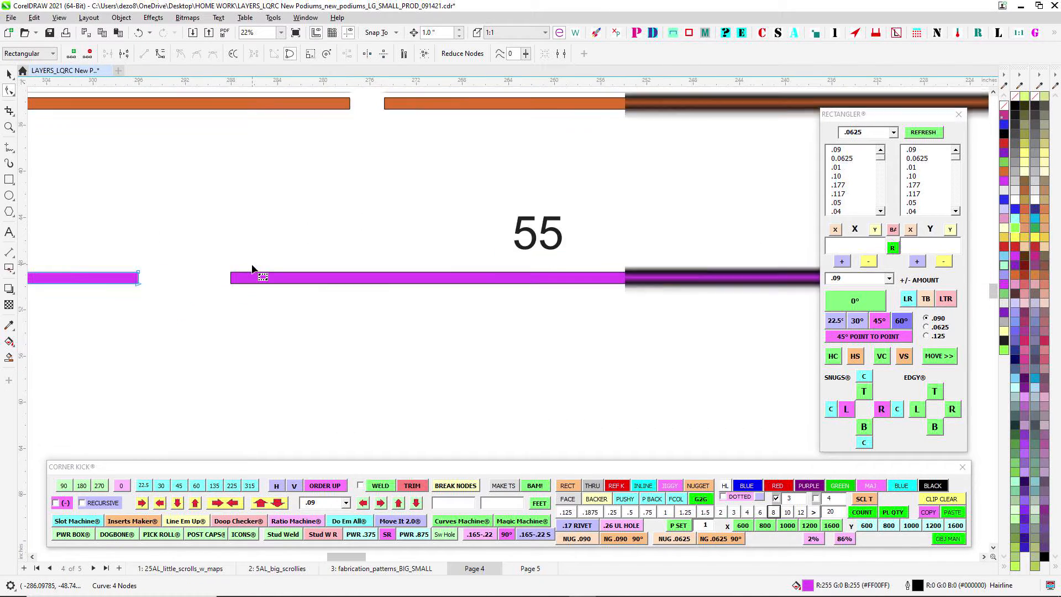
scroll(263, 262, down, 2)
click(606, 271)
scroll(614, 272, up, 3)
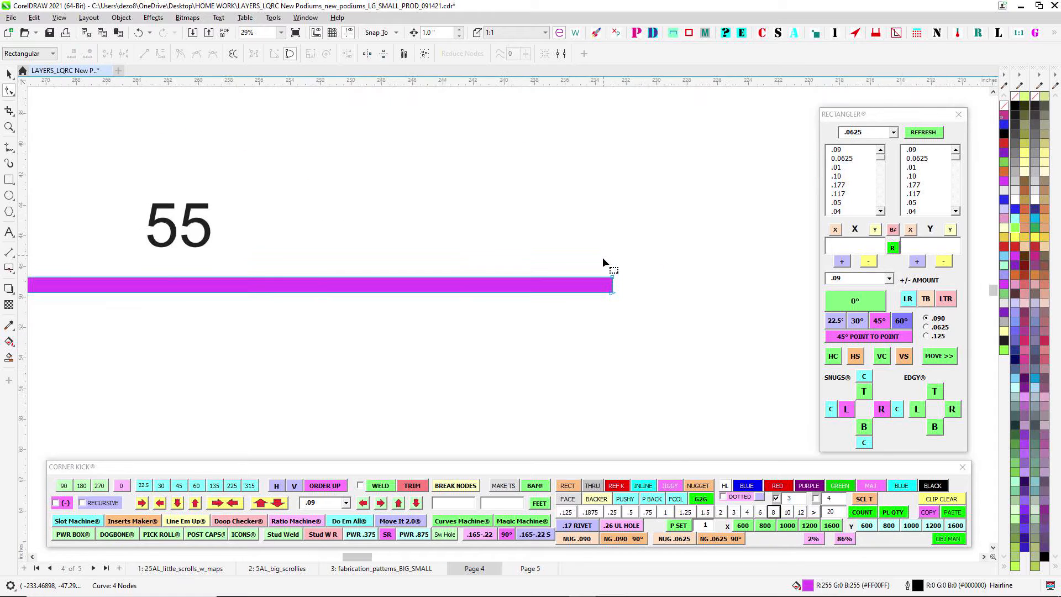
drag(602, 258, 642, 293)
key(ctrl+Left)
key(ctrl+Left)
key(ctrl+Left)
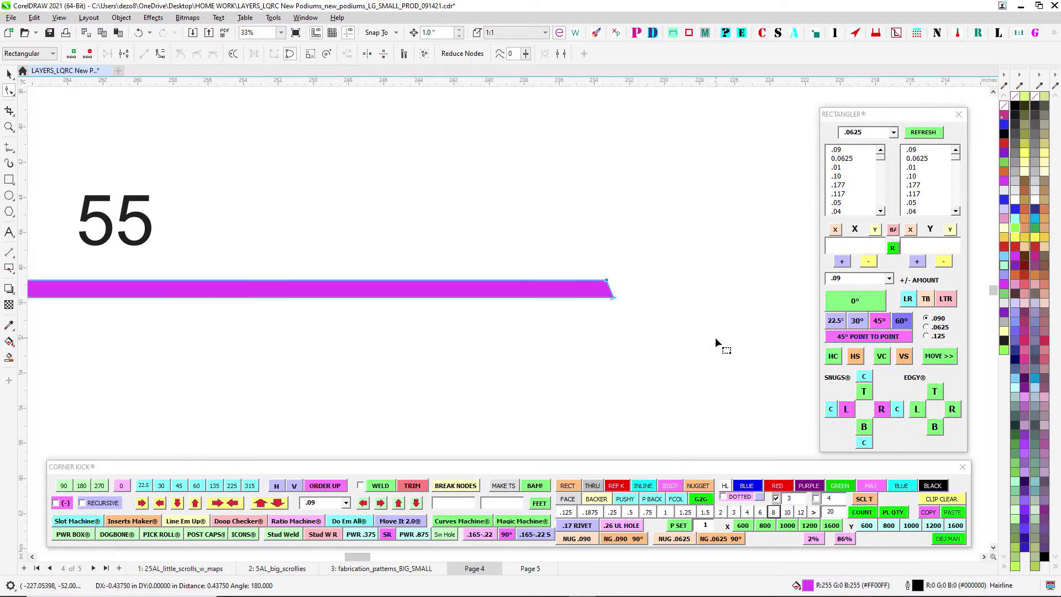
scroll(462, 196, down, 2)
drag(687, 294, 997, 328)
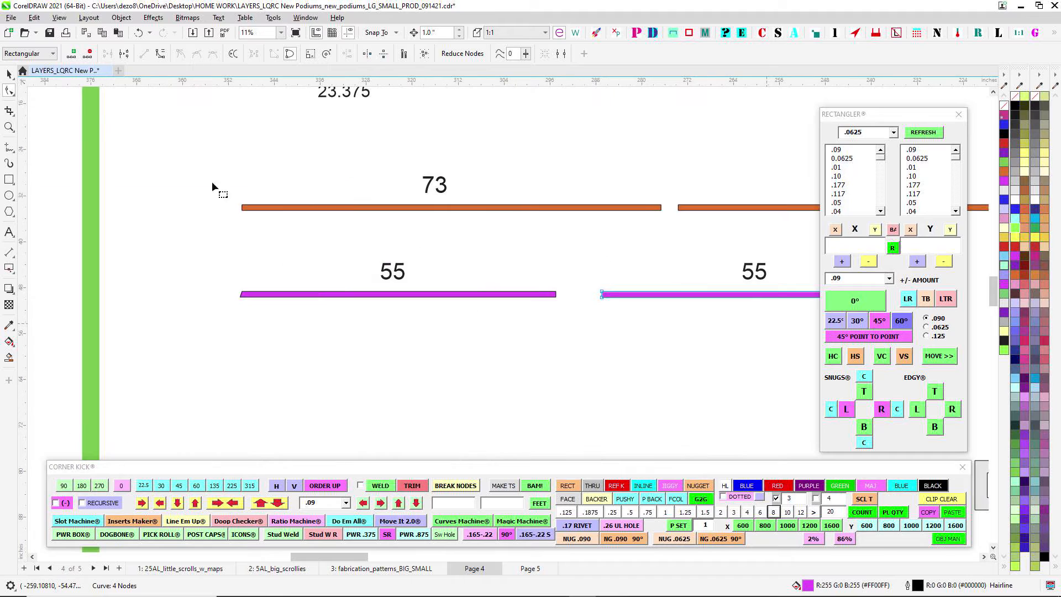
- Paste the 15° label and place it beside the slanted left end of the first magenta 55 post
click(9, 74)
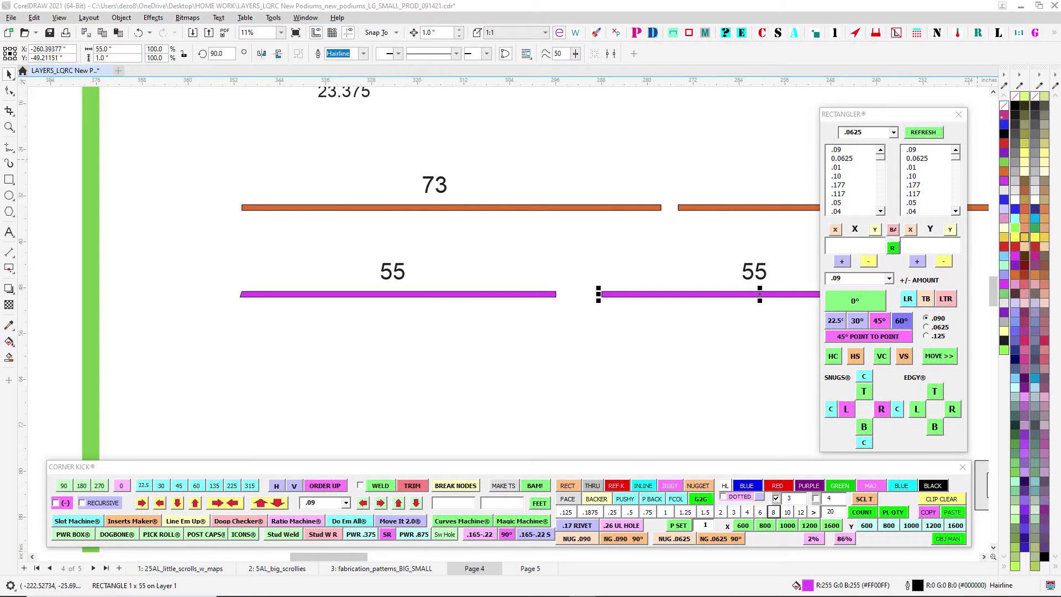
key(ctrl+v)
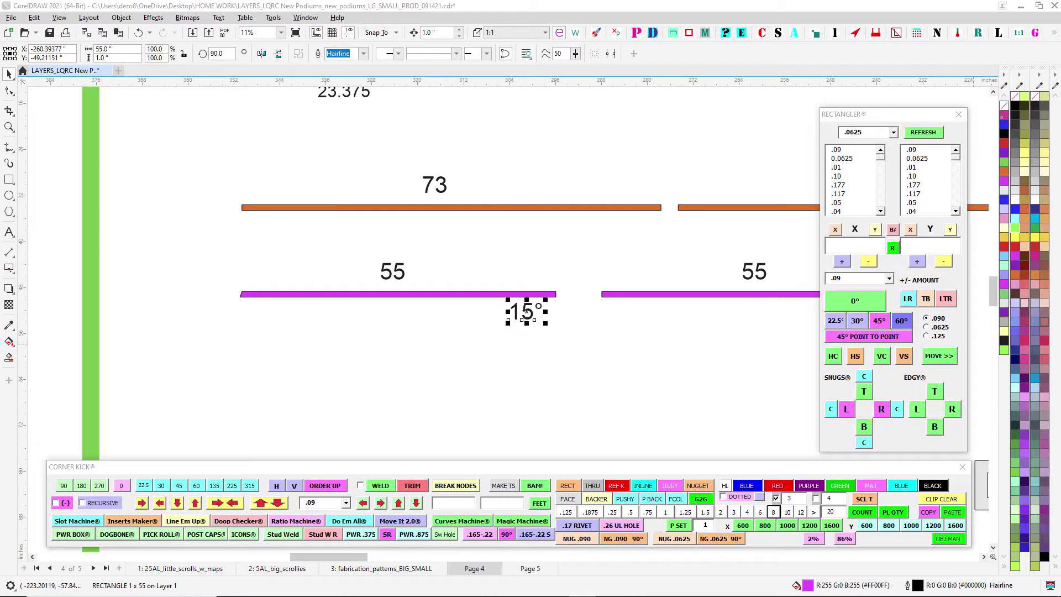
scroll(535, 223, up, 3)
scroll(490, 392, up, 1)
drag(490, 392, 148, 258)
drag(263, 156, 485, 179)
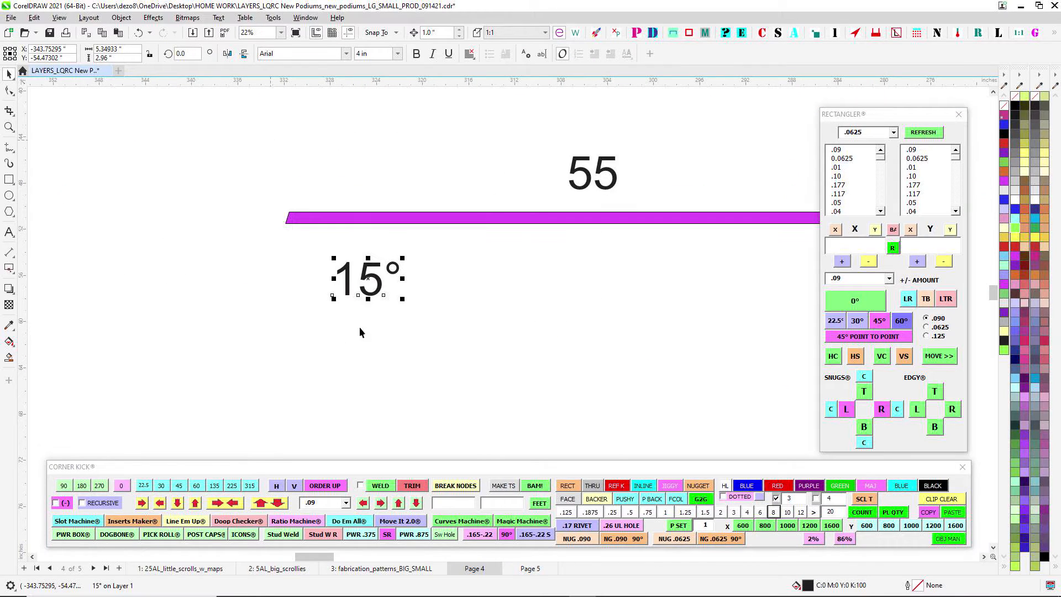
drag(370, 281, 240, 219)
- Duplicate the 15° label and place the copy beside the slanted right end of the second magenta 55 post
scroll(346, 156, down, 5)
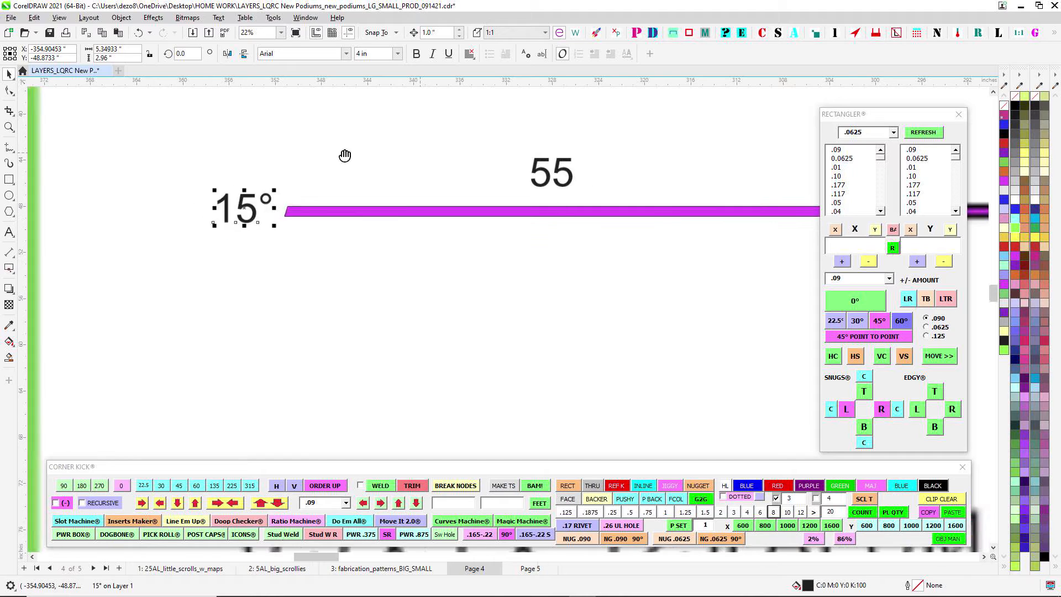
drag(196, 173, 748, 186)
right_click(748, 186)
scroll(719, 191, down, 2)
drag(677, 198, 367, 275)
click(563, 267)
scroll(426, 254, up, 5)
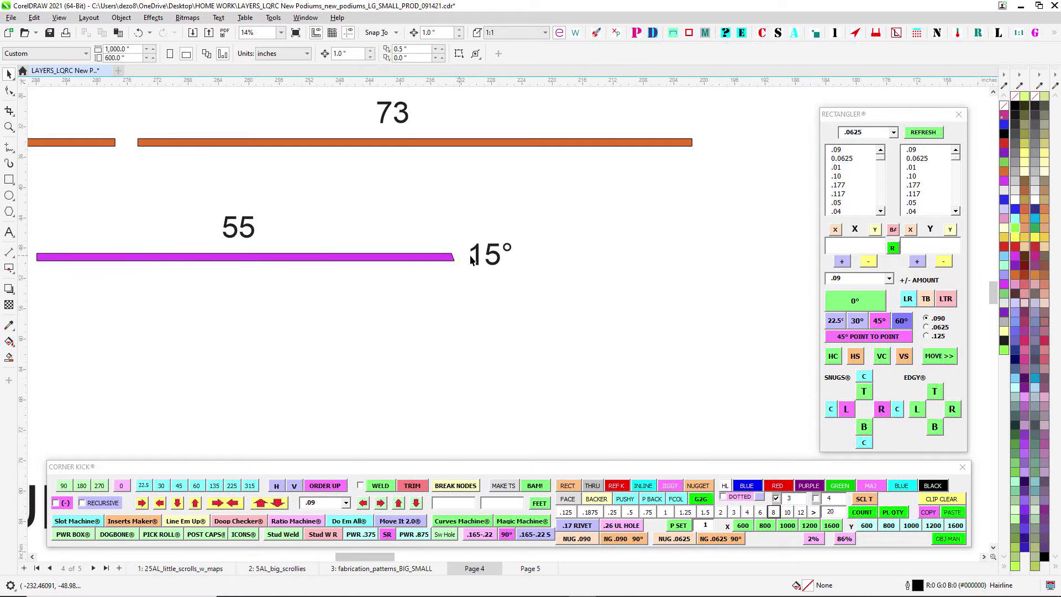
- Examine the small podium's welding gun symbols and the joint between the upright back plate, sloped top and post in the side view
scroll(500, 271, down, 3)
drag(612, 324, 286, 163)
scroll(418, 235, down, 4)
mouse_move(585, 305)
mouse_down()
mouse_move(539, 280)
mouse_move(34, 274)
mouse_up()
scroll(539, 280, up, 6)
scroll(390, 185, up, 1)
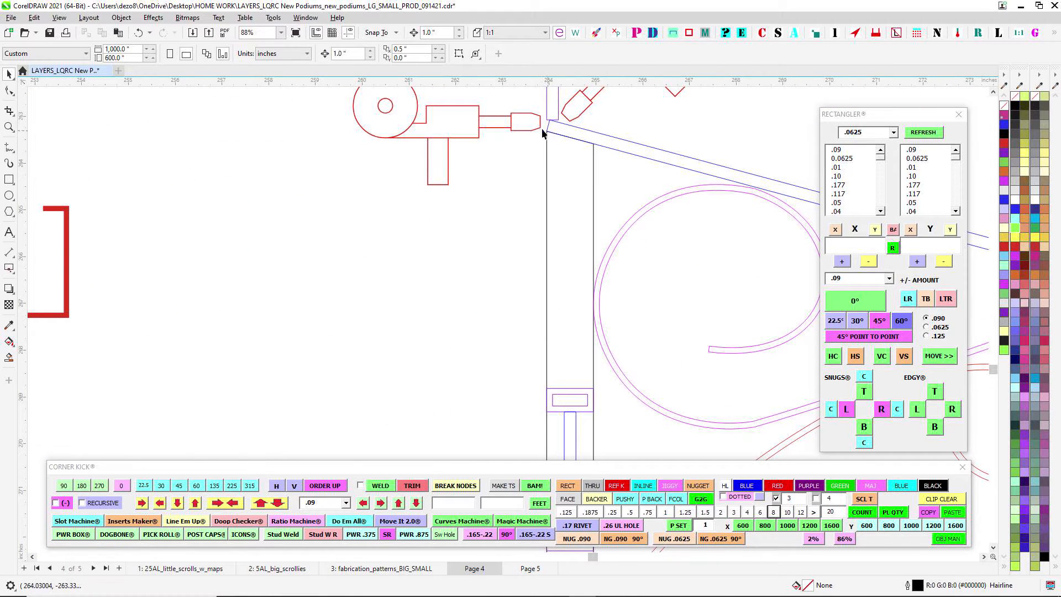
scroll(558, 146, down, 4)
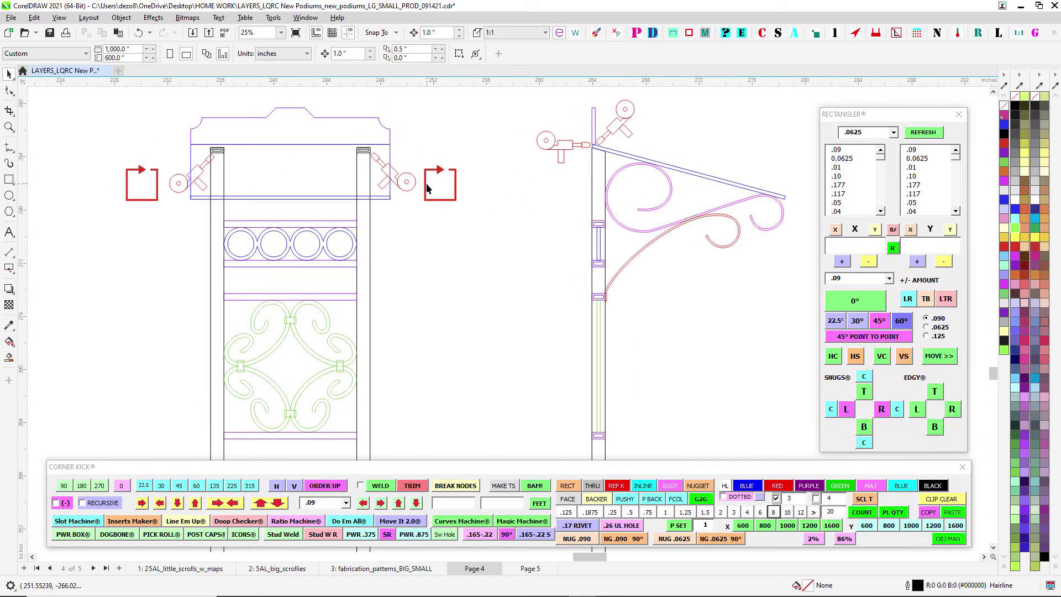
scroll(618, 104, up, 4)
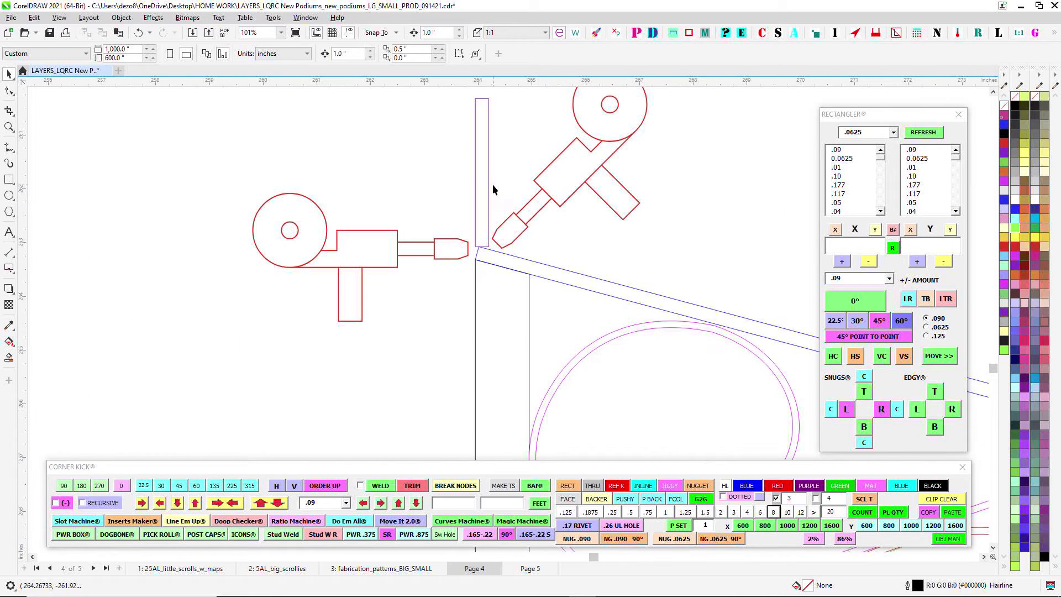
click(488, 190)
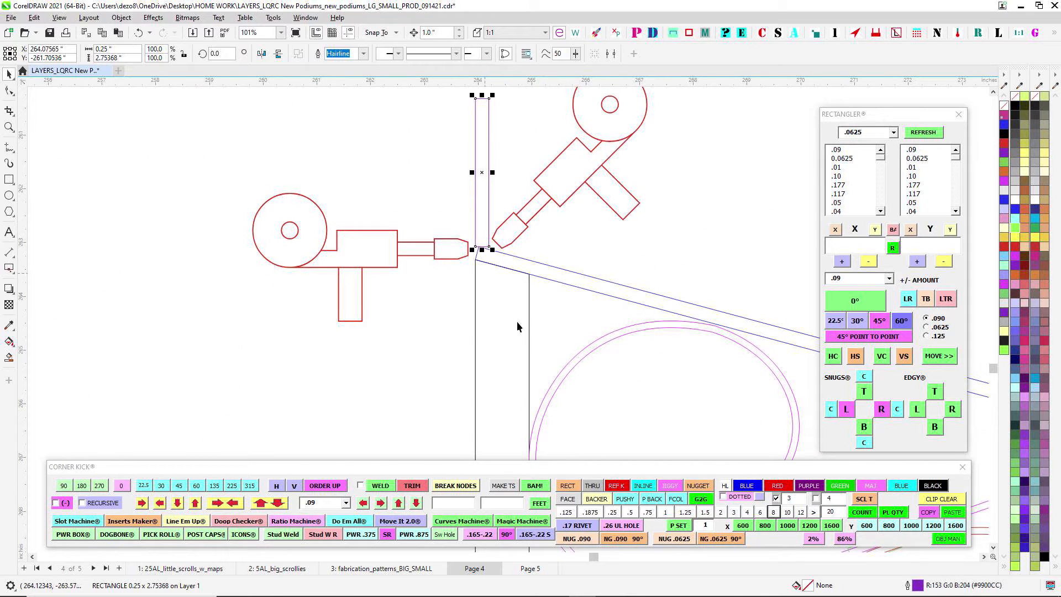
scroll(526, 287, down, 3)
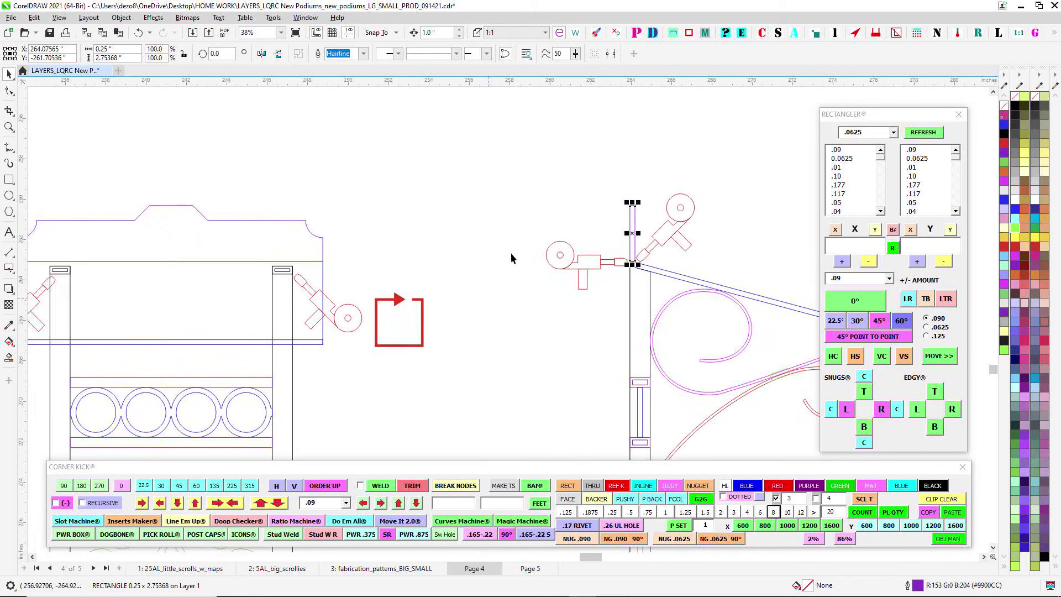
scroll(635, 240, up, 3)
scroll(708, 292, up, 1)
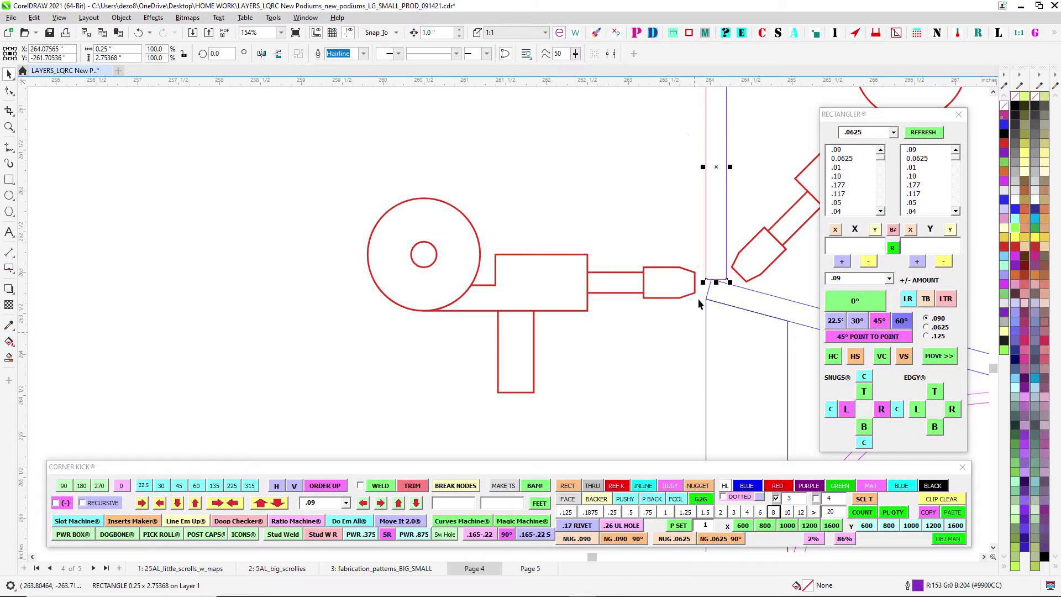
drag(699, 337, 395, 383)
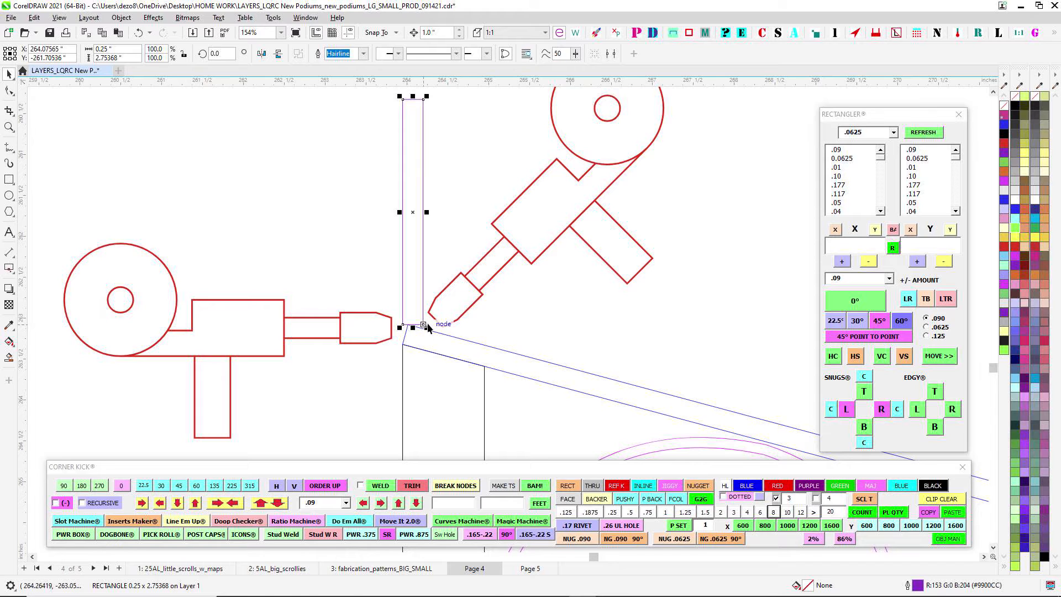
- Examine the reference photos of the existing podiums, focusing on where the back plate meets the sloped top
scroll(427, 327, down, 8)
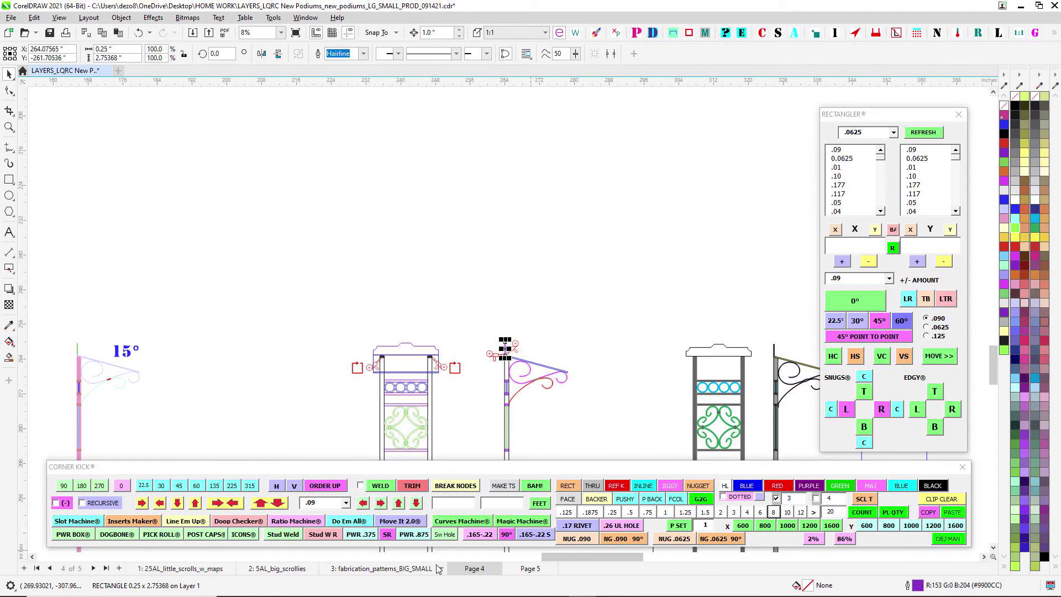
scroll(530, 287, down, 3)
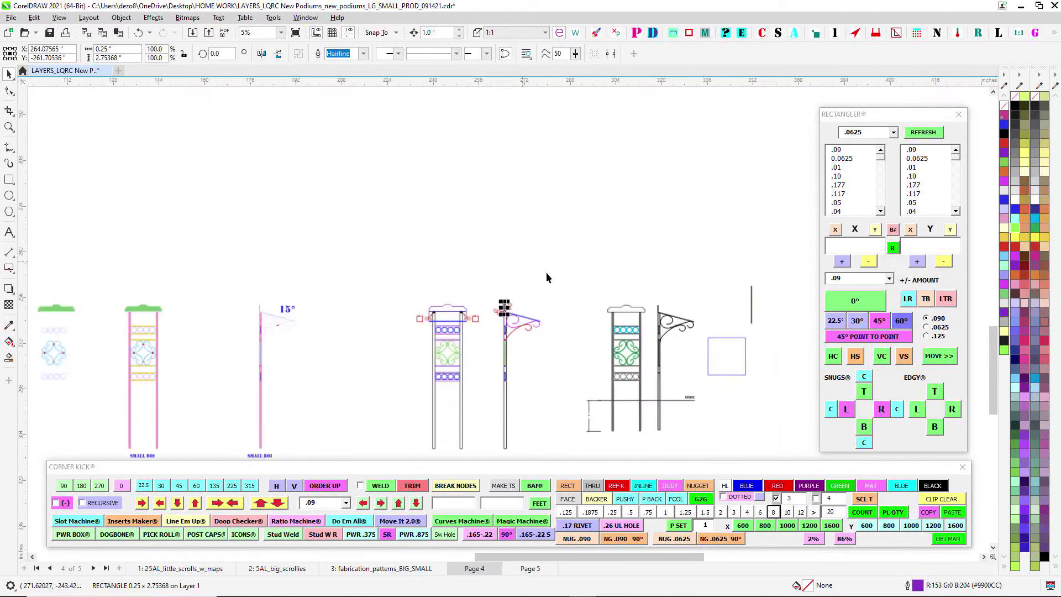
scroll(416, 234, up, 12)
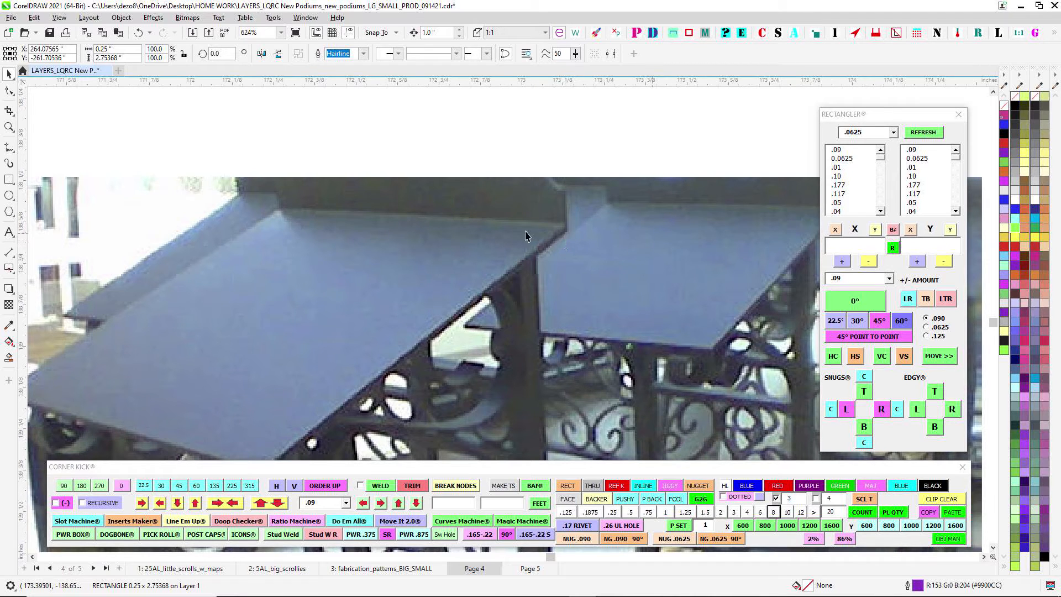
scroll(529, 234, up, 2)
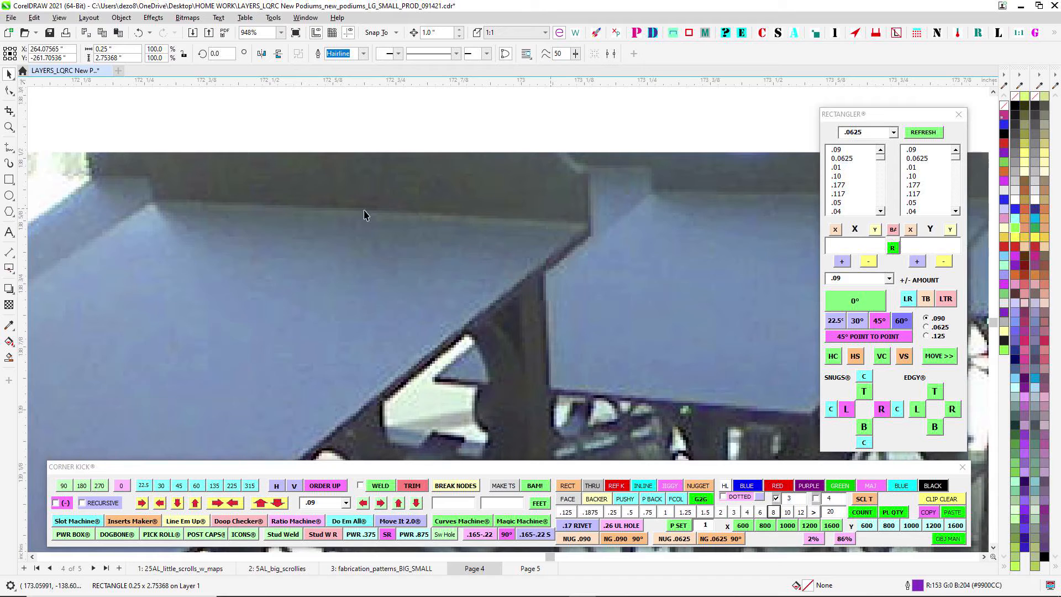
scroll(499, 267, down, 5)
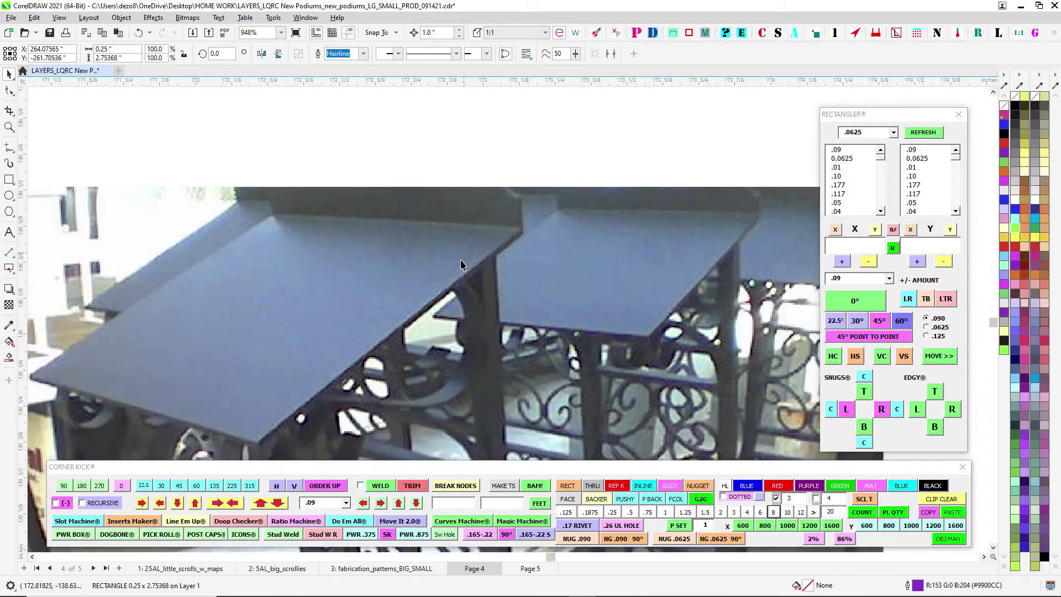
scroll(516, 274, down, 2)
drag(609, 395, 570, 224)
scroll(576, 230, down, 2)
scroll(203, 159, up, 4)
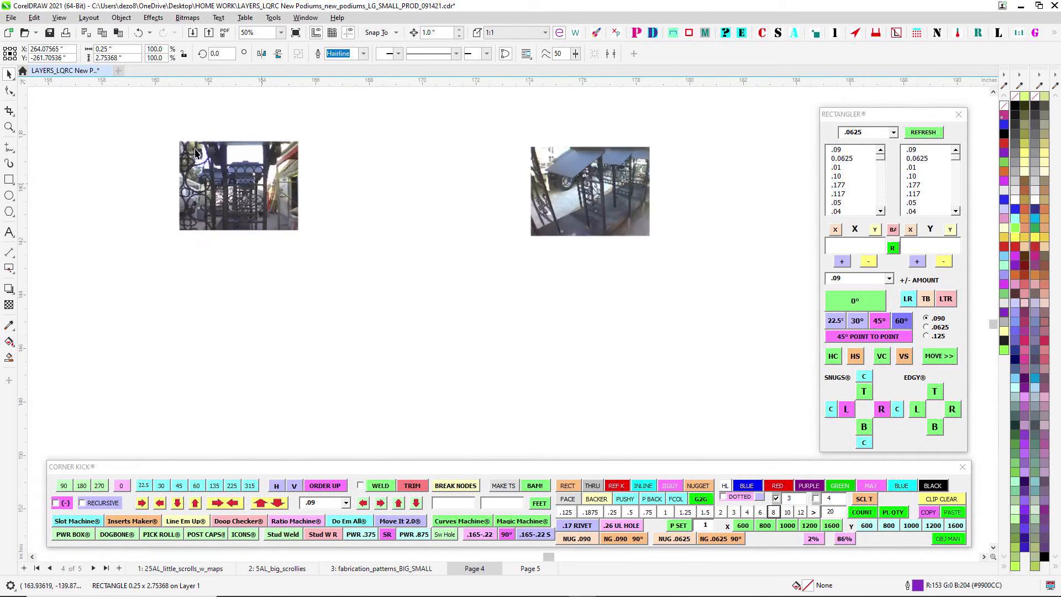
scroll(285, 206, up, 1)
scroll(289, 211, down, 2)
scroll(493, 278, down, 2)
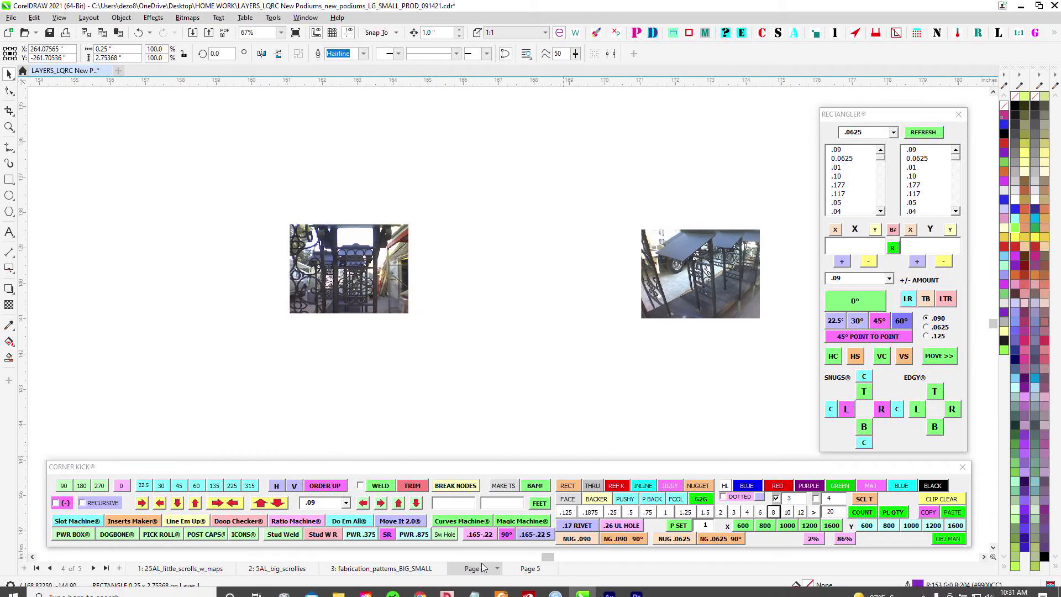
- Select the blue scroll under the yellow sloped top in the small podium's colored side view
scroll(520, 298, down, 10)
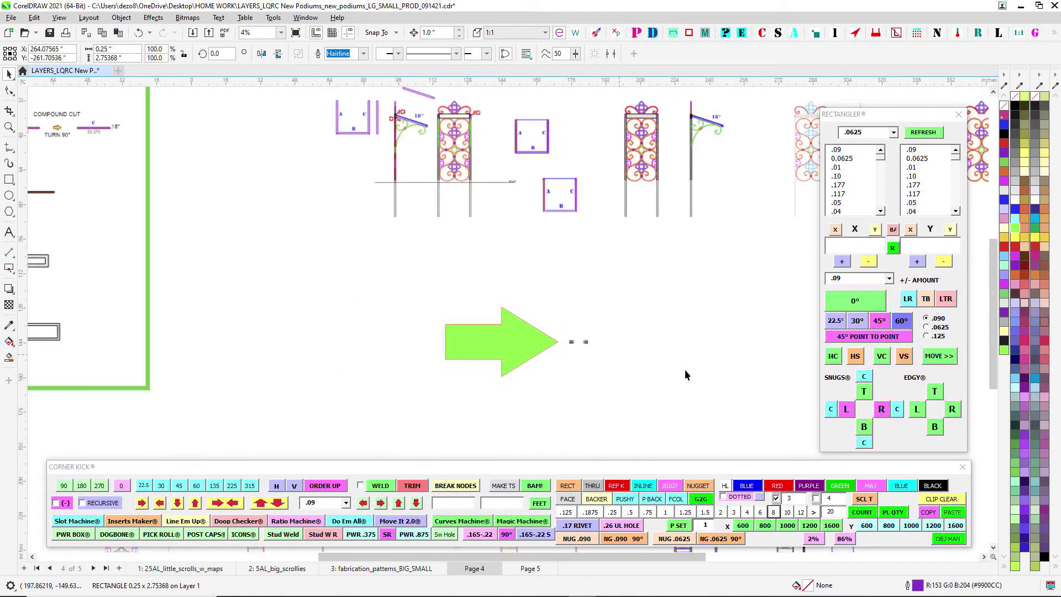
scroll(462, 237, up, 9)
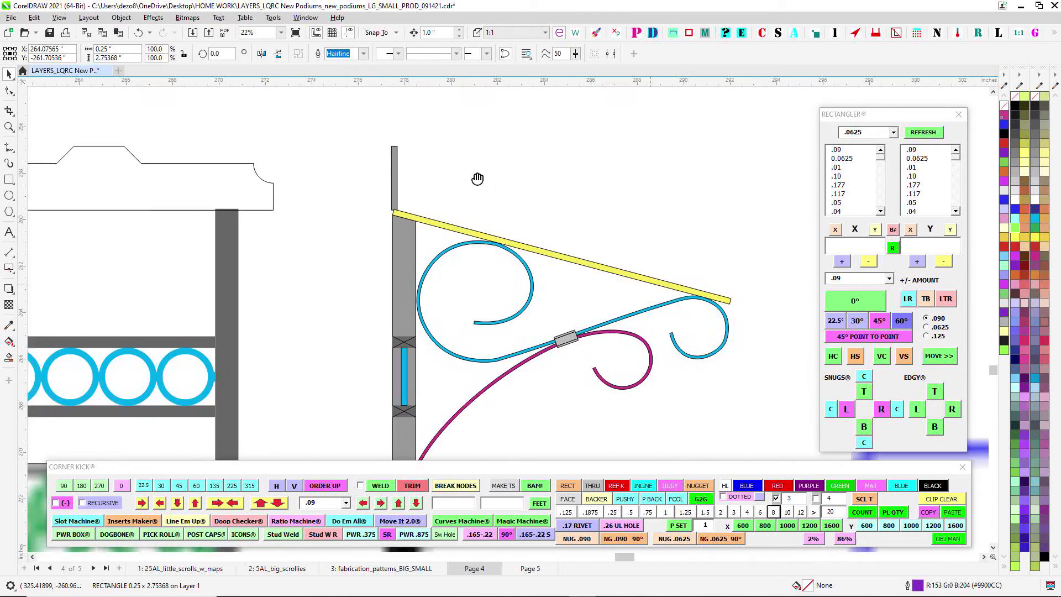
scroll(531, 155, down, 3)
click(575, 178)
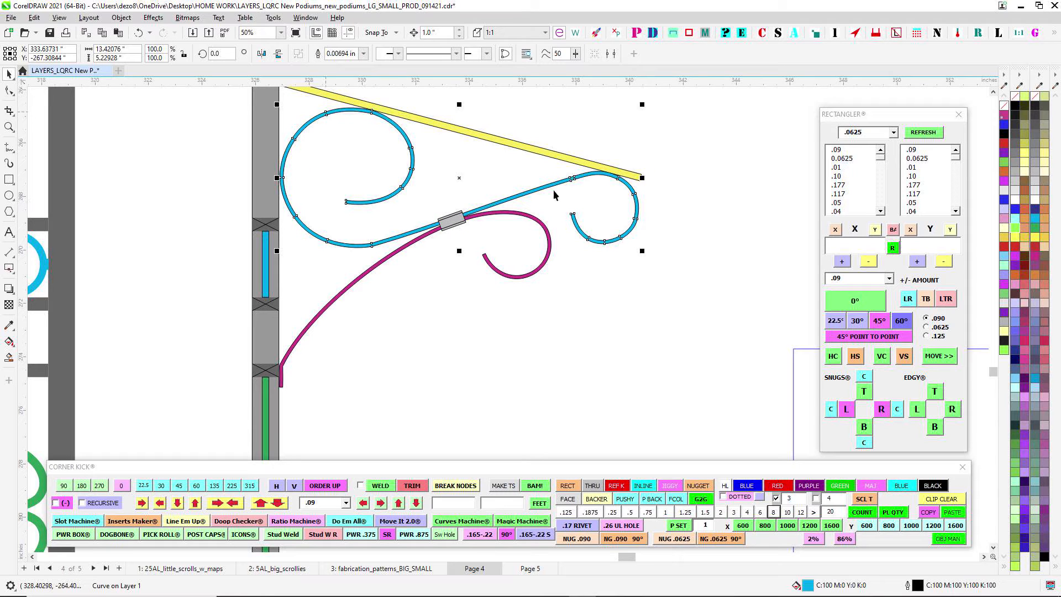
- Examine the lower red scroll's straight end where it meets the post in the small podium's outlined side view
scroll(630, 199, down, 3)
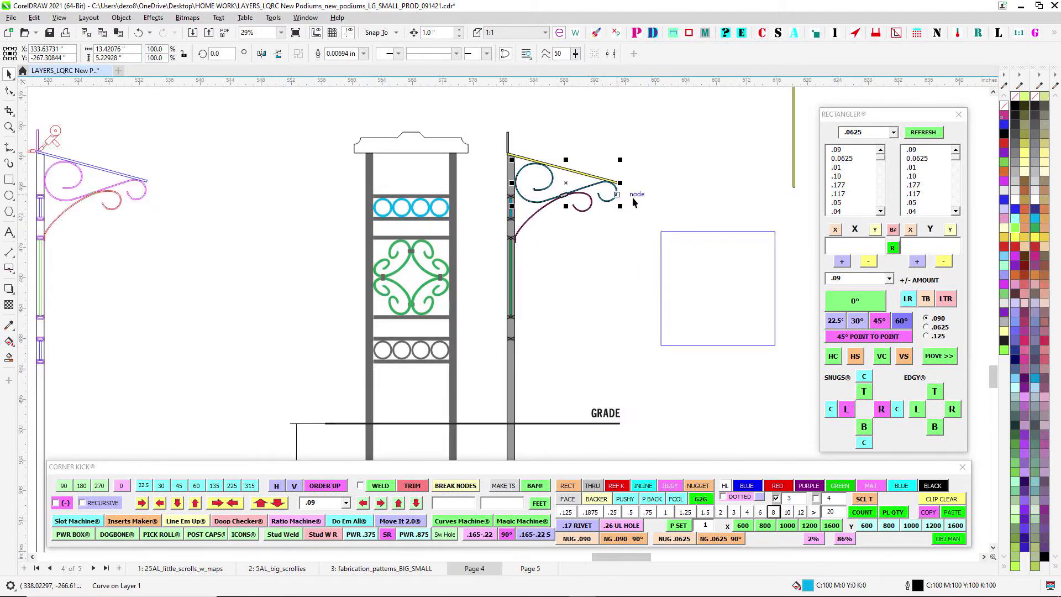
scroll(632, 206, down, 3)
drag(449, 194, 591, 194)
scroll(552, 193, up, 2)
scroll(476, 221, down, 3)
drag(125, 202, 171, 231)
scroll(313, 204, up, 2)
scroll(343, 220, down, 1)
scroll(171, 231, down, 1)
scroll(418, 209, up, 6)
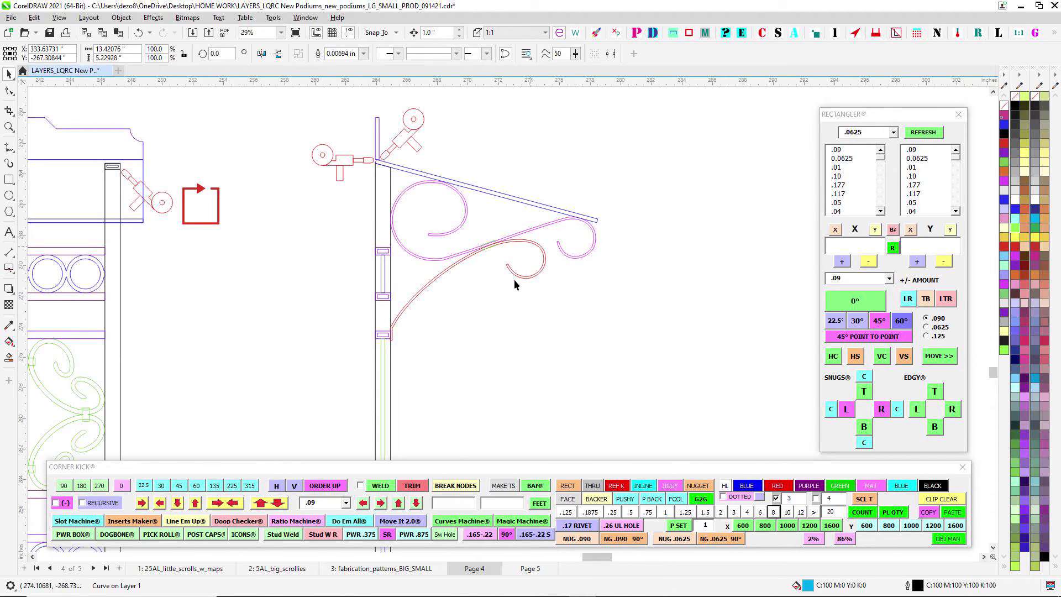
scroll(380, 345, up, 5)
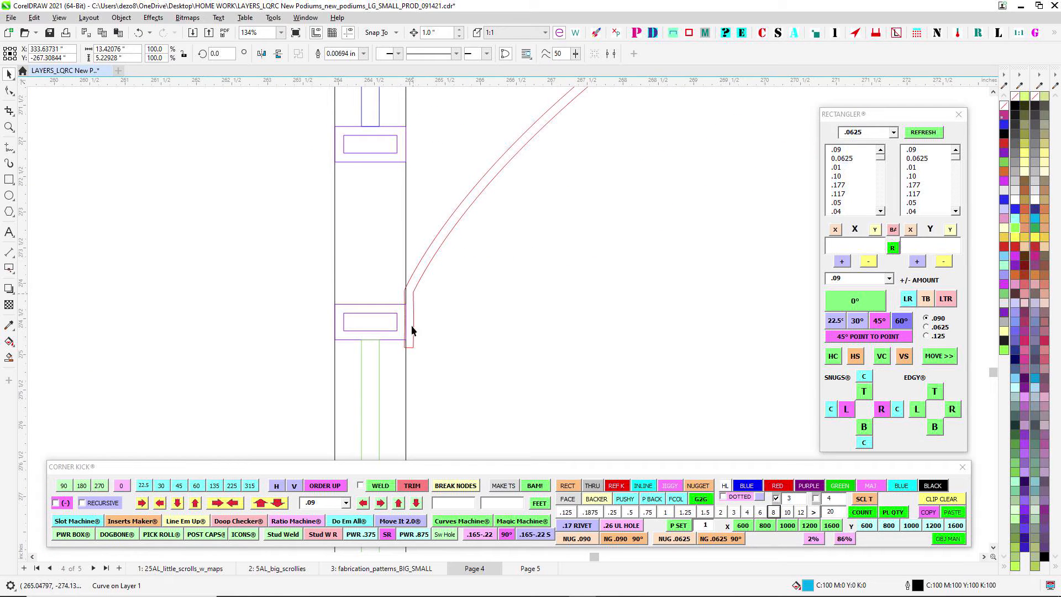
scroll(478, 236, down, 3)
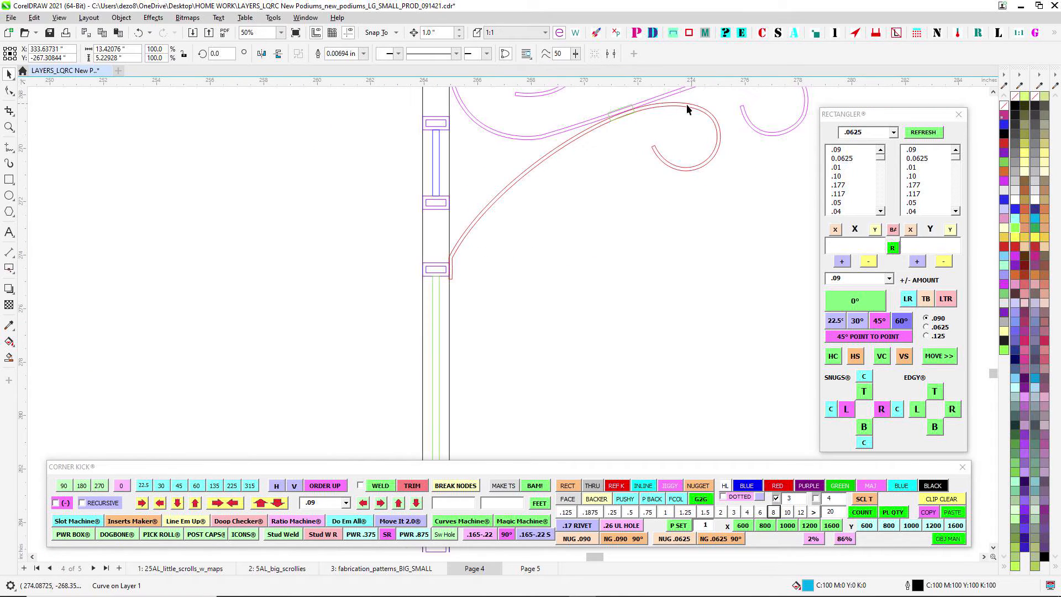
- Examine the pale green lower scroll, its red collar and its end against the pink post in the 15° side view
scroll(519, 298, down, 4)
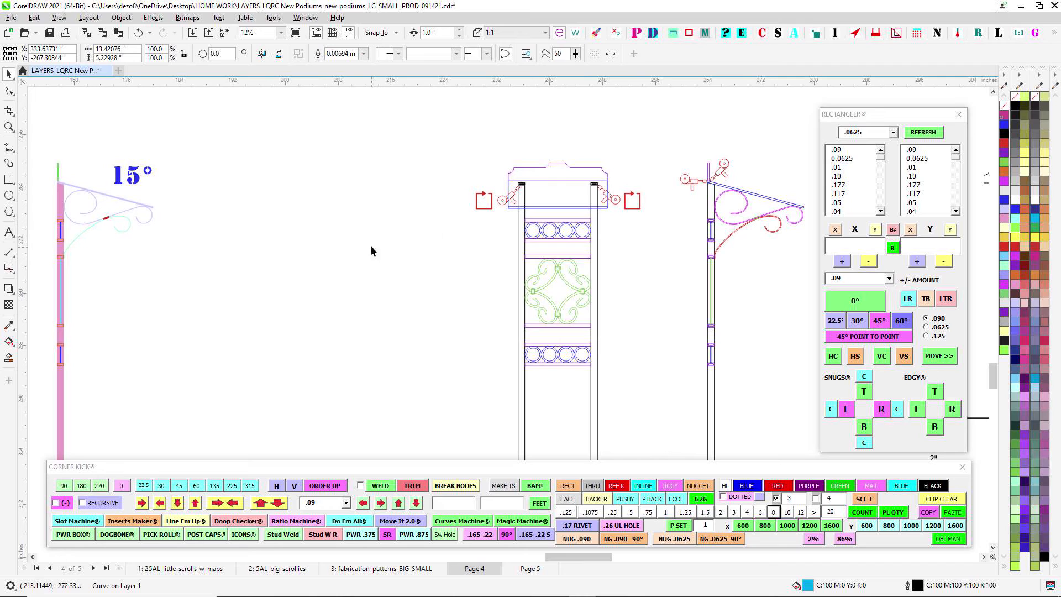
drag(453, 234, 753, 224)
scroll(387, 189, up, 2)
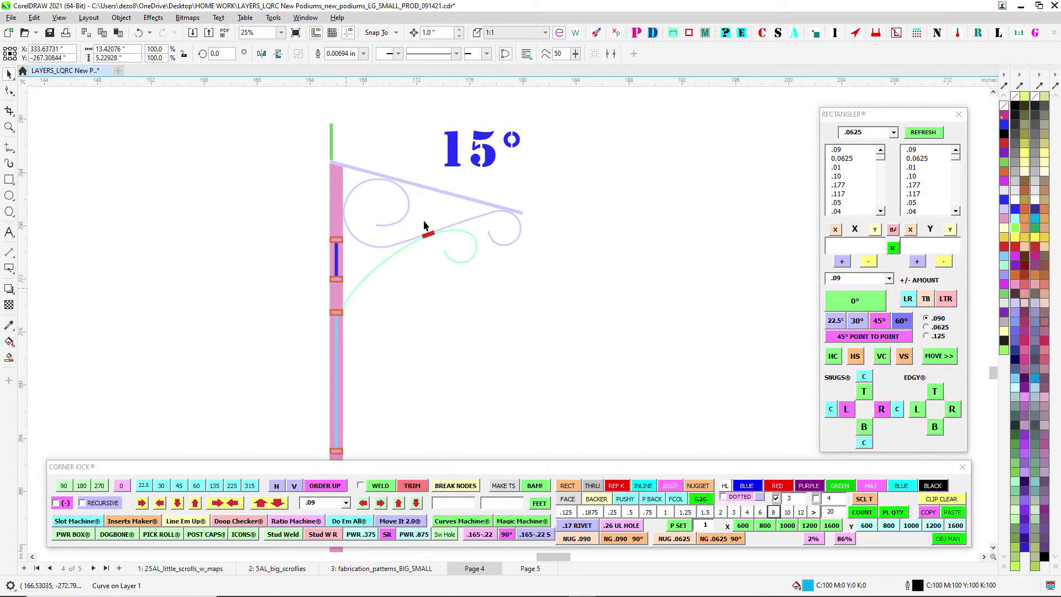
scroll(445, 198, down, 1)
scroll(436, 204, up, 2)
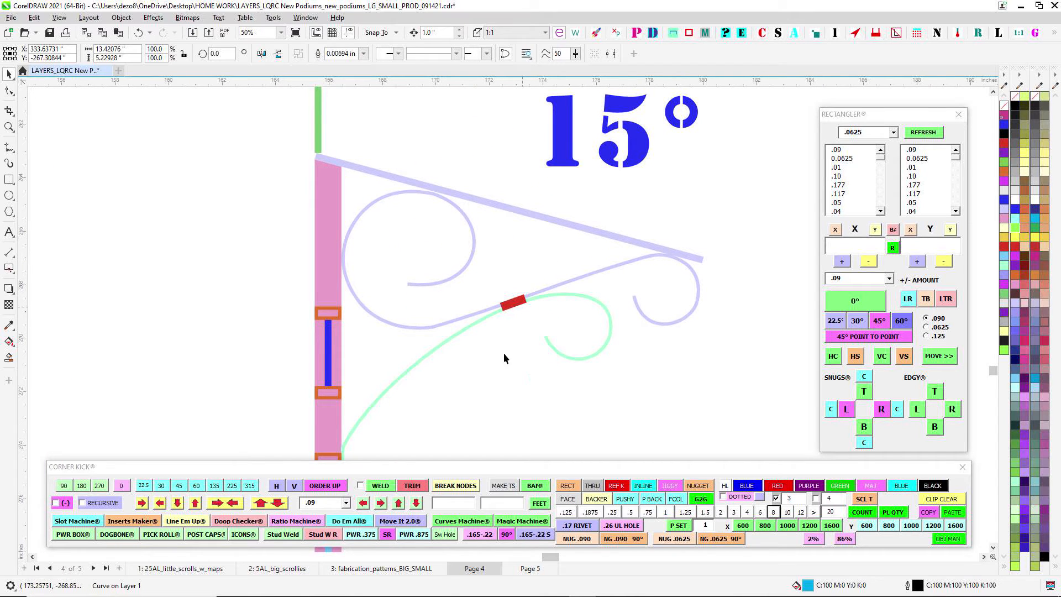
scroll(469, 256, down, 3)
scroll(402, 320, up, 5)
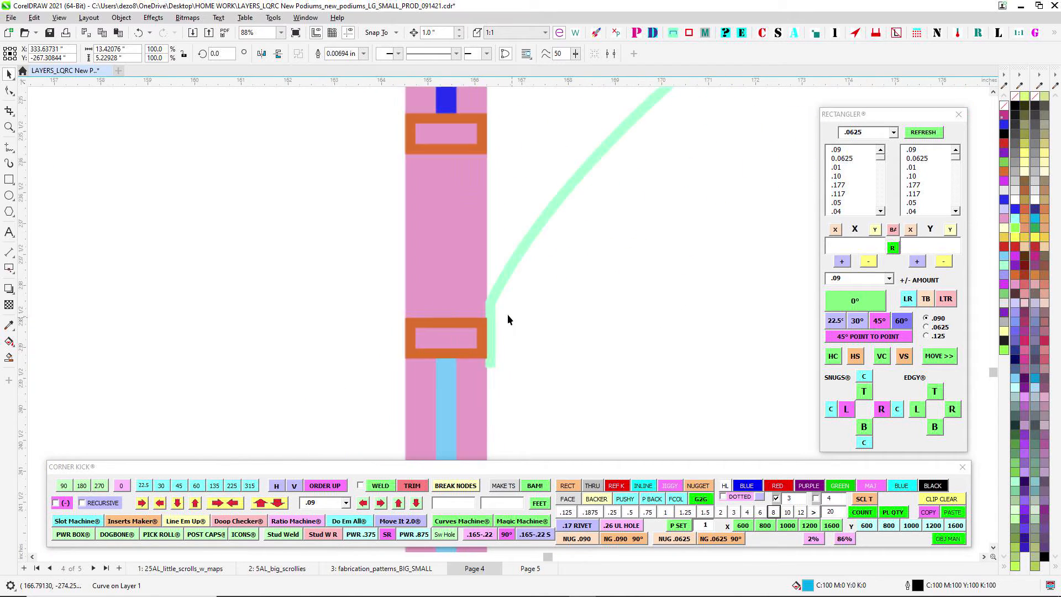
scroll(507, 320, up, 5)
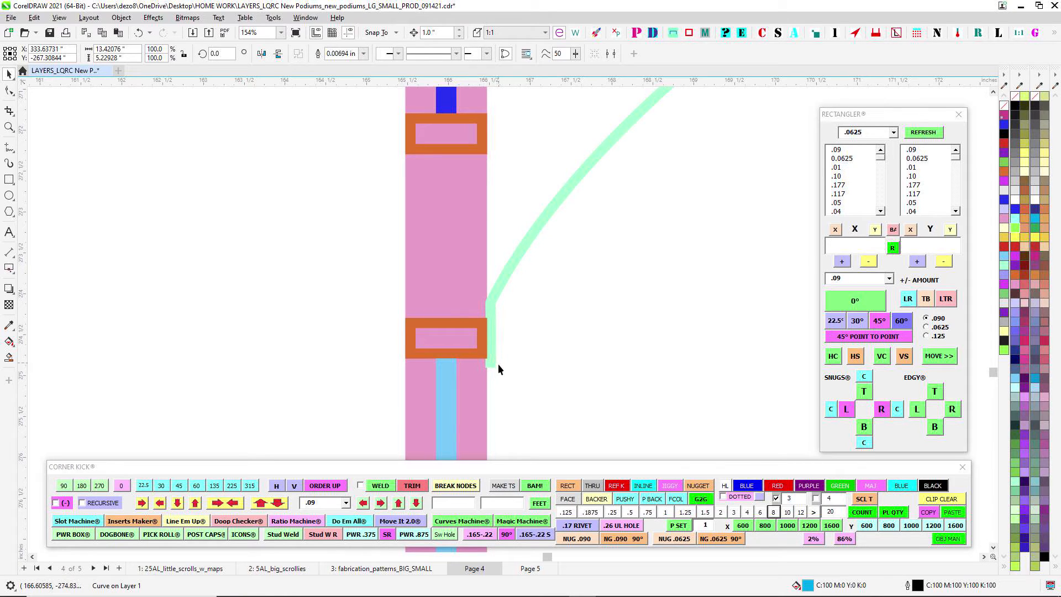
scroll(497, 363, down, 10)
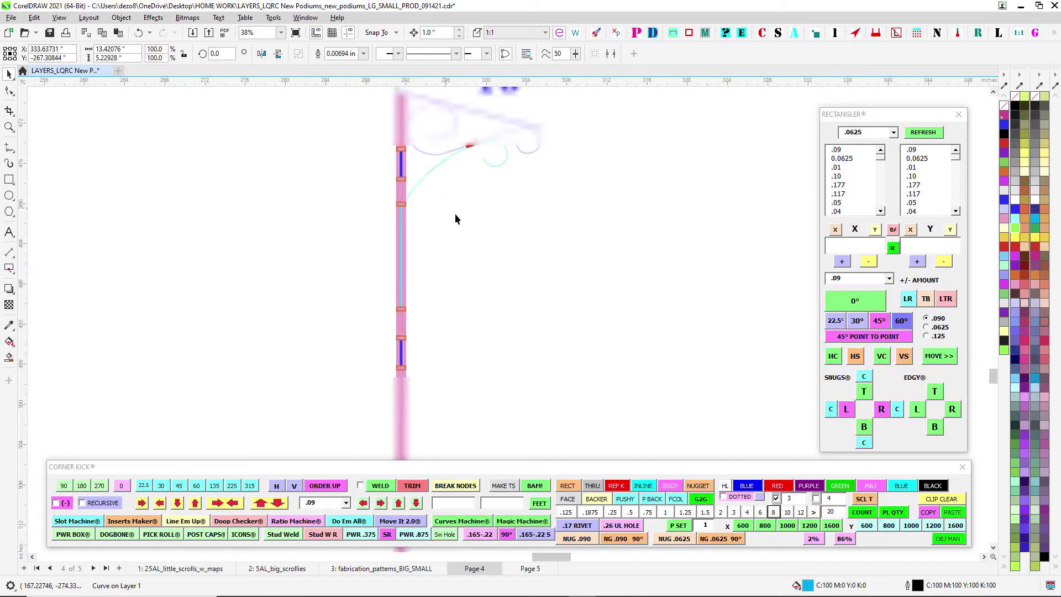
- Examine the reference photo of the existing podiums, focusing on the scrolls and posts beneath the sloped tops
scroll(567, 204, up, 10)
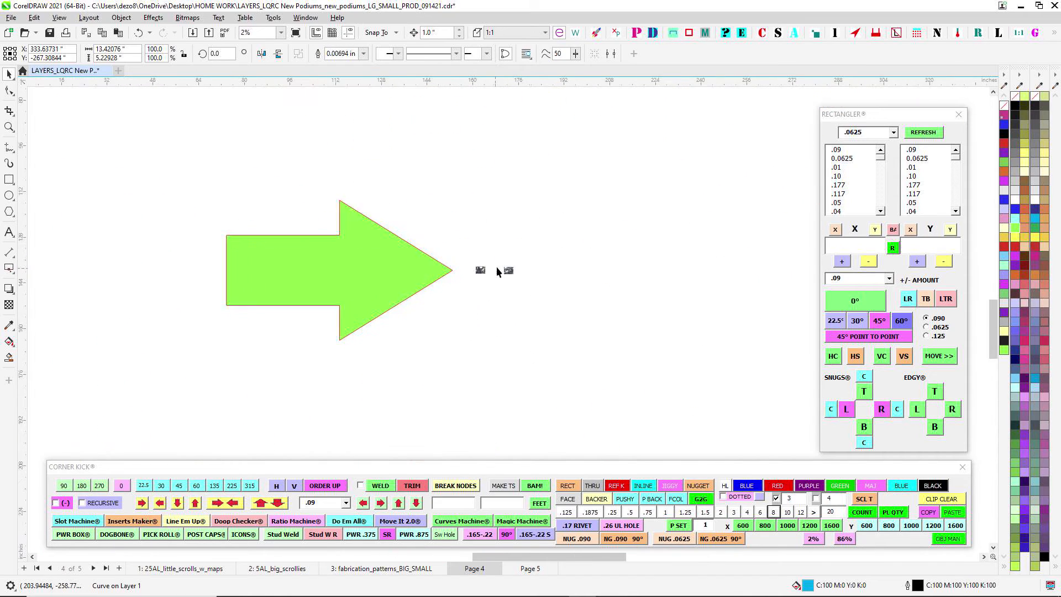
scroll(571, 260, up, 8)
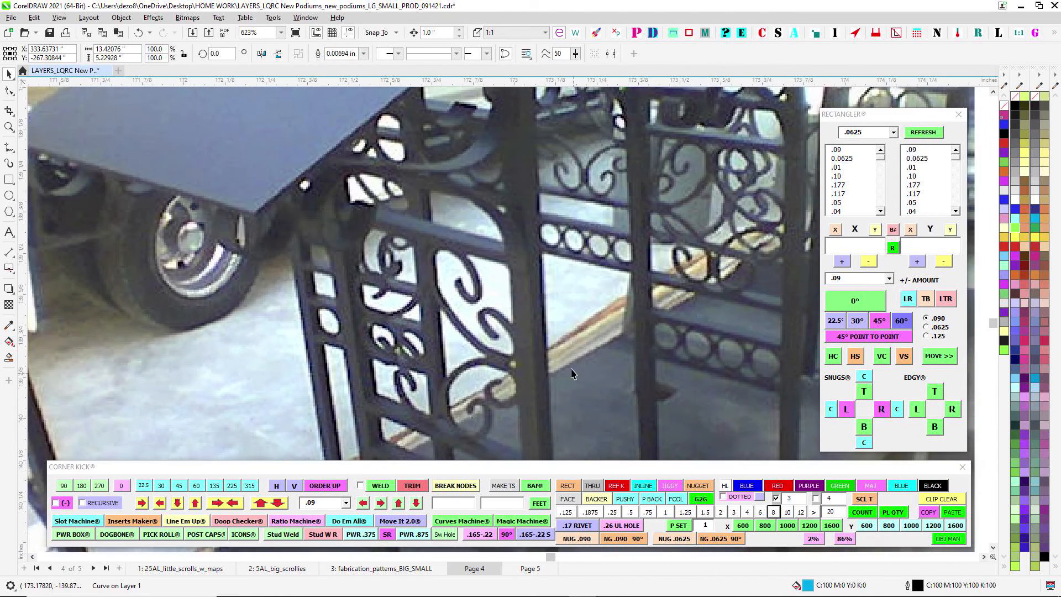
scroll(520, 230, up, 3)
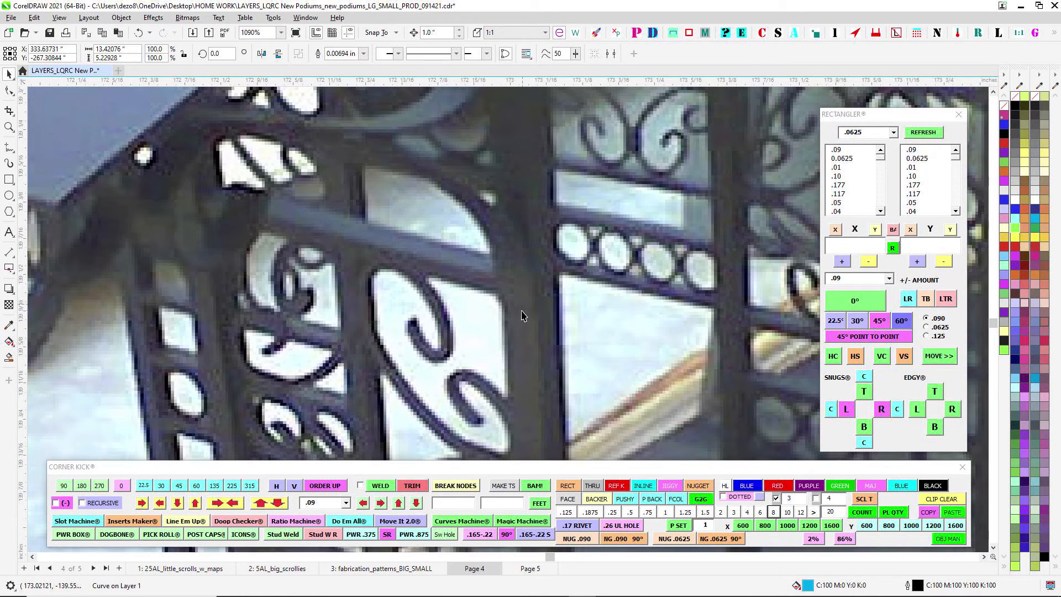
scroll(523, 315, down, 3)
scroll(245, 277, up, 3)
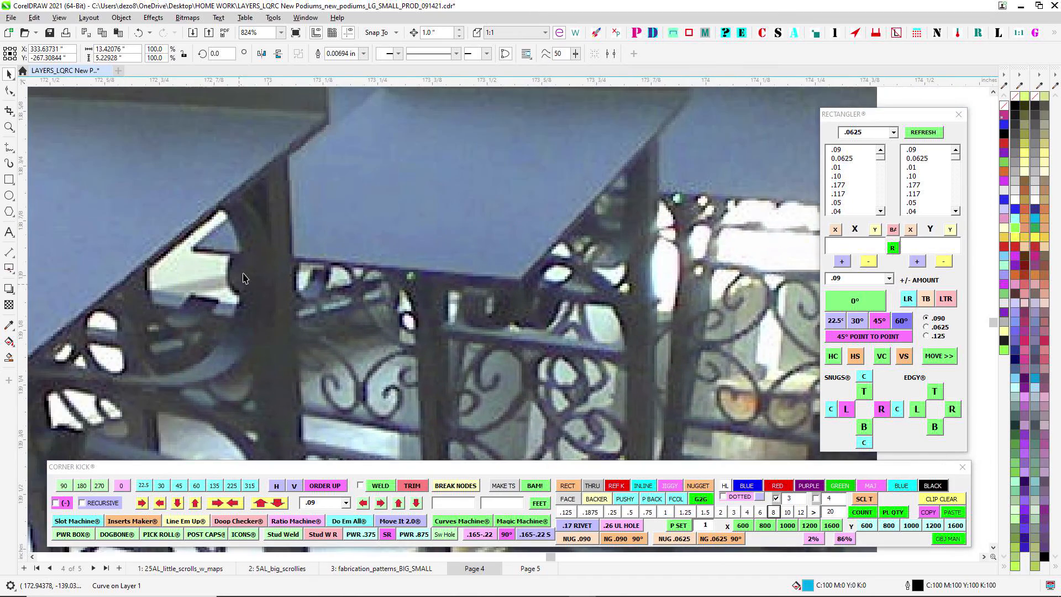
scroll(245, 278, up, 1)
click(276, 267)
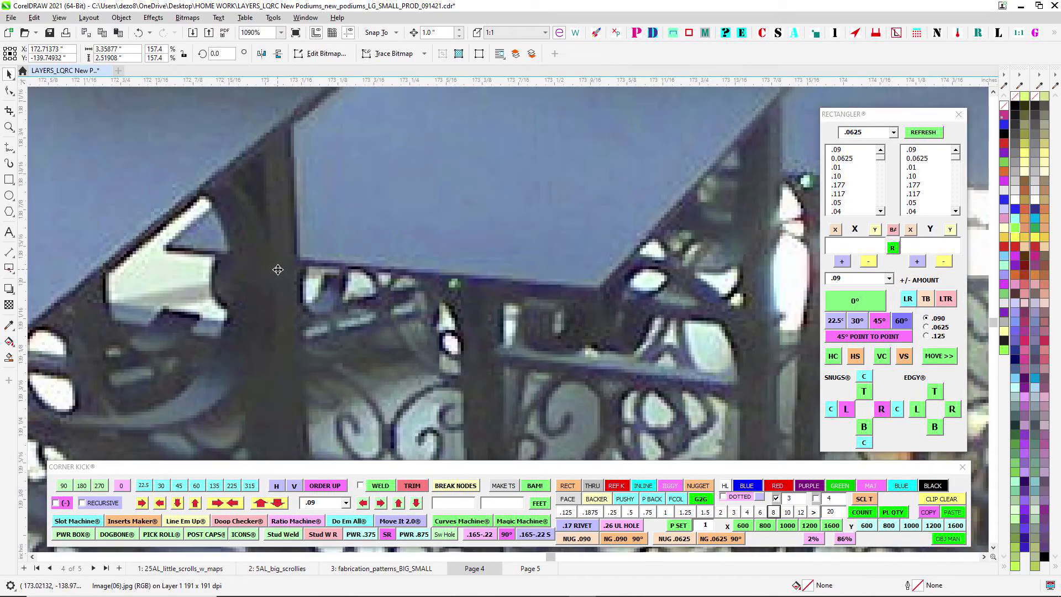
scroll(276, 268, down, 3)
drag(238, 325, 493, 273)
scroll(330, 317, down, 4)
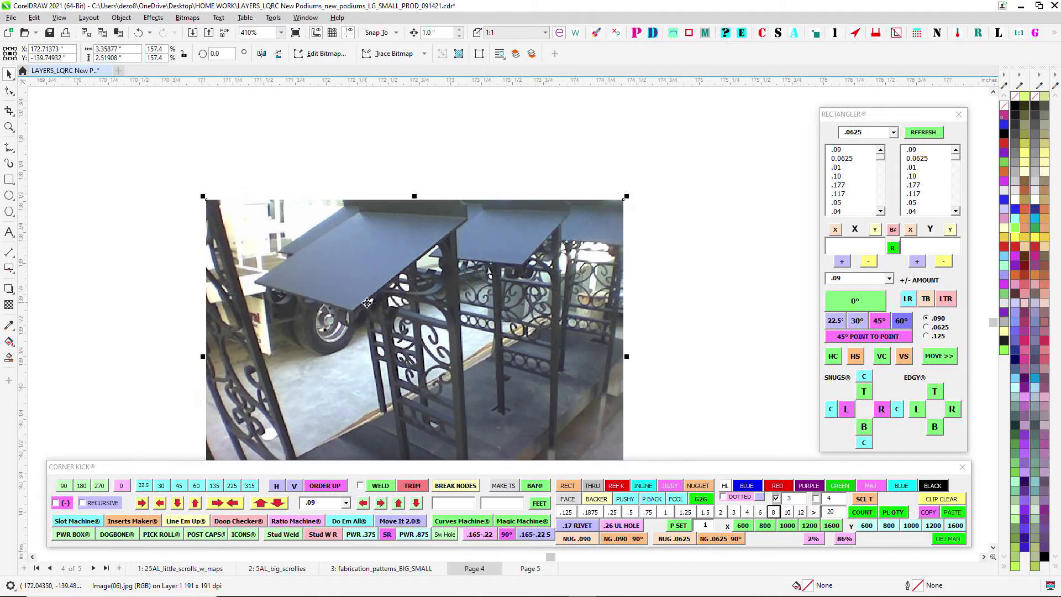
scroll(371, 301, up, 3)
drag(787, 280, 526, 260)
scroll(237, 224, up, 3)
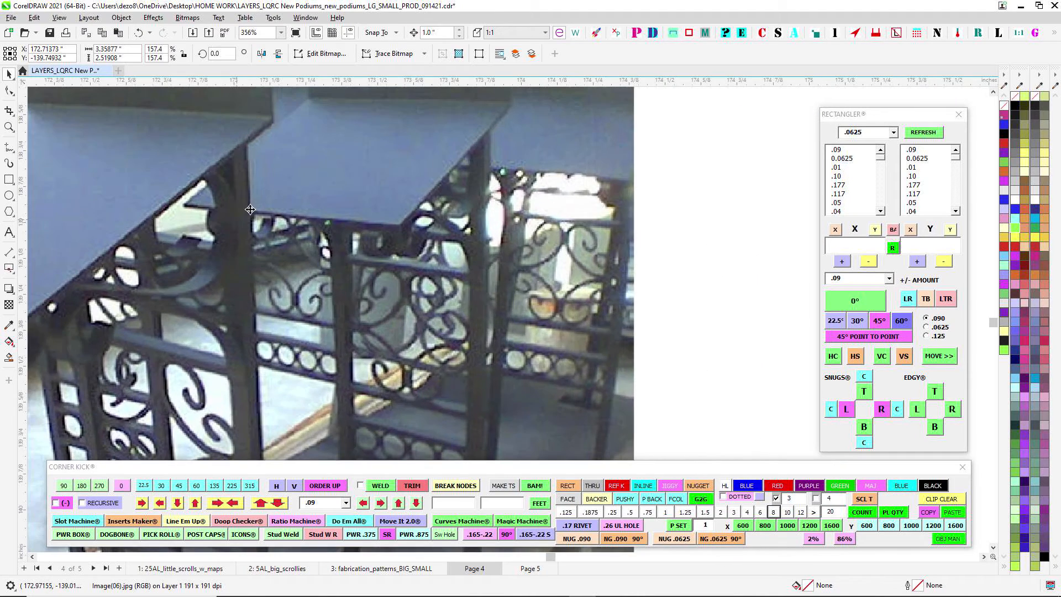
scroll(675, 243, down, 10)
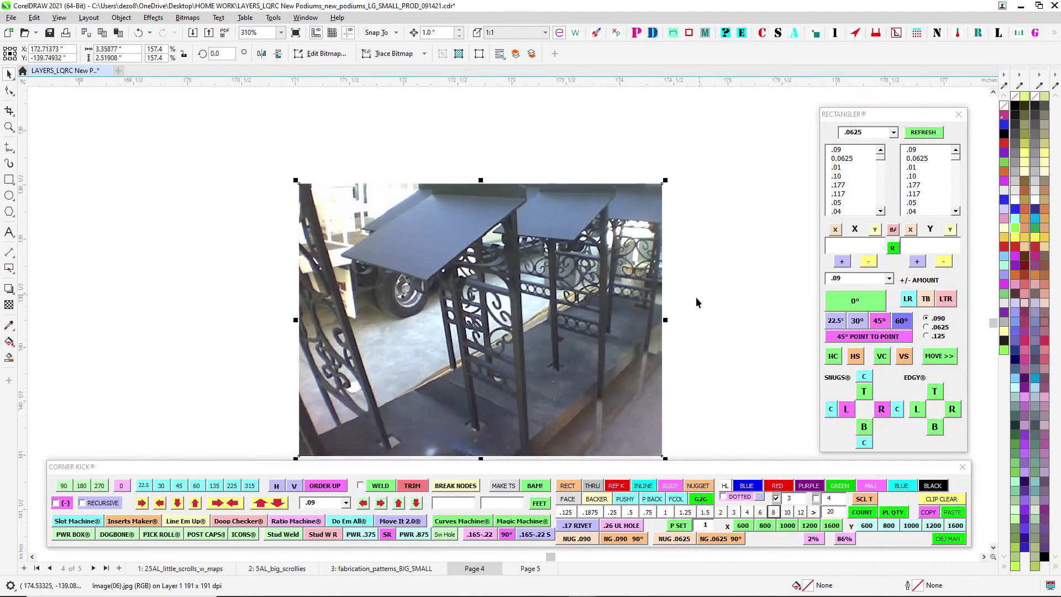
drag(715, 313, 645, 186)
scroll(644, 186, up, 1)
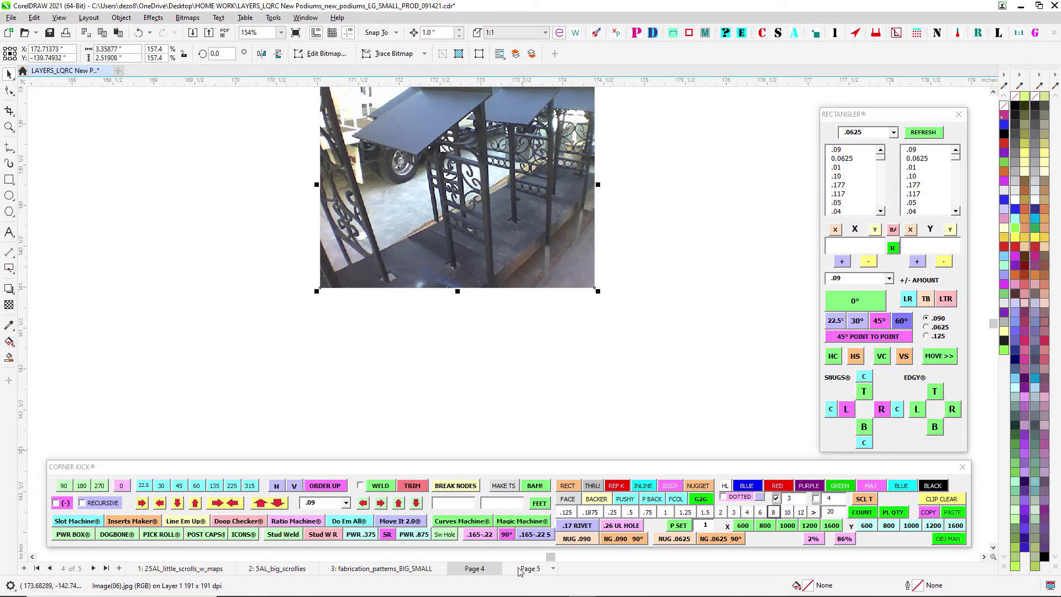
scroll(486, 331, down, 5)
- Select the upper collar of the green scroll panel in the small podium's outlined front view and examine its fit
scroll(489, 317, down, 8)
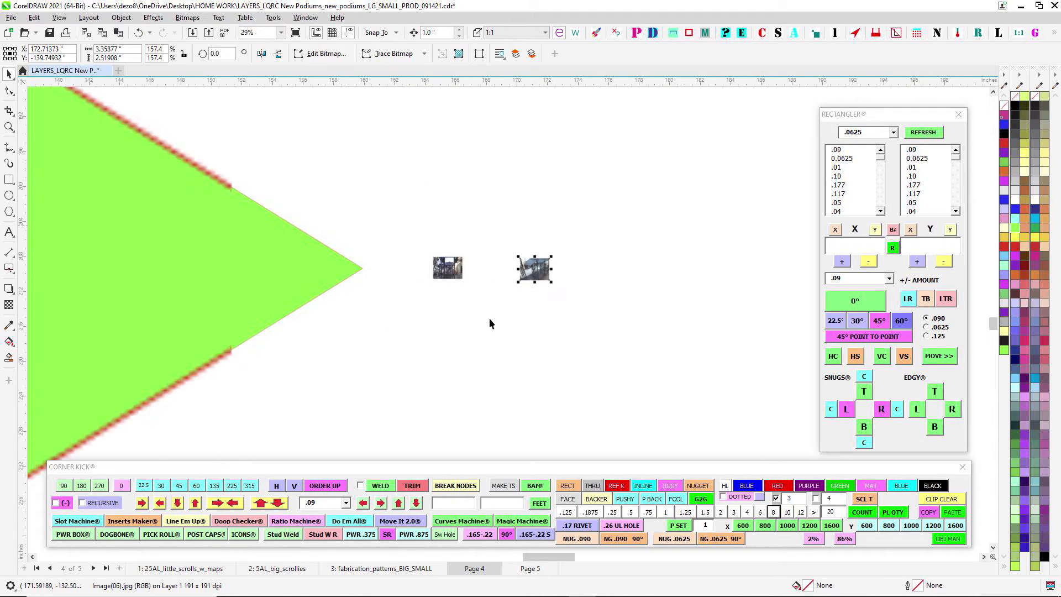
scroll(585, 331, down, 3)
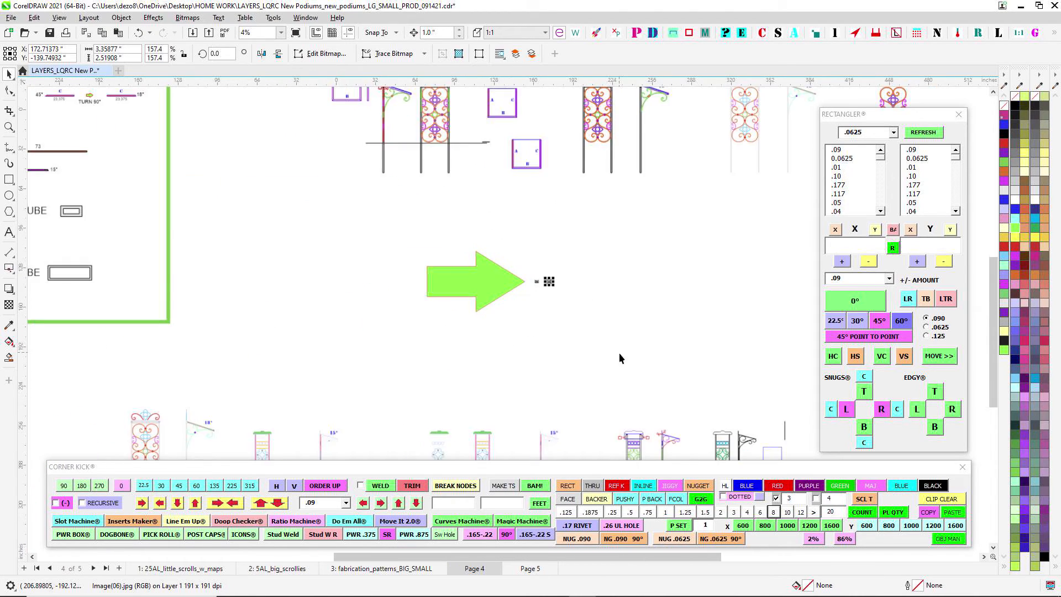
scroll(492, 356, up, 8)
scroll(507, 220, up, 5)
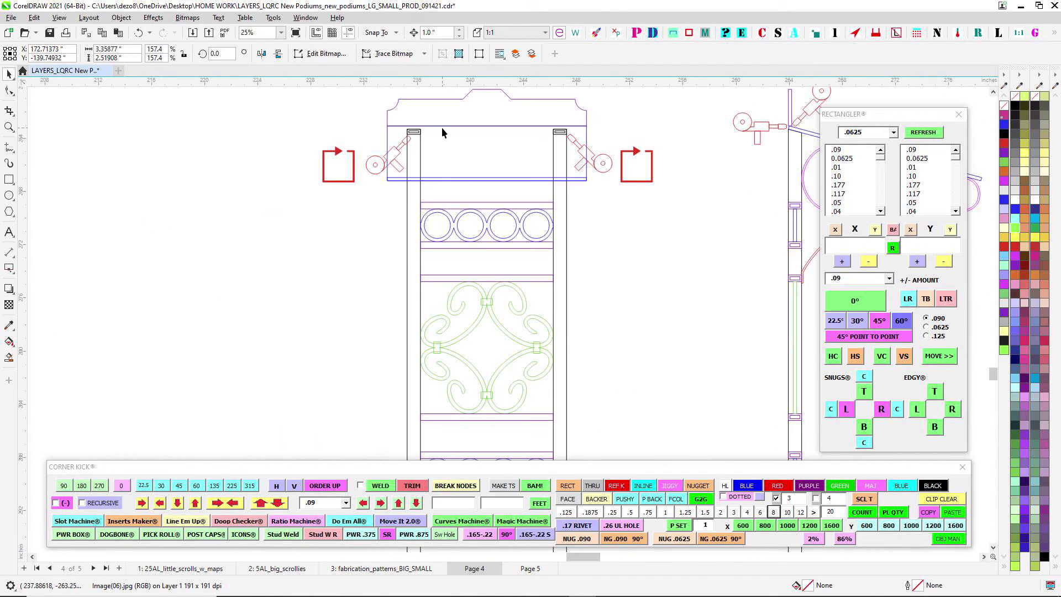
scroll(442, 131, down, 2)
scroll(418, 186, up, 1)
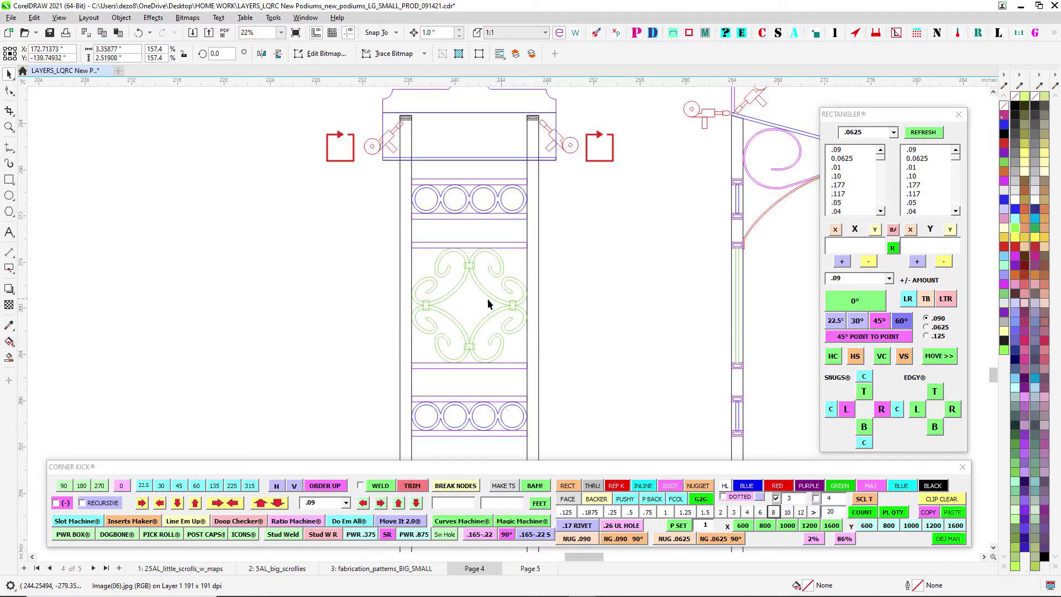
scroll(456, 261, up, 5)
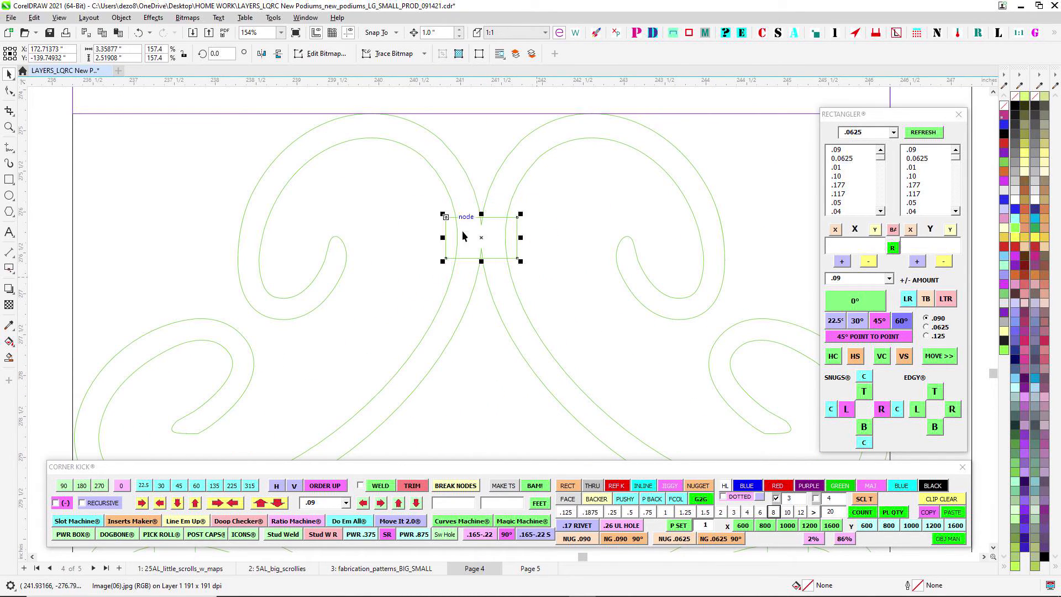
drag(434, 201, 528, 288)
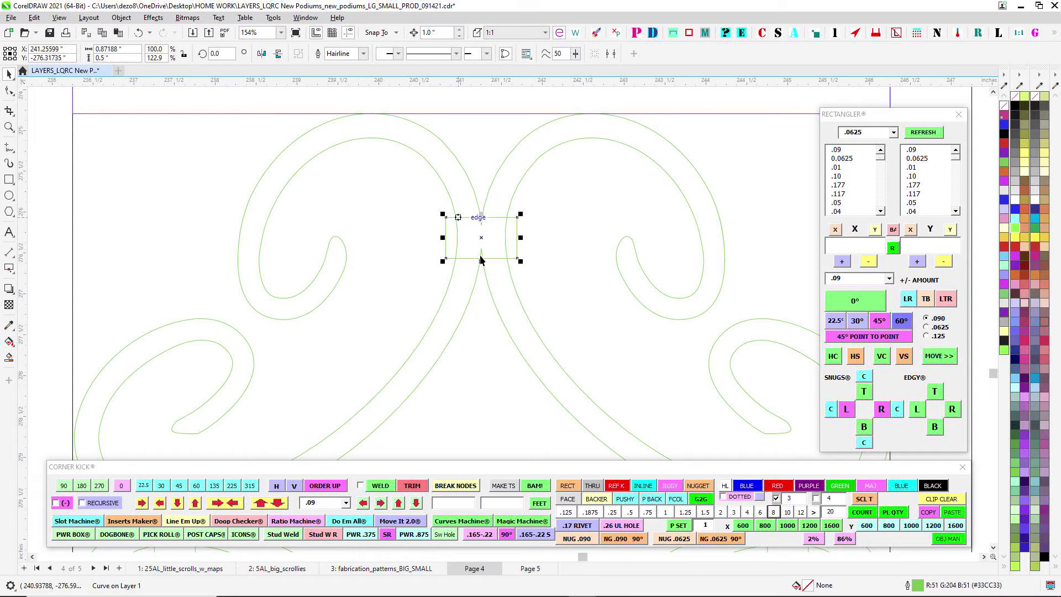
scroll(476, 226, down, 3)
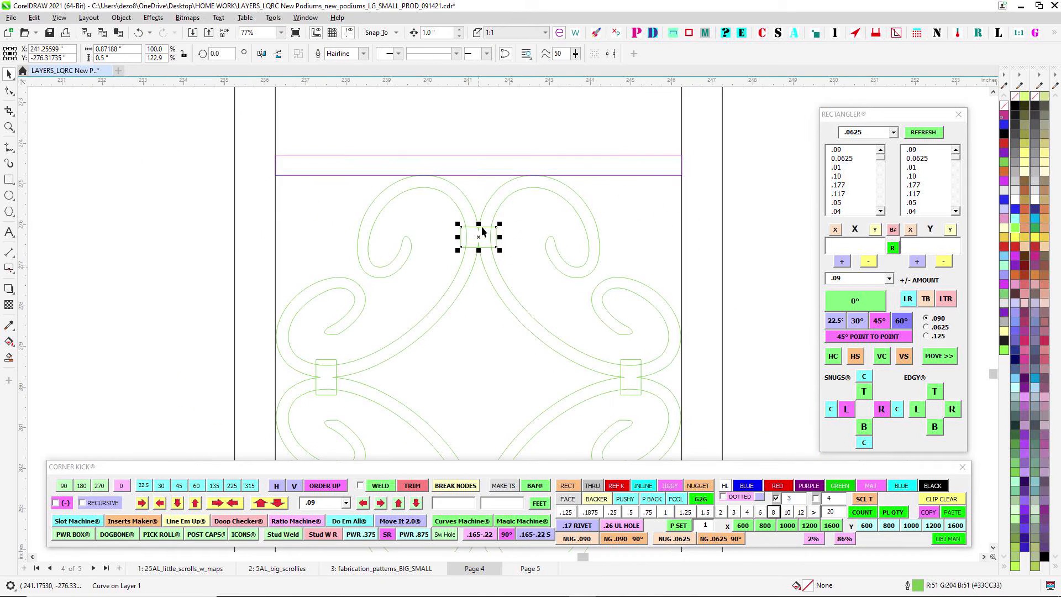
scroll(480, 236, up, 3)
scroll(558, 294, down, 3)
scroll(442, 244, up, 2)
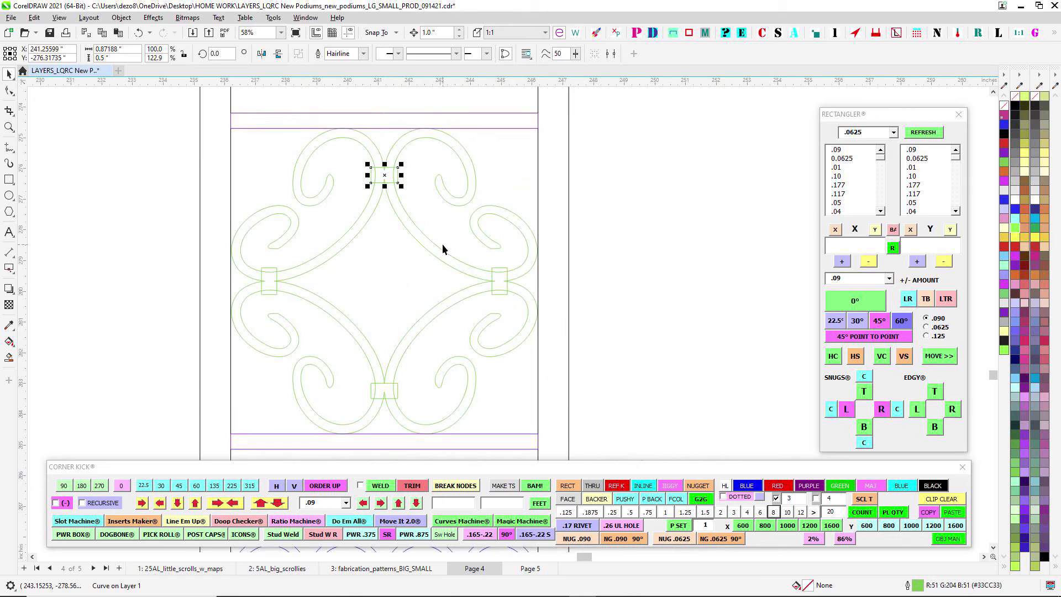
- Select the slanted collar joining the magenta and red scrolls in the outlined side view, examine it and clear the selection
scroll(442, 215, down, 3)
scroll(501, 291, down, 3)
scroll(521, 287, up, 2)
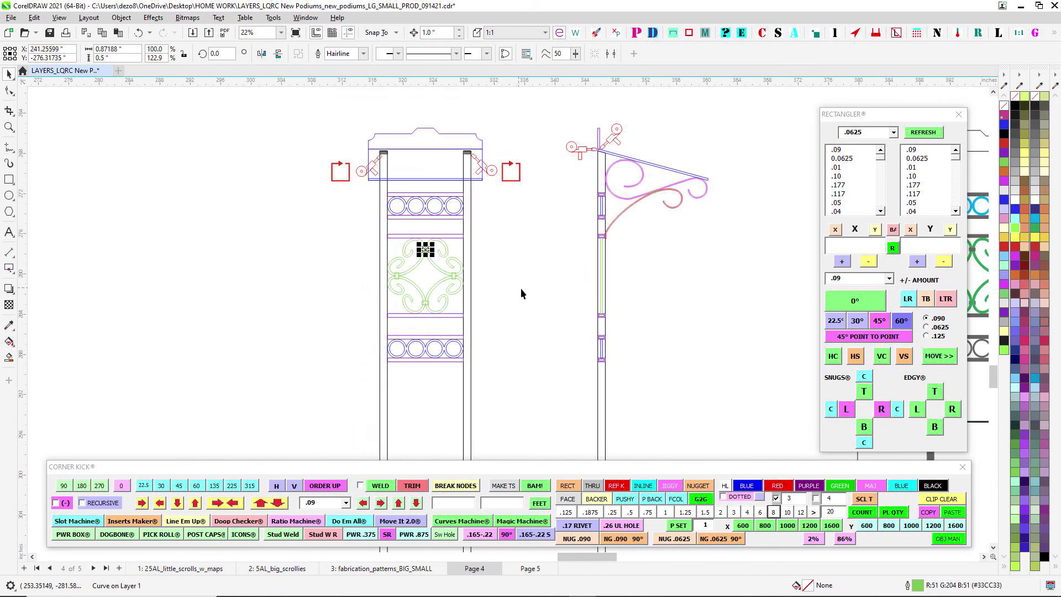
scroll(576, 227, up, 3)
click(638, 229)
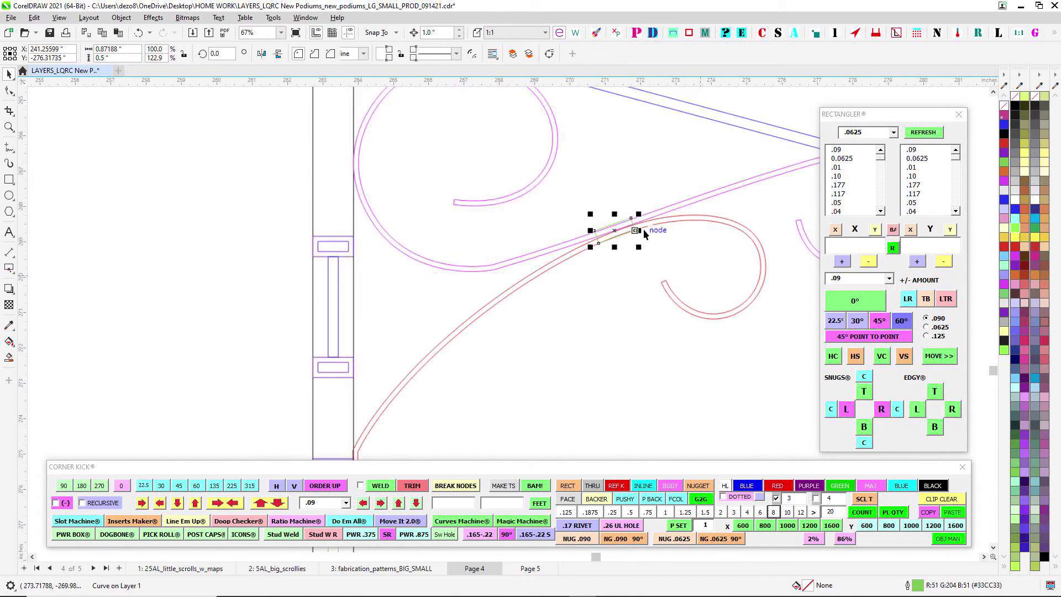
scroll(613, 215, up, 2)
scroll(612, 212, down, 2)
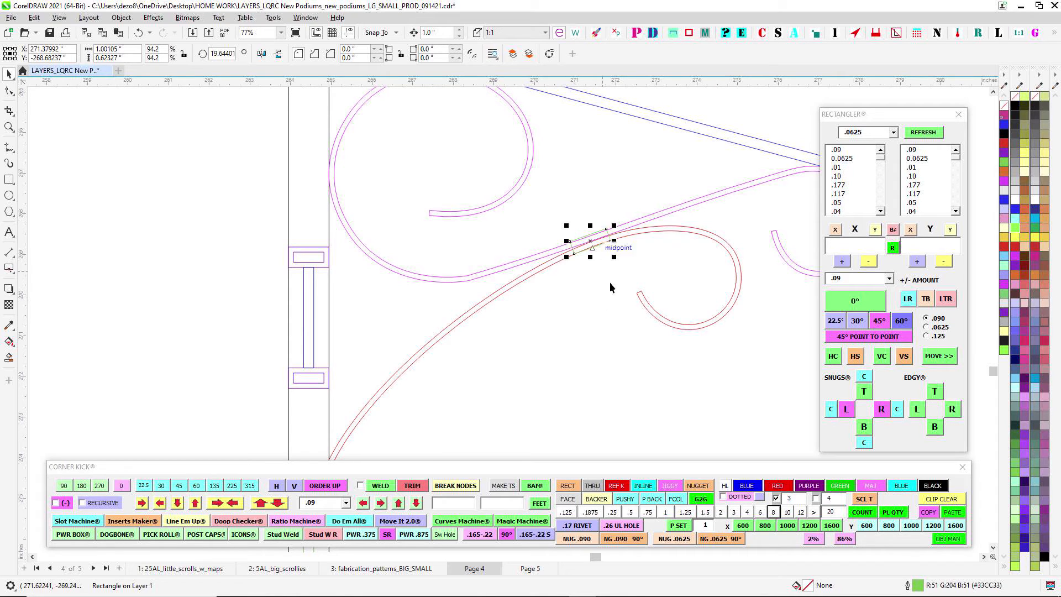
scroll(597, 280, down, 3)
scroll(611, 257, up, 5)
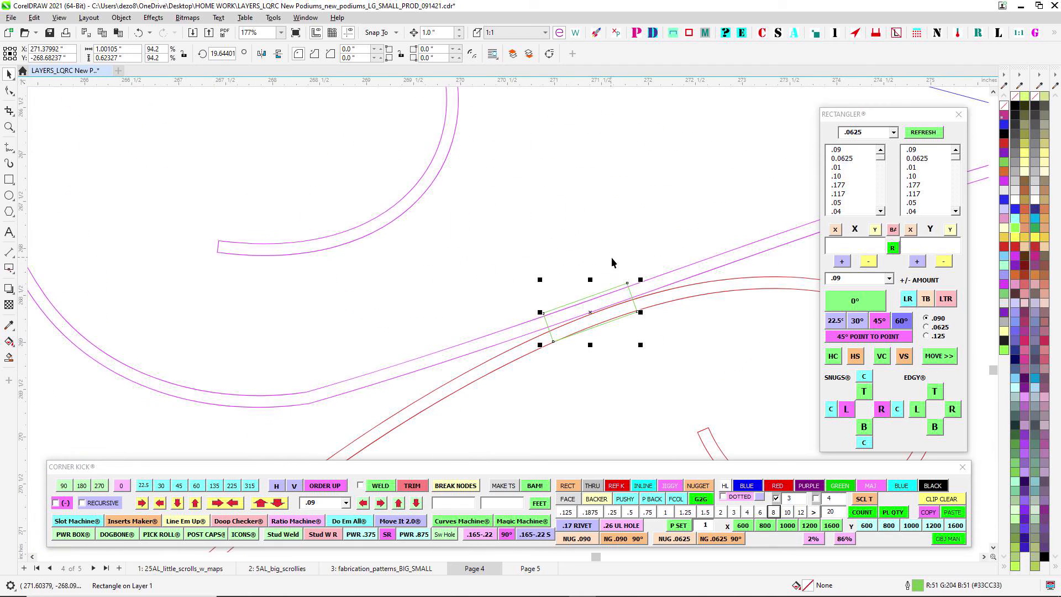
scroll(604, 275, up, 2)
click(536, 383)
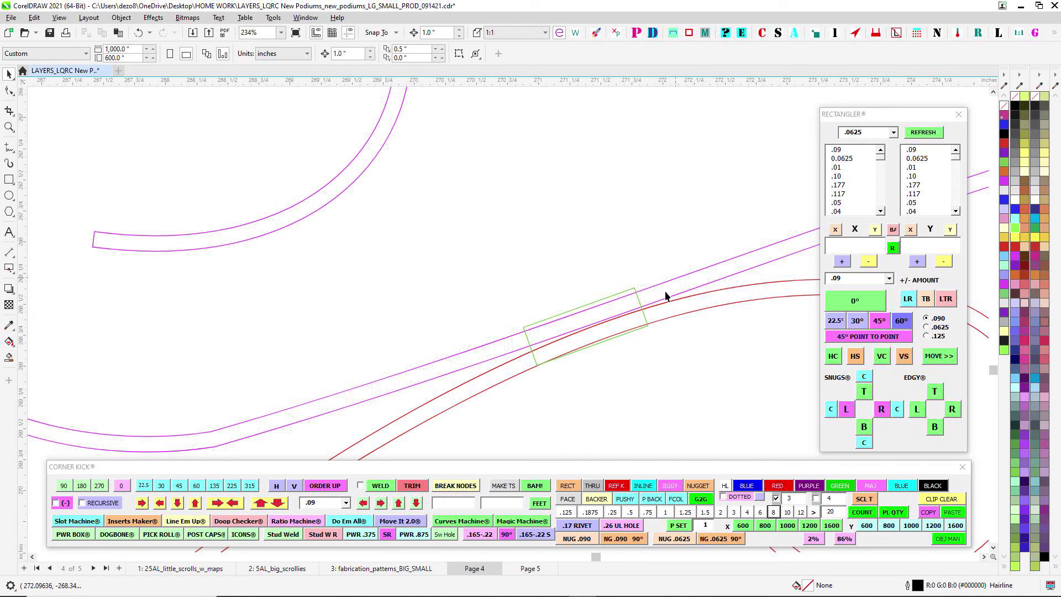
- Examine the collars on both sides of the green scroll panel in the small podium's outlined front view
scroll(700, 362, down, 9)
drag(426, 409, 720, 360)
scroll(486, 274, up, 2)
drag(505, 287, 469, 177)
scroll(469, 177, down, 3)
drag(542, 310, 561, 155)
scroll(525, 220, up, 6)
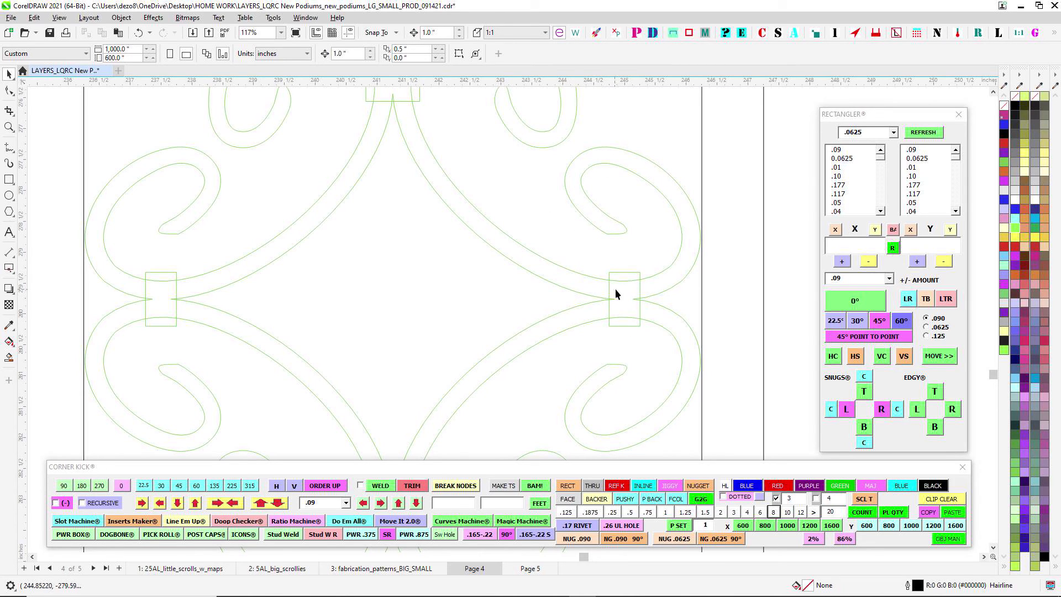
scroll(615, 288, up, 2)
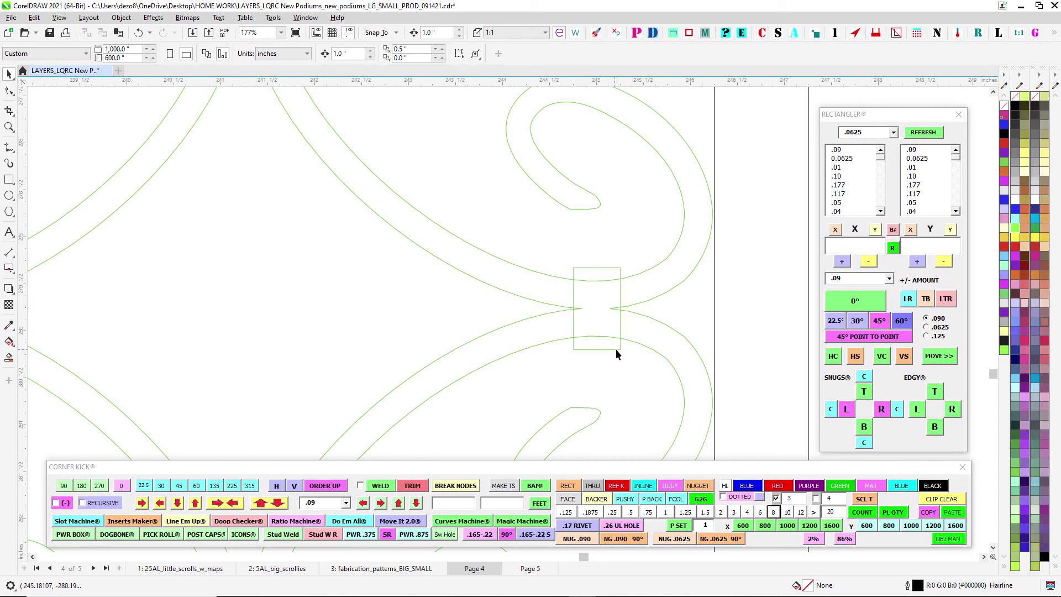
scroll(620, 308, down, 5)
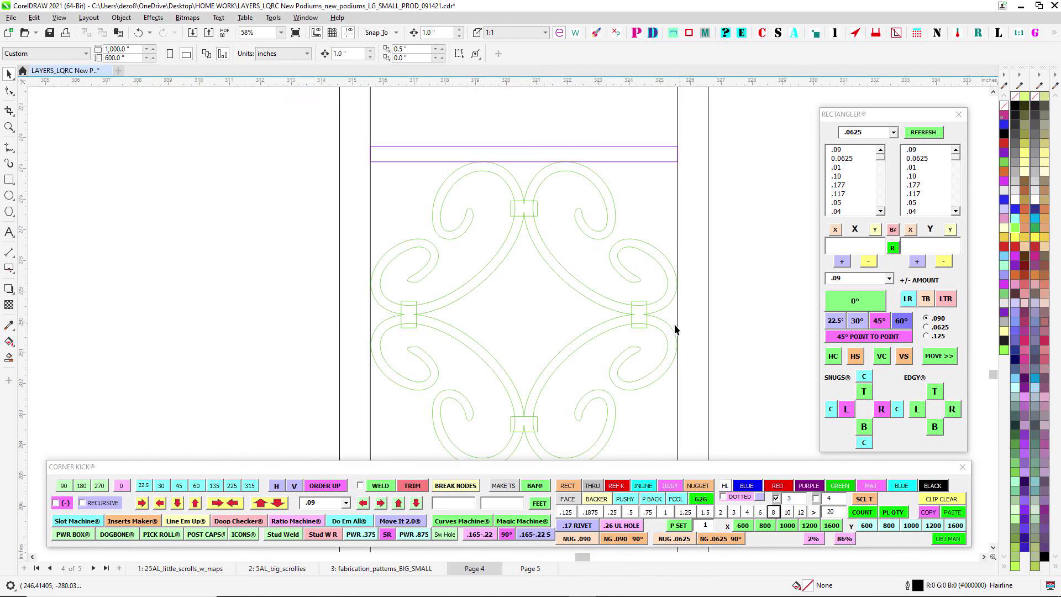
- Examine both reference photos of the existing podiums, comparing the scroll panels, posts and sloped tops from the two angles
scroll(626, 331, down, 3)
scroll(475, 227, up, 5)
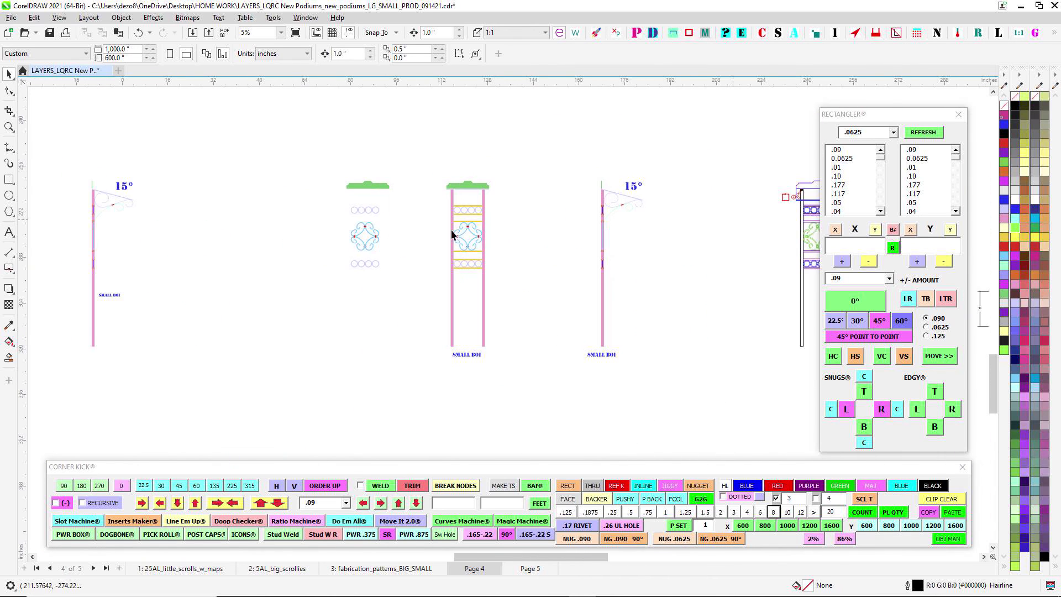
scroll(583, 286, down, 3)
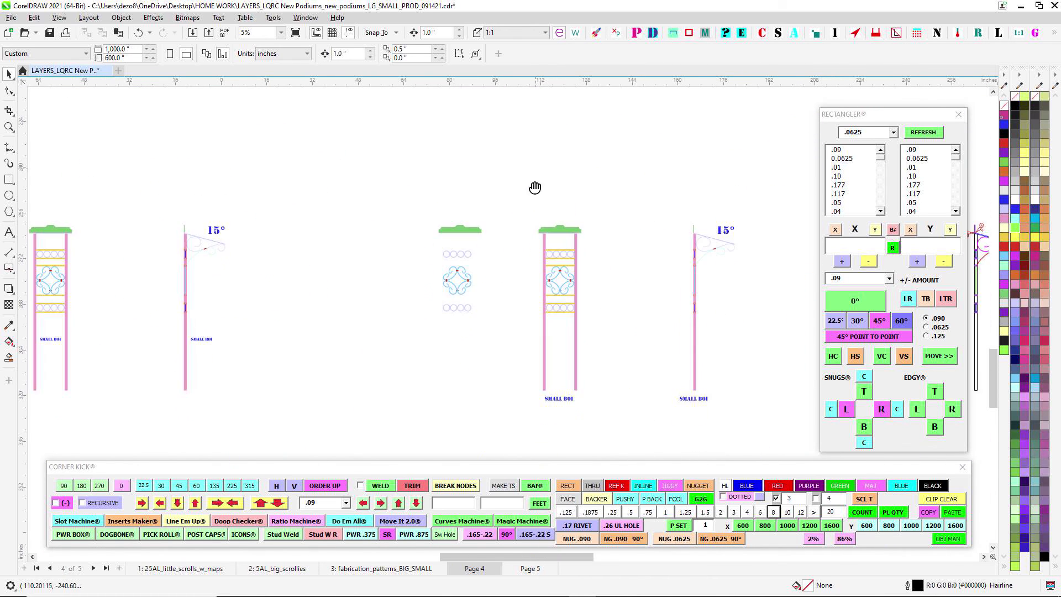
drag(535, 187, 459, 497)
scroll(650, 149, up, 3)
scroll(650, 149, up, 8)
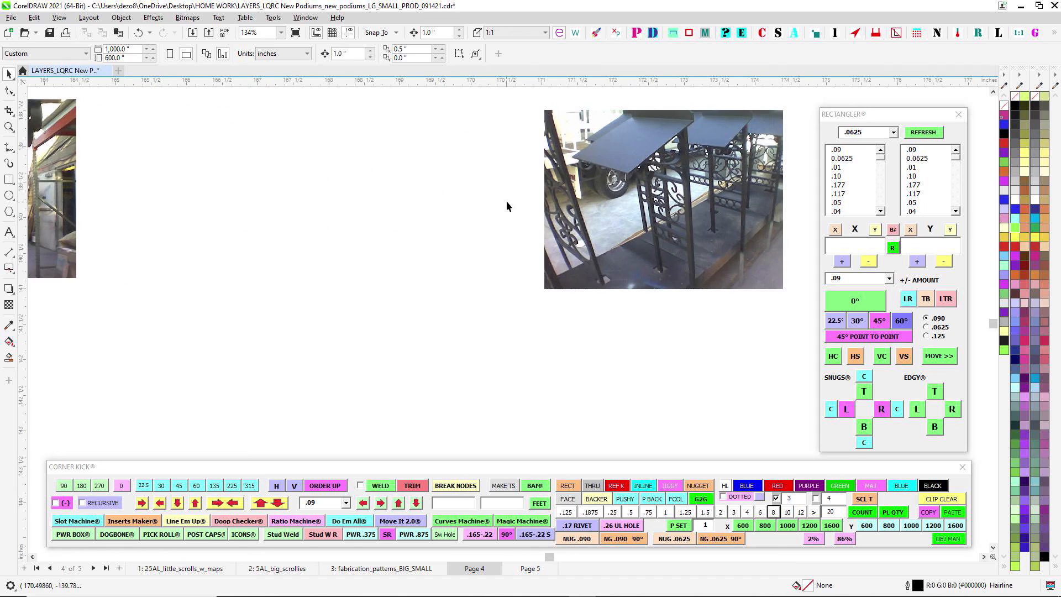
scroll(507, 203, down, 2)
scroll(288, 216, up, 2)
drag(160, 134, 613, 342)
scroll(575, 314, down, 2)
drag(575, 314, 433, 293)
scroll(466, 166, up, 1)
drag(468, 161, 697, 269)
drag(337, 262, 517, 263)
- Return from the reference photos to an overview of the large podium drawings above the green arrow
scroll(354, 249, down, 8)
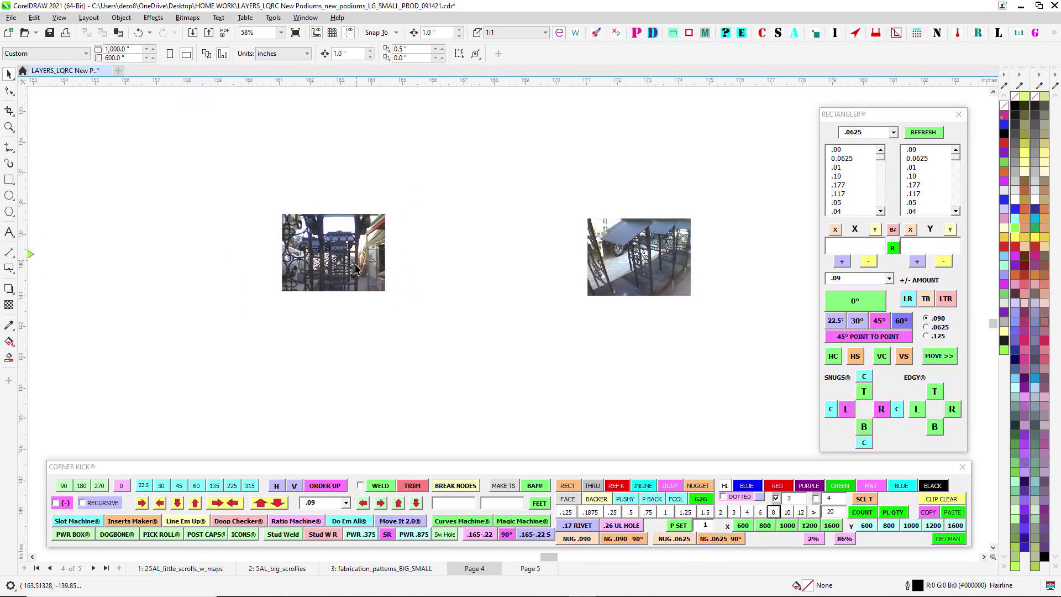
scroll(574, 277, down, 10)
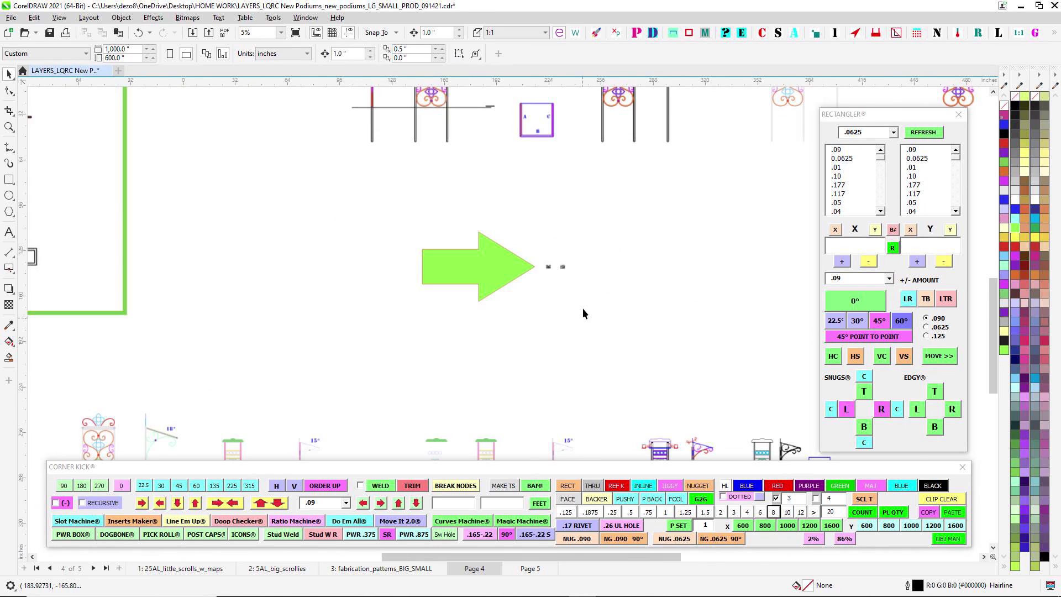
scroll(456, 331, down, 2)
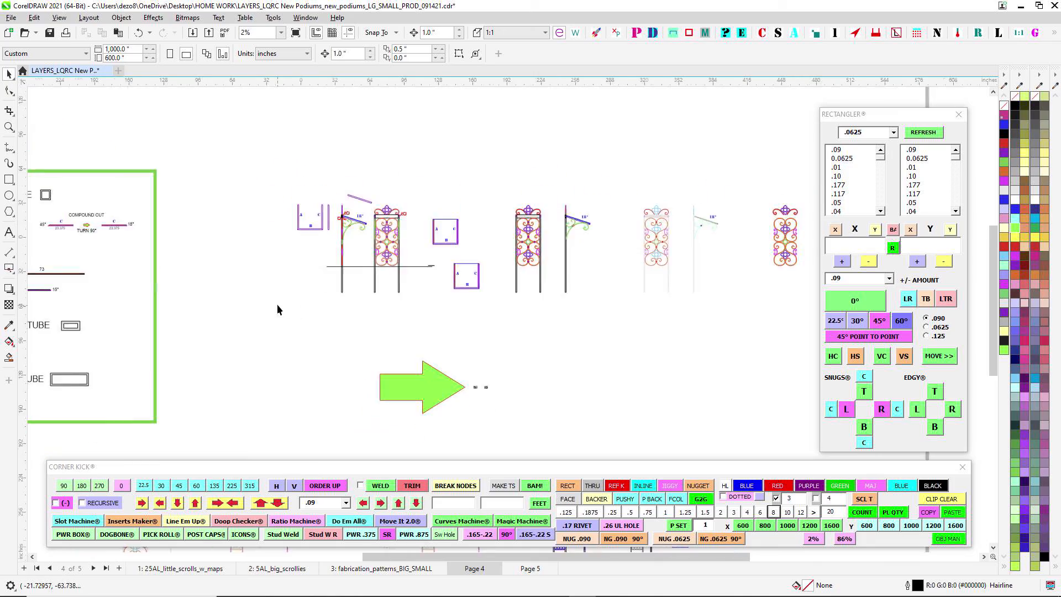